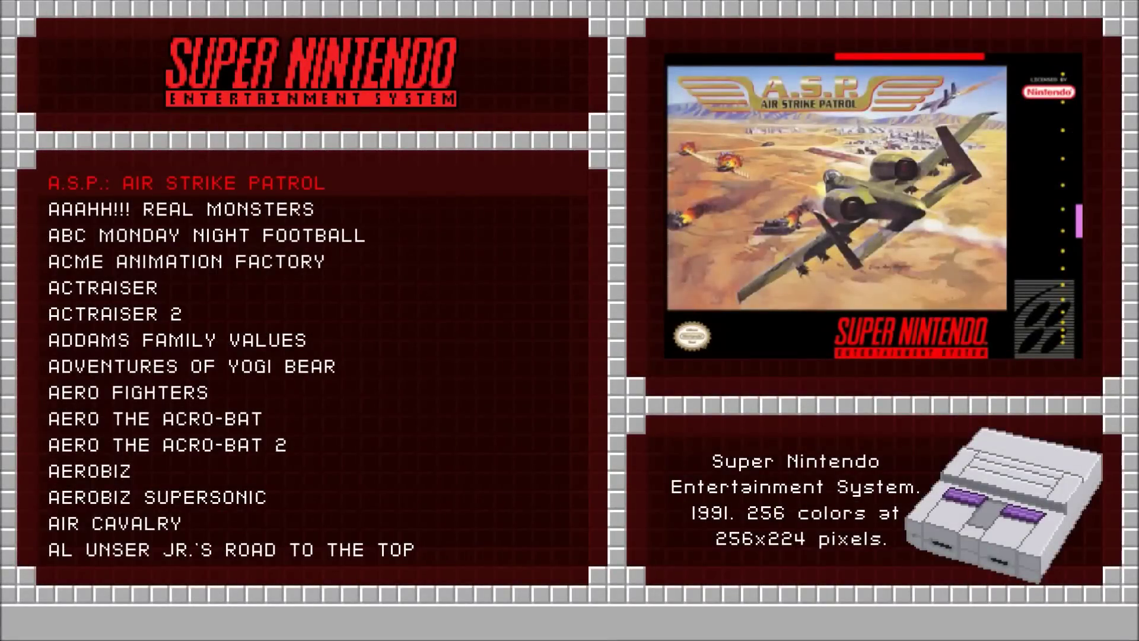
Step: Browse down the Super Nintendo game list from A.S.P.: Air Strike Patrol past Aerobiz Supersonic, viewing the box art
{"action": "key", "text": "Down"}
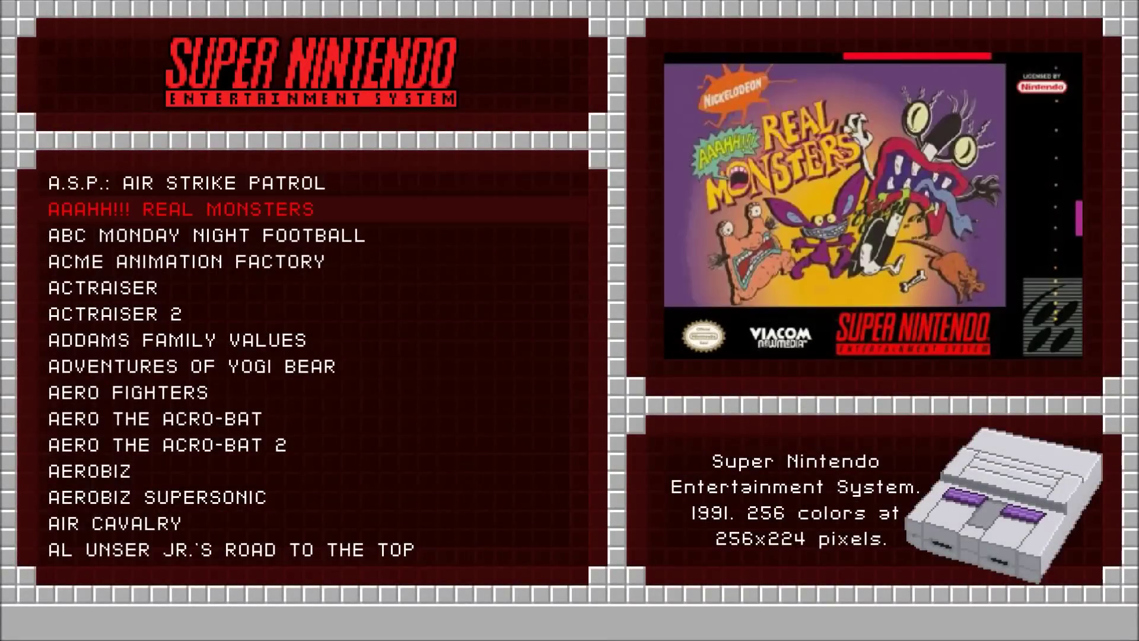
{"action": "key", "text": "Down"}
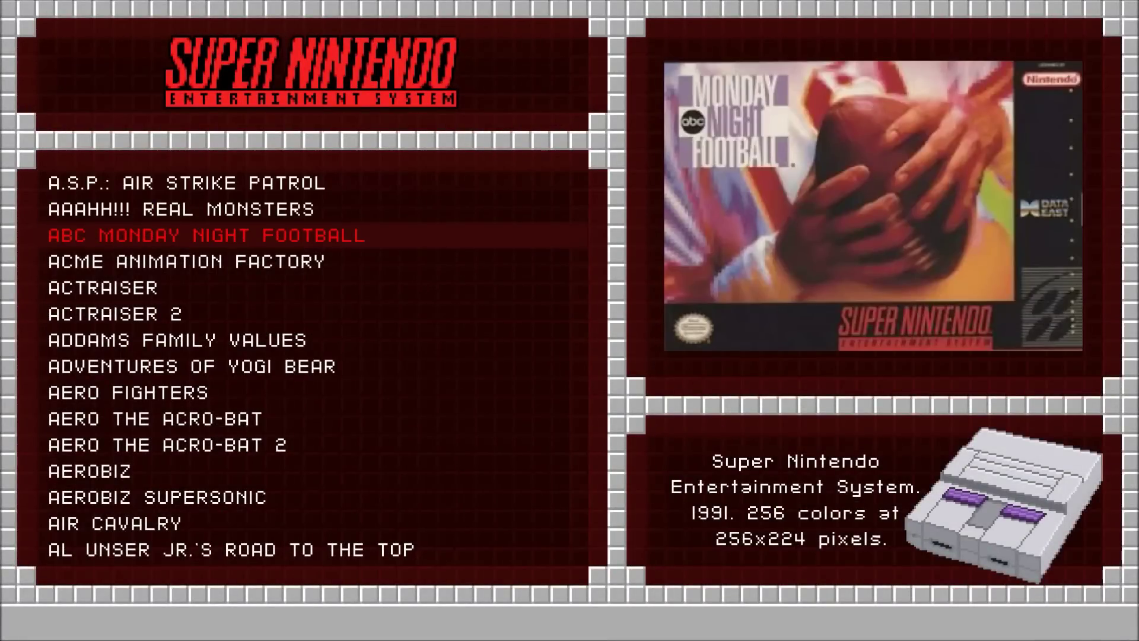
{"action": "key", "text": "Down"}
{"action": "key", "text": "Down"}
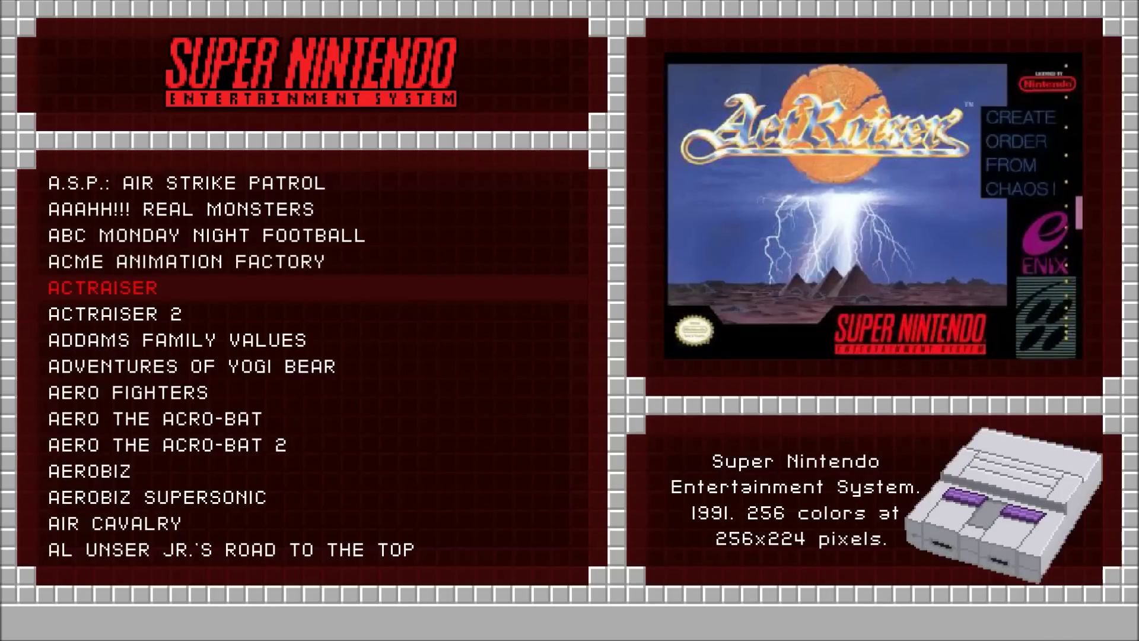
{"action": "key", "text": "Down"}
{"action": "key", "text": "Down"}
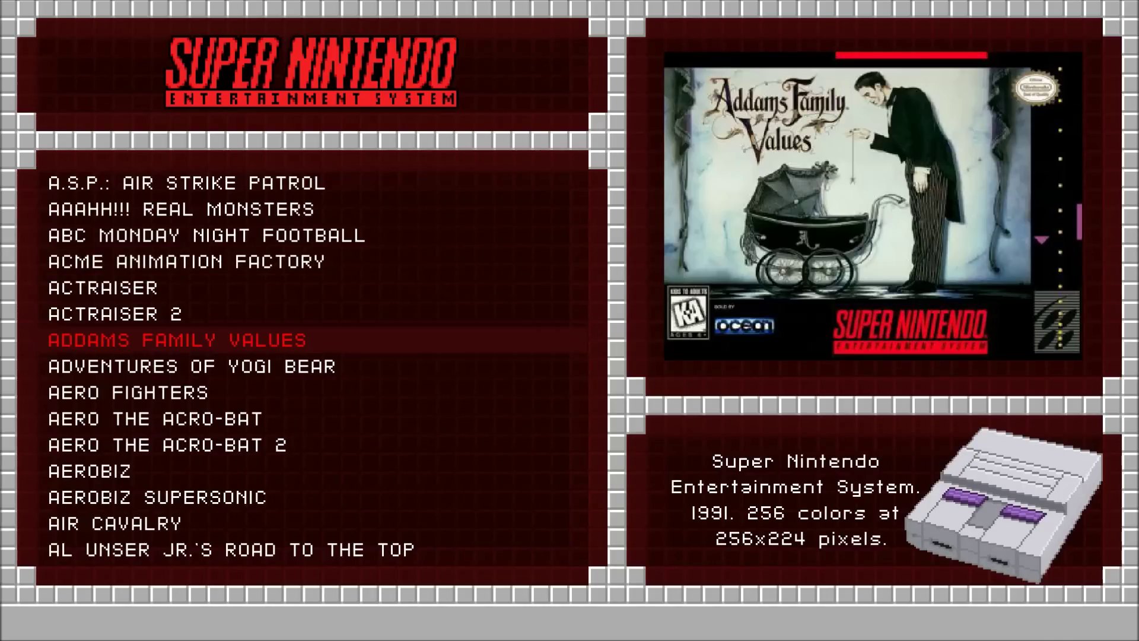
{"action": "key", "text": "Down"}
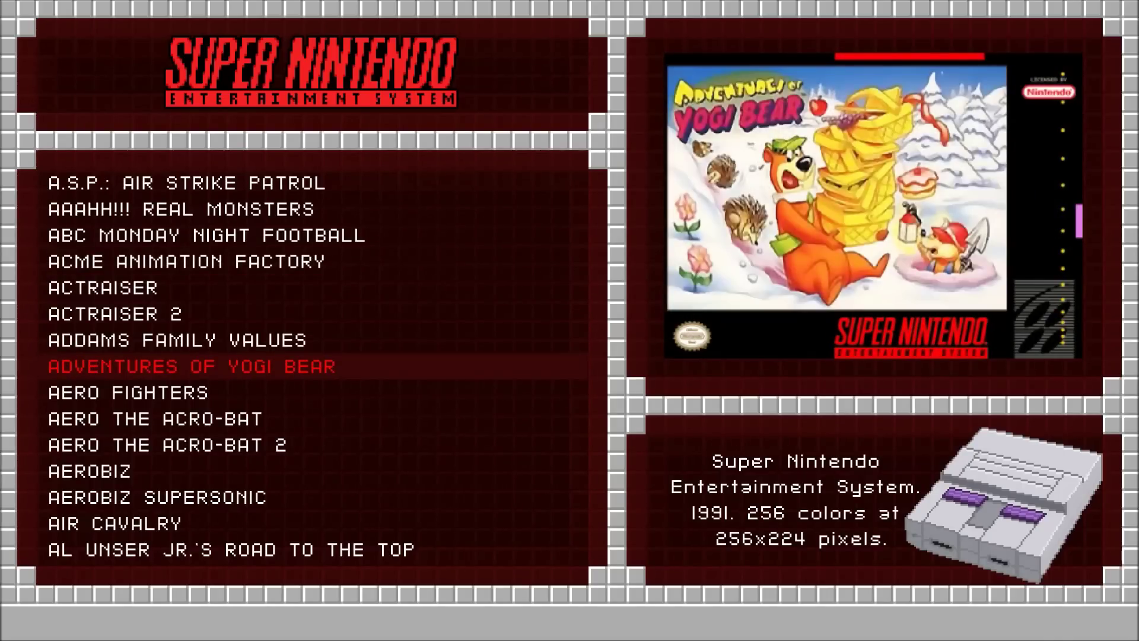
{"action": "key", "text": "Down"}
{"action": "key", "text": "Down"}
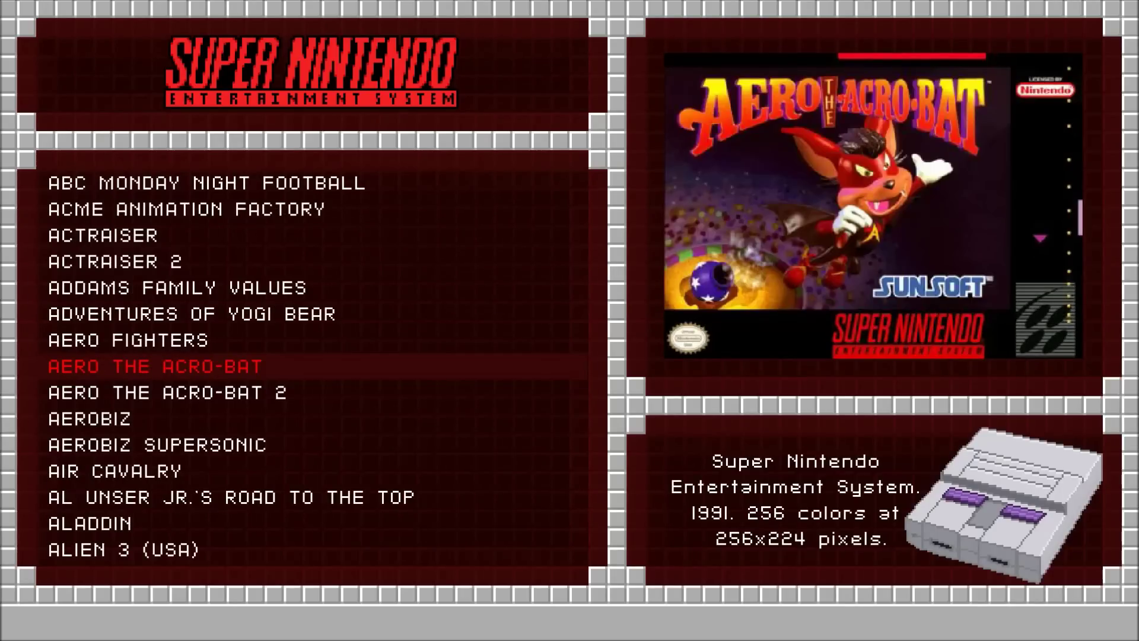
{"action": "key", "text": "Down"}
{"action": "key", "text": "Down"}
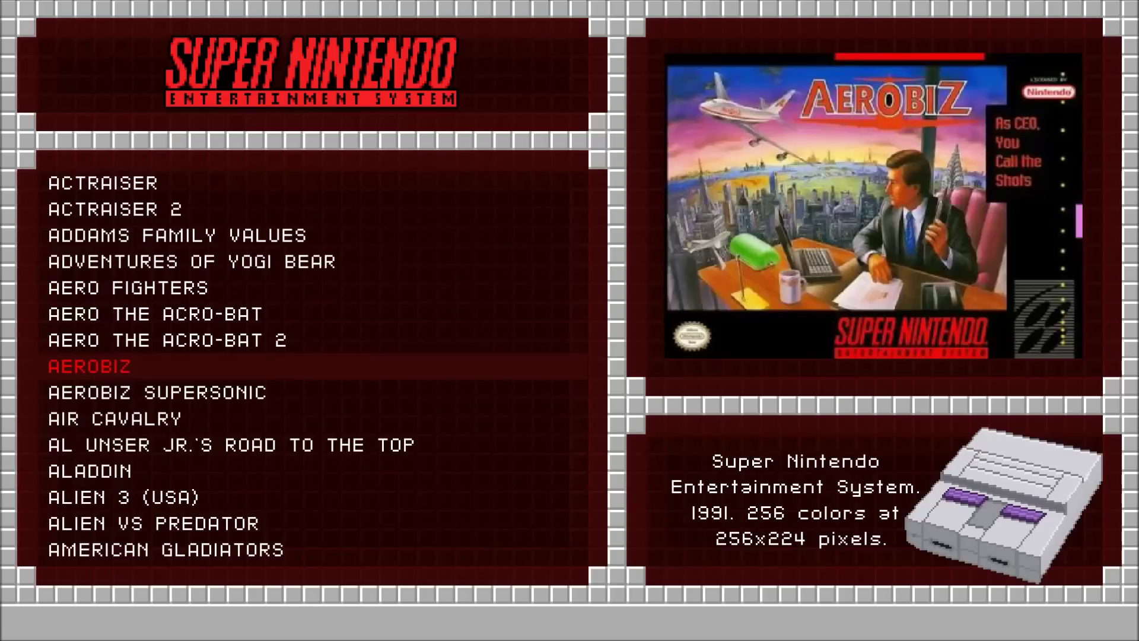
{"action": "key", "text": "Down"}
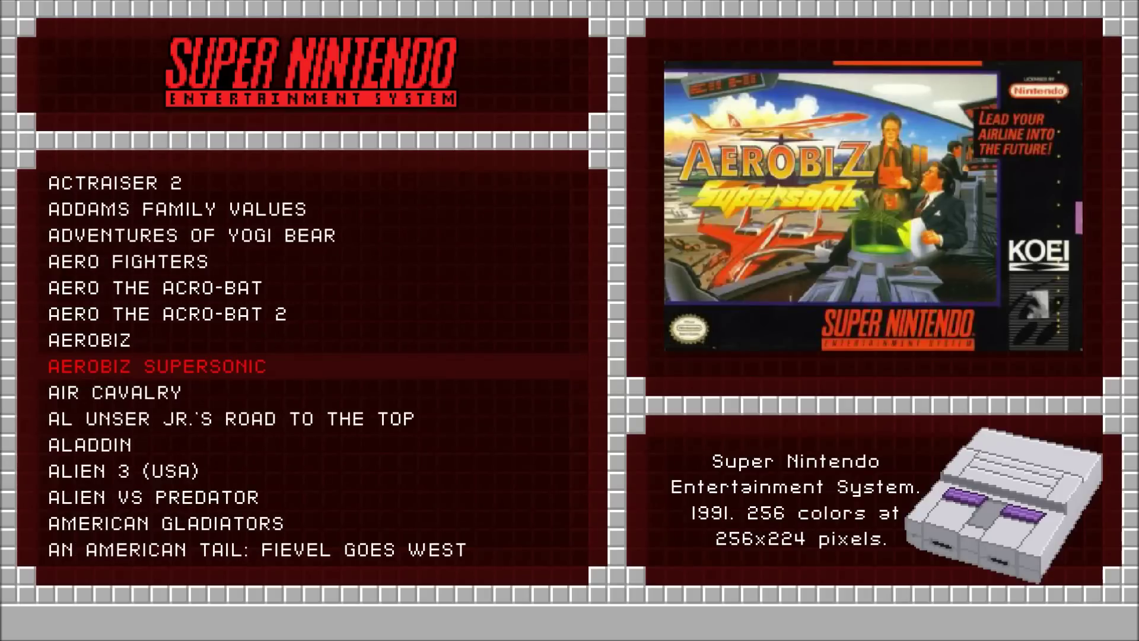
{"action": "key", "text": "Down"}
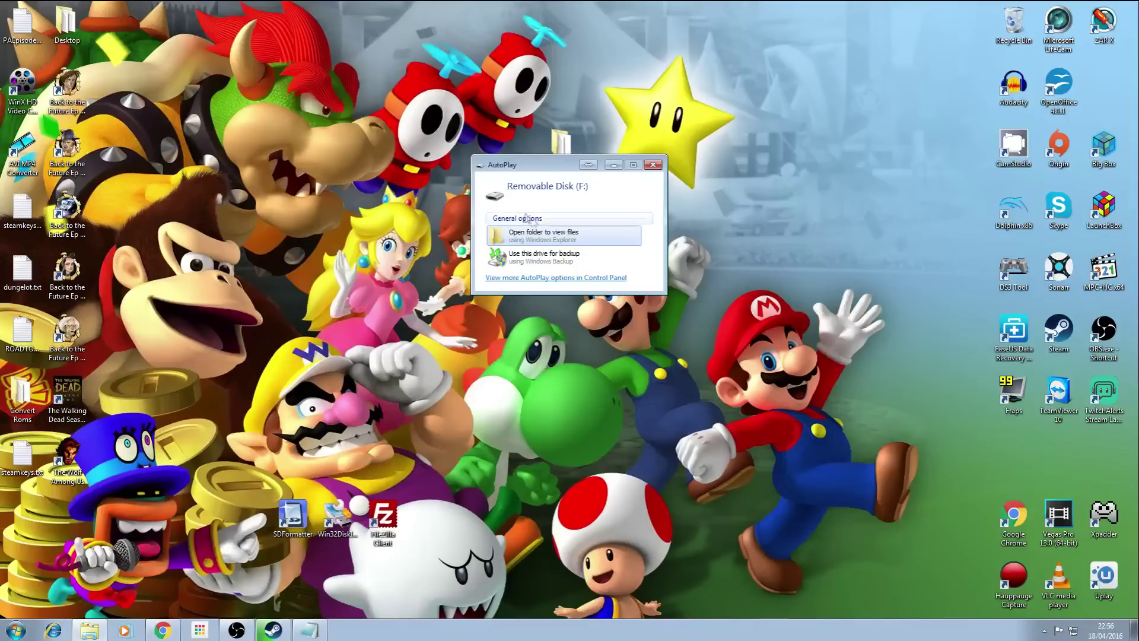
Step: Open Removable Disk (F:) to view its files and lay out the SDFormatter and Win32DiskImager shortcuts clear of its window
{"action": "left_click", "coordinate": [546, 242]}
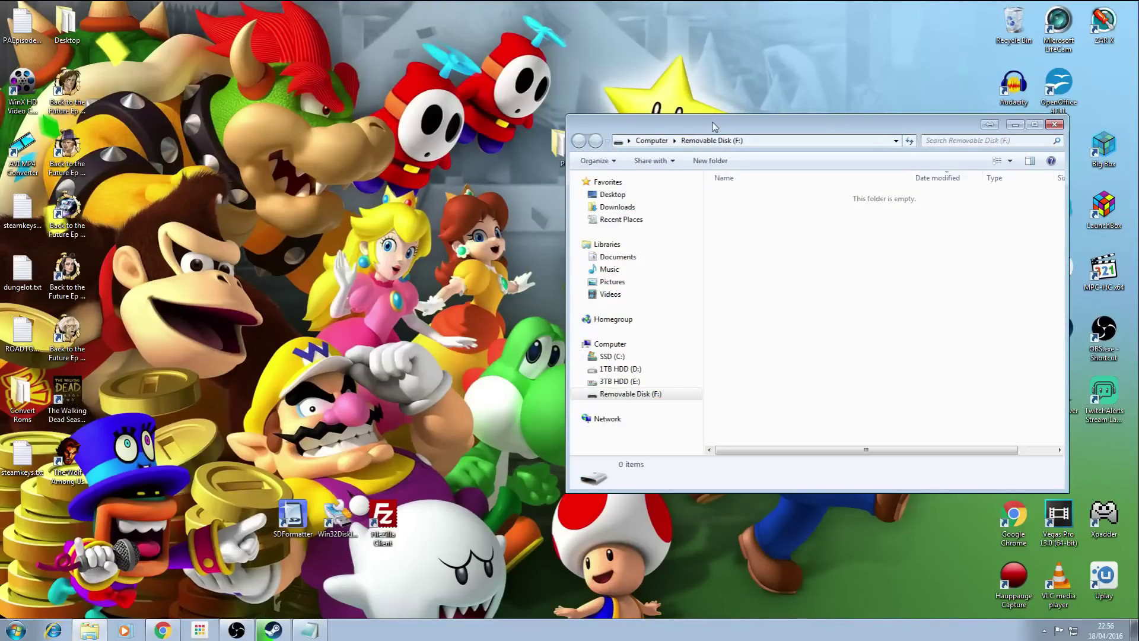
{"action": "left_click_drag", "start_coordinate": [358, 440], "coordinate": [341, 336]}
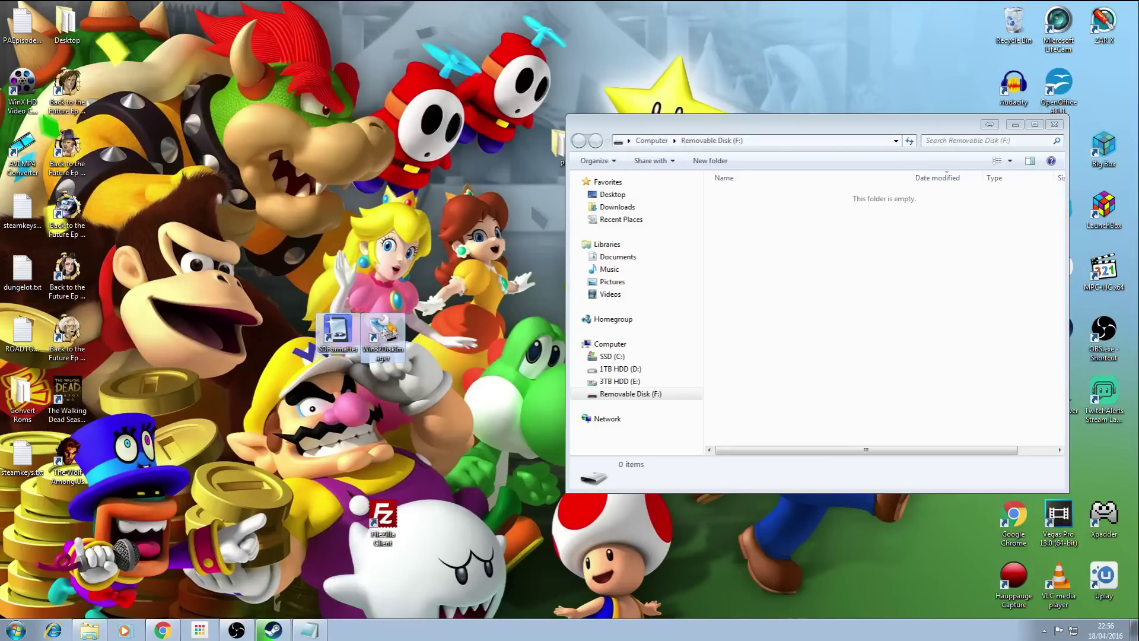
{"action": "left_click_drag", "start_coordinate": [383, 332], "coordinate": [427, 332]}
{"action": "left_click", "coordinate": [345, 335]}
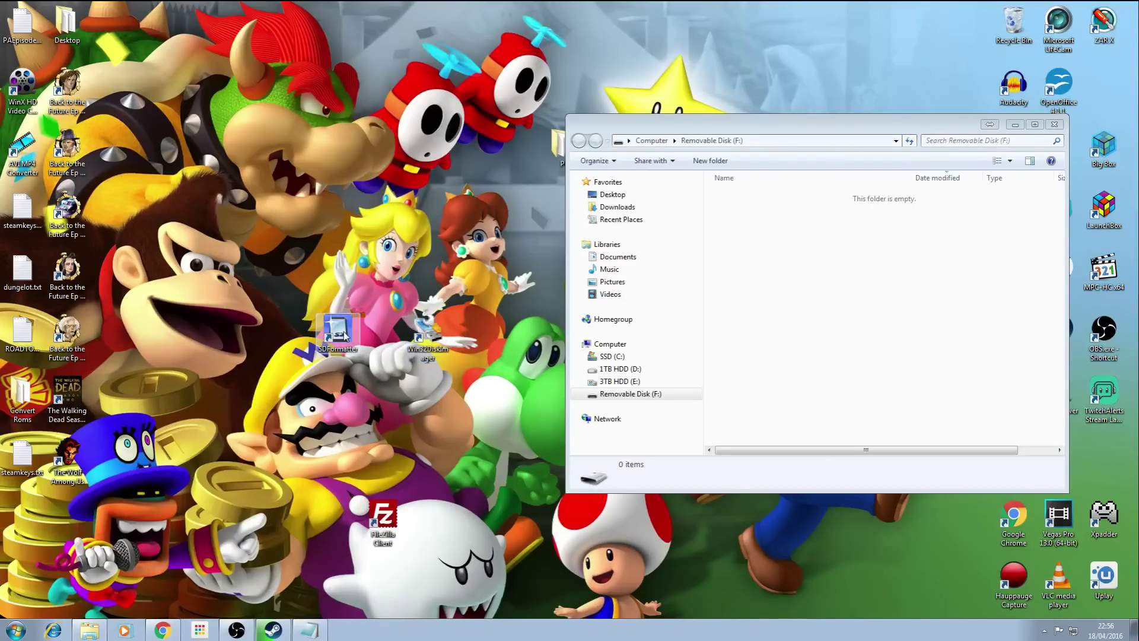
{"action": "left_click", "coordinate": [427, 333]}
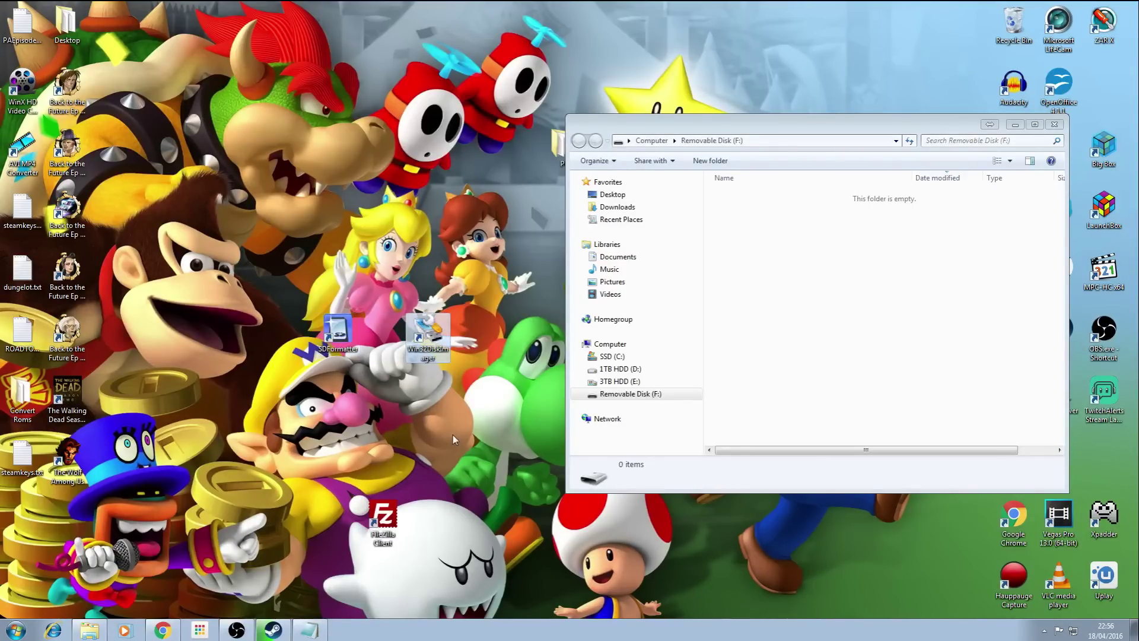
{"action": "left_click_drag", "start_coordinate": [692, 124], "coordinate": [724, 125]}
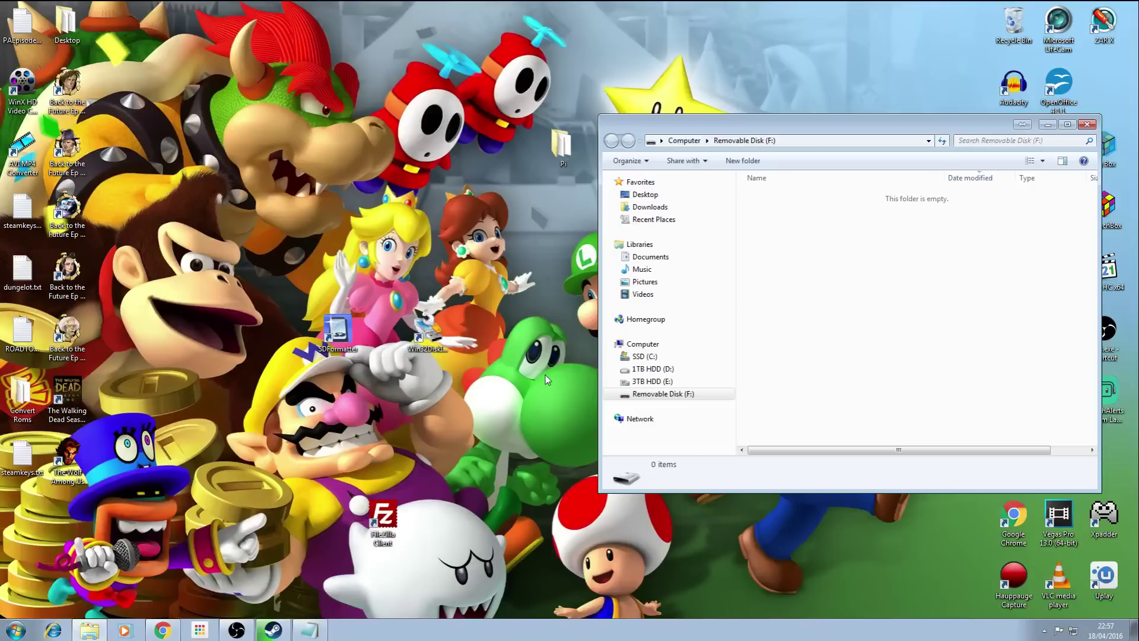
Step: Switch to Chrome and review the End User License Agreement on the SD Formatter for Windows download page
{"action": "left_click", "coordinate": [165, 632]}
{"action": "left_click_drag", "start_coordinate": [299, 128], "coordinate": [568, 133]}
{"action": "left_click", "coordinate": [844, 159]}
{"action": "scroll", "coordinate": [898, 194], "scroll_direction": "down", "scroll_amount": 6}
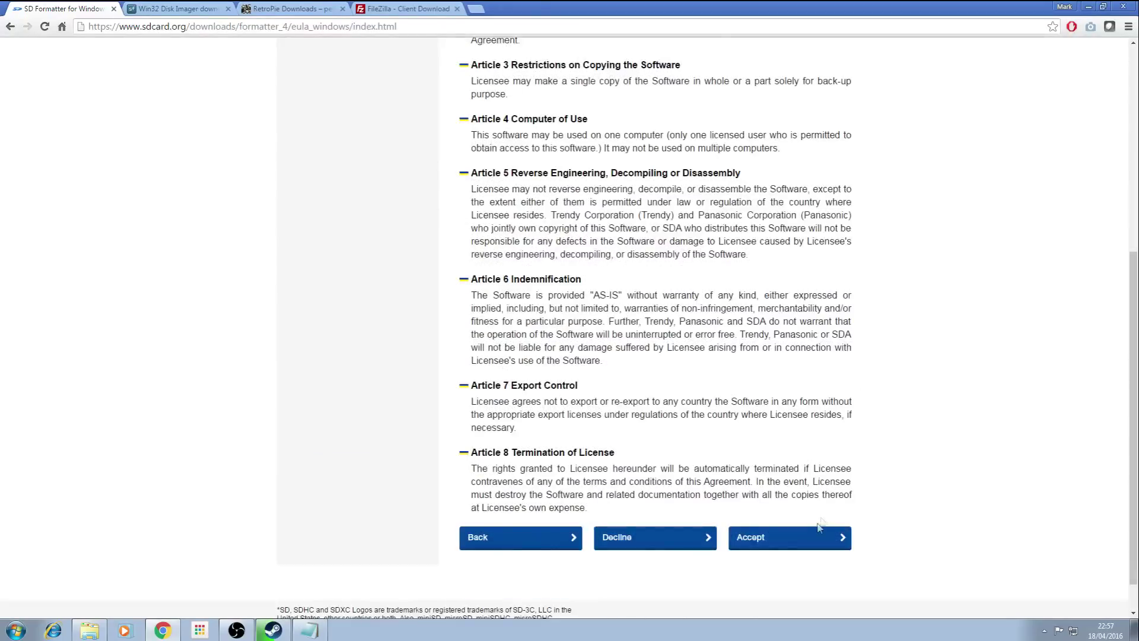
{"action": "scroll", "coordinate": [363, 313], "scroll_direction": "up", "scroll_amount": 6}
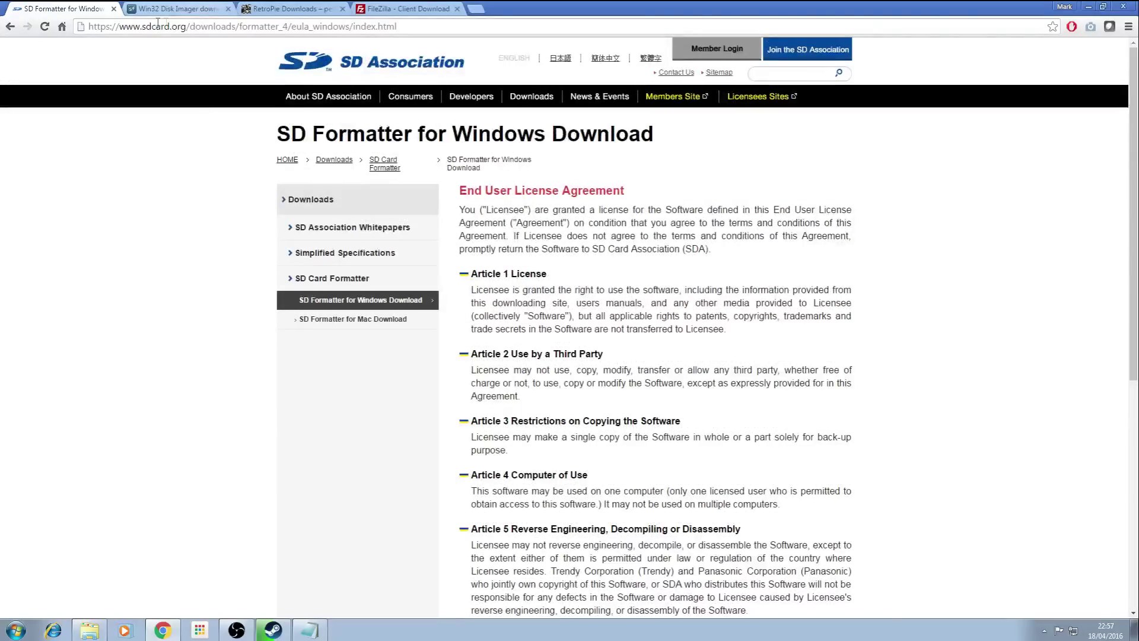
Step: Accept the SD Formatter license to start the download, and cancel the transfer of SDFormatterv4 (1).zip
{"action": "scroll", "coordinate": [856, 446], "scroll_direction": "down", "scroll_amount": 6}
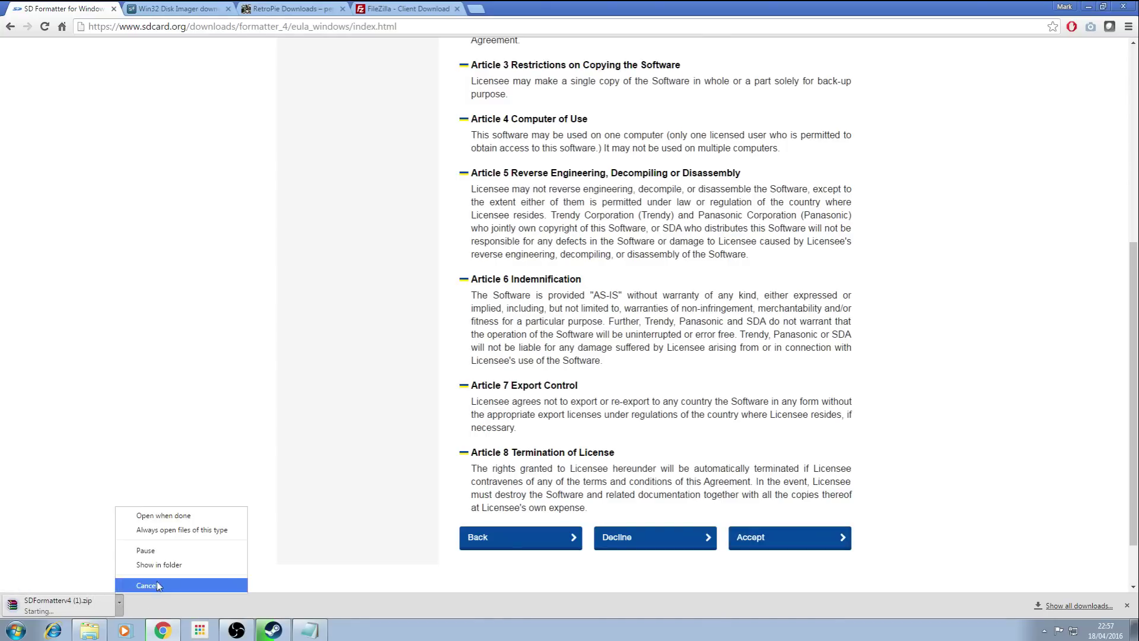
{"action": "left_click", "coordinate": [156, 583]}
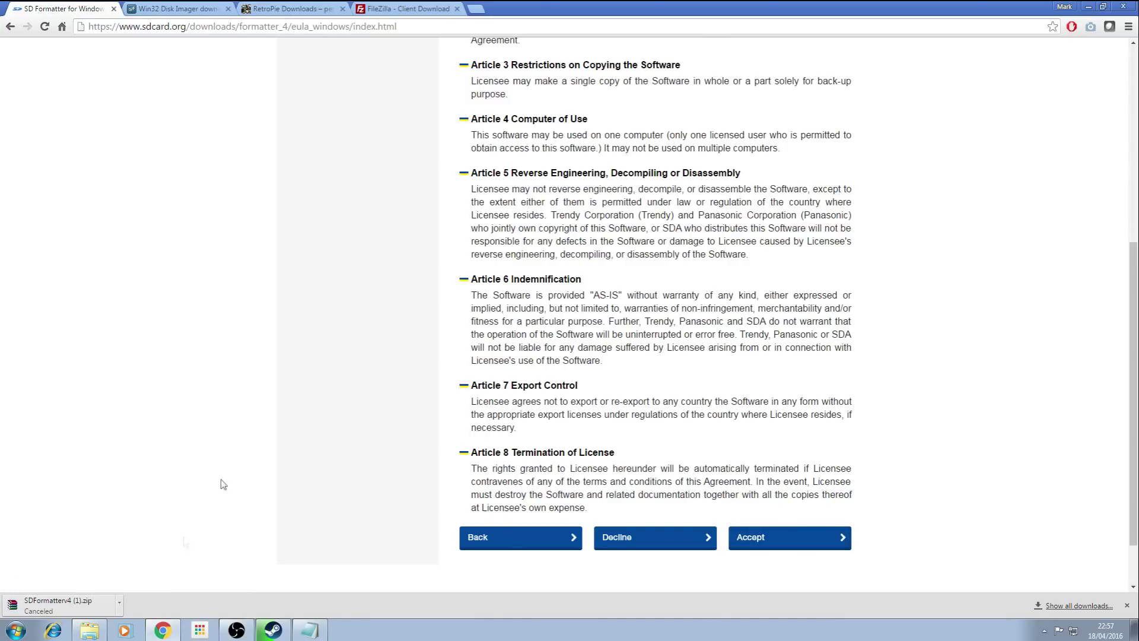
{"action": "left_click", "coordinate": [1127, 607]}
Step: Start the Win32 Disk Imager download from its SourceForge project page and discard the offered installer
{"action": "left_click", "coordinate": [178, 8]}
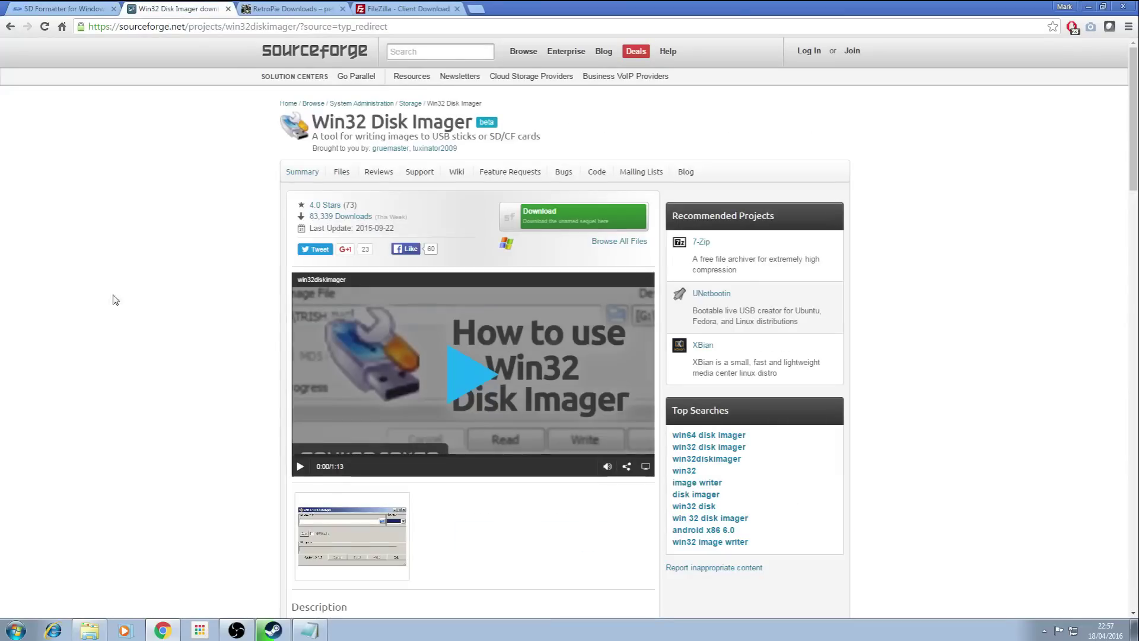
{"action": "right_click", "coordinate": [274, 28]}
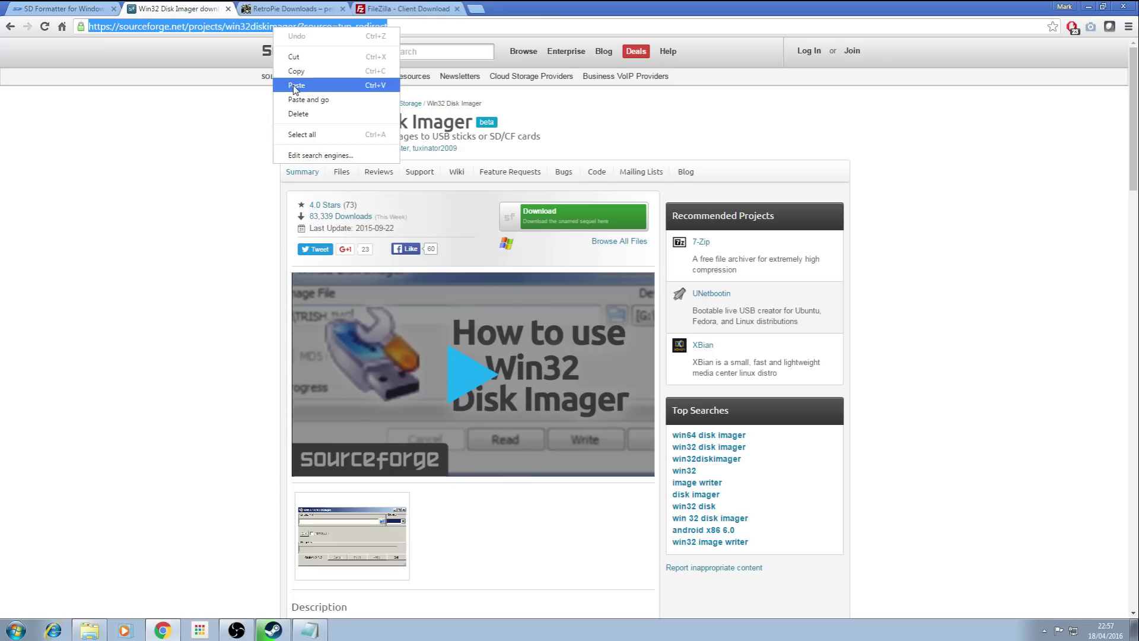
{"action": "left_click", "coordinate": [295, 86]}
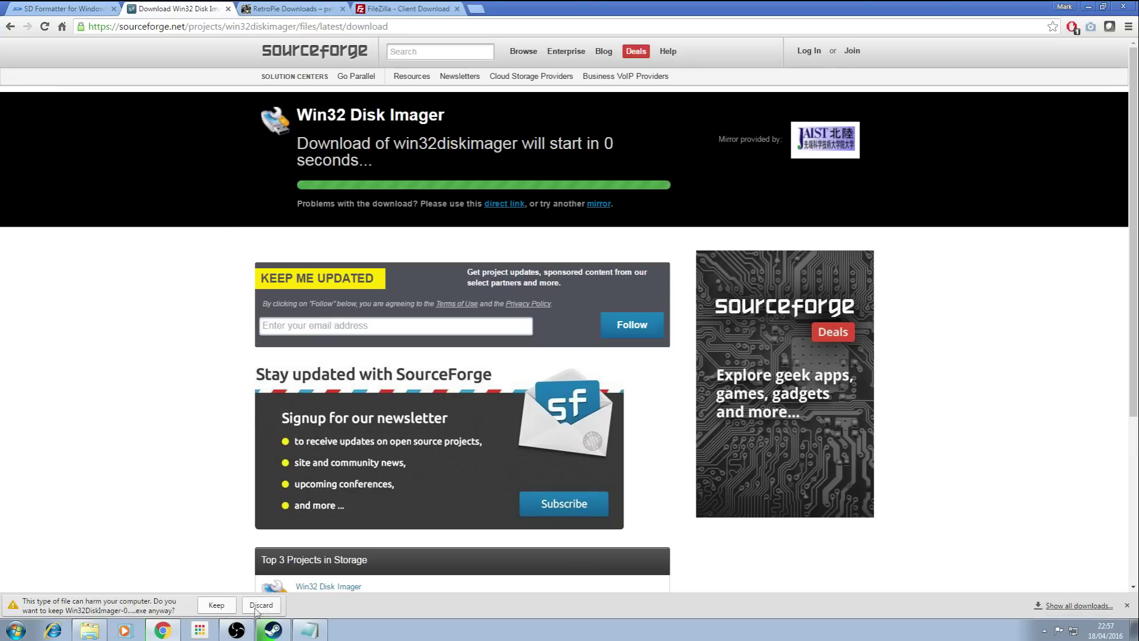
{"action": "left_click", "coordinate": [260, 605]}
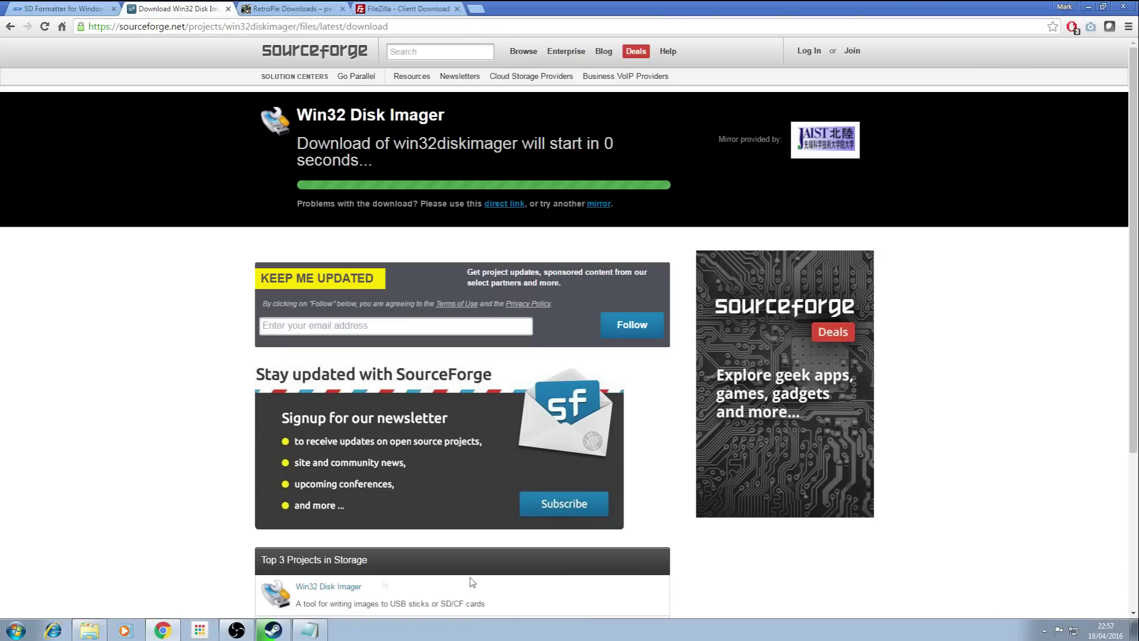
Step: View the RetroPie SD-card image page for Raspberry Pi 2 and 3 and the FileZilla Client Download page
{"action": "left_click", "coordinate": [276, 7]}
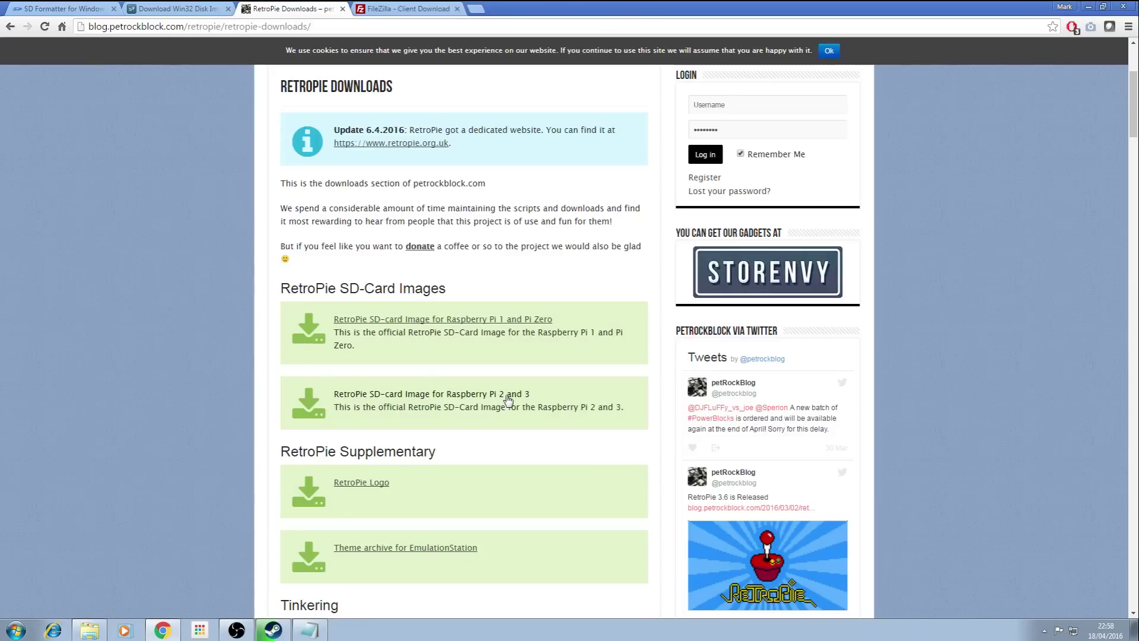
{"action": "left_click", "coordinate": [452, 395]}
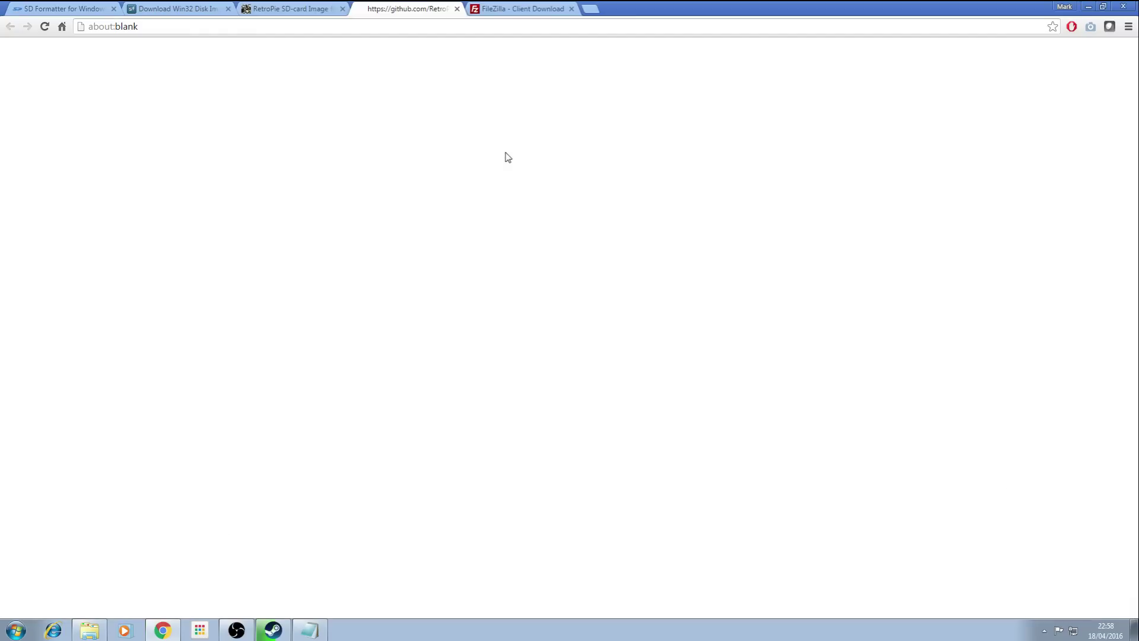
{"action": "left_click", "coordinate": [457, 9]}
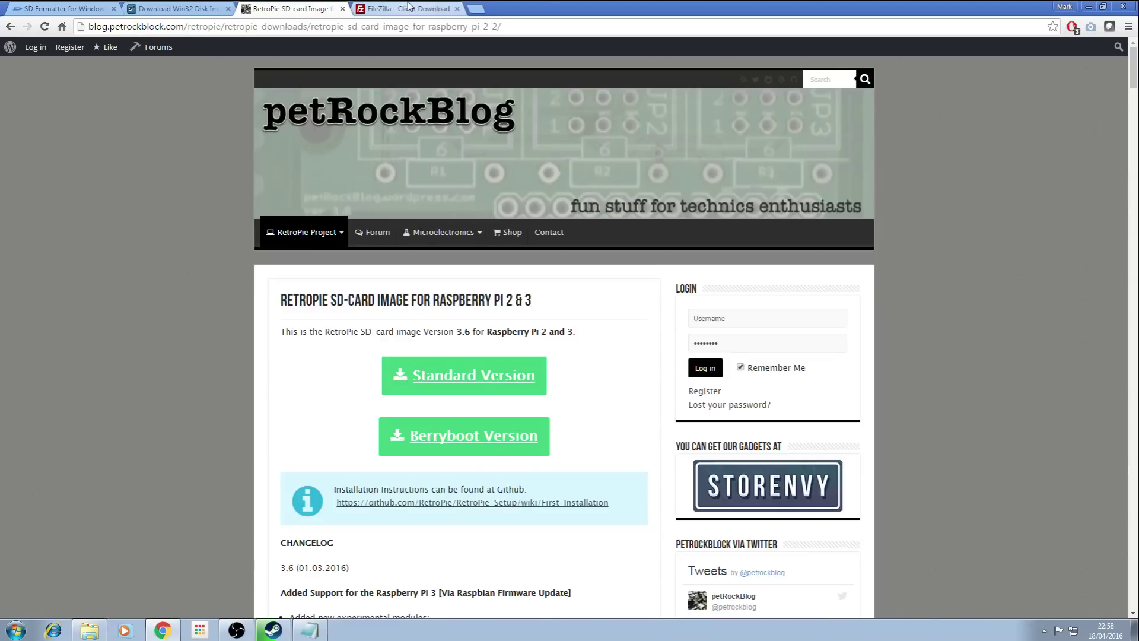
{"action": "left_click", "coordinate": [408, 7]}
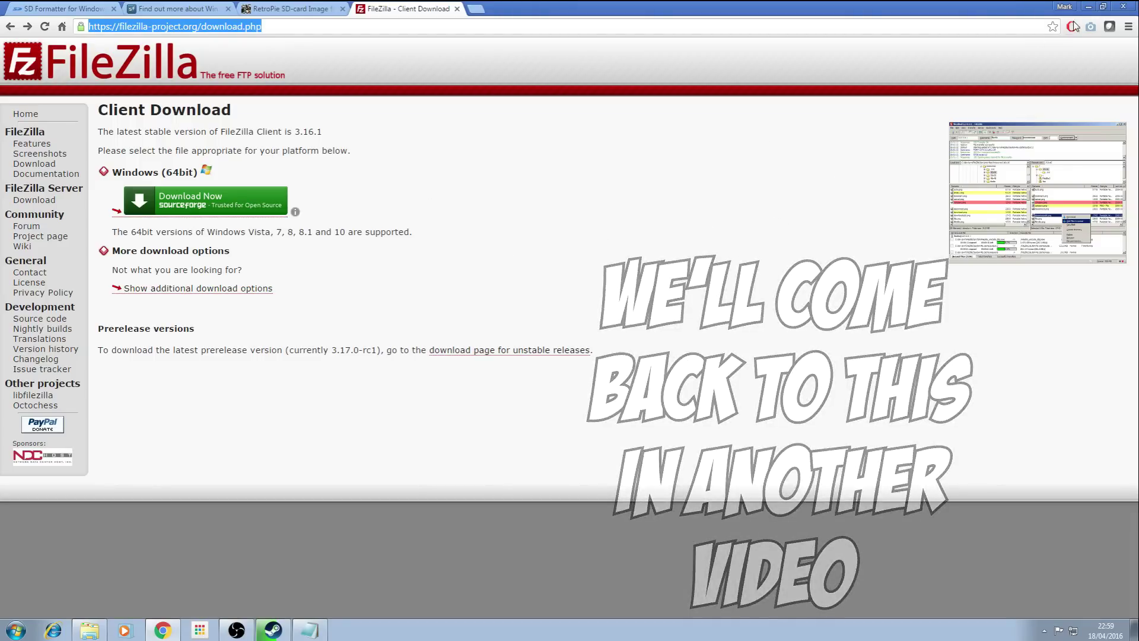
Step: Open the Pi folder on the desktop and inspect the contents of the retropie-v3.6-rpi2_rpi3.img.gz archive in WinRAR
{"action": "left_click", "coordinate": [1089, 6]}
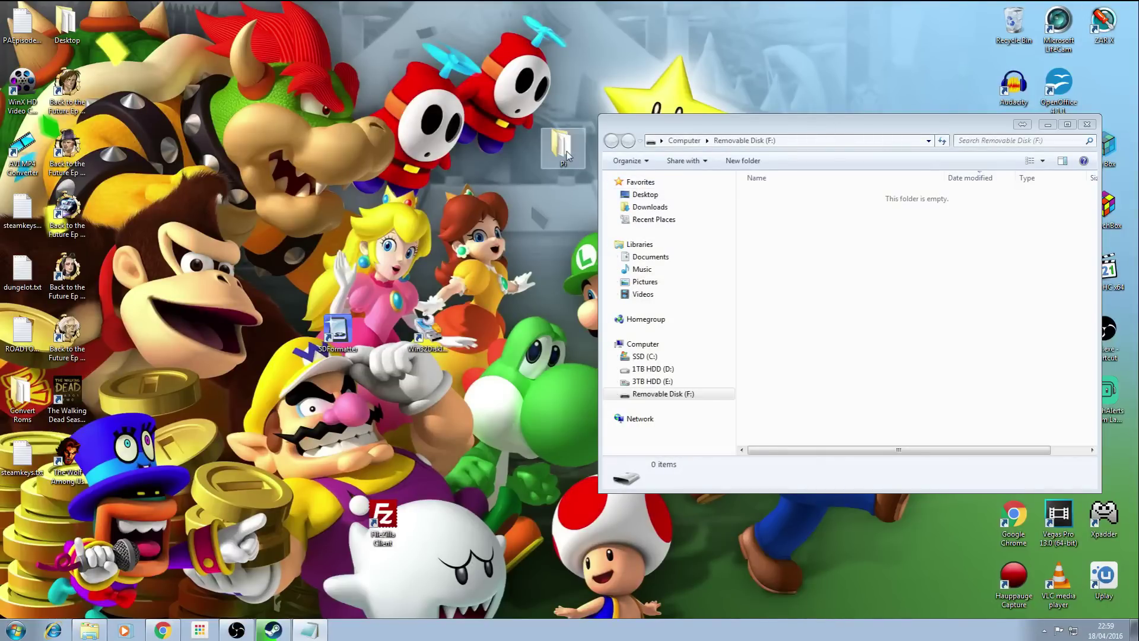
{"action": "double_click", "coordinate": [567, 151]}
{"action": "left_click_drag", "start_coordinate": [843, 125], "coordinate": [319, 118]}
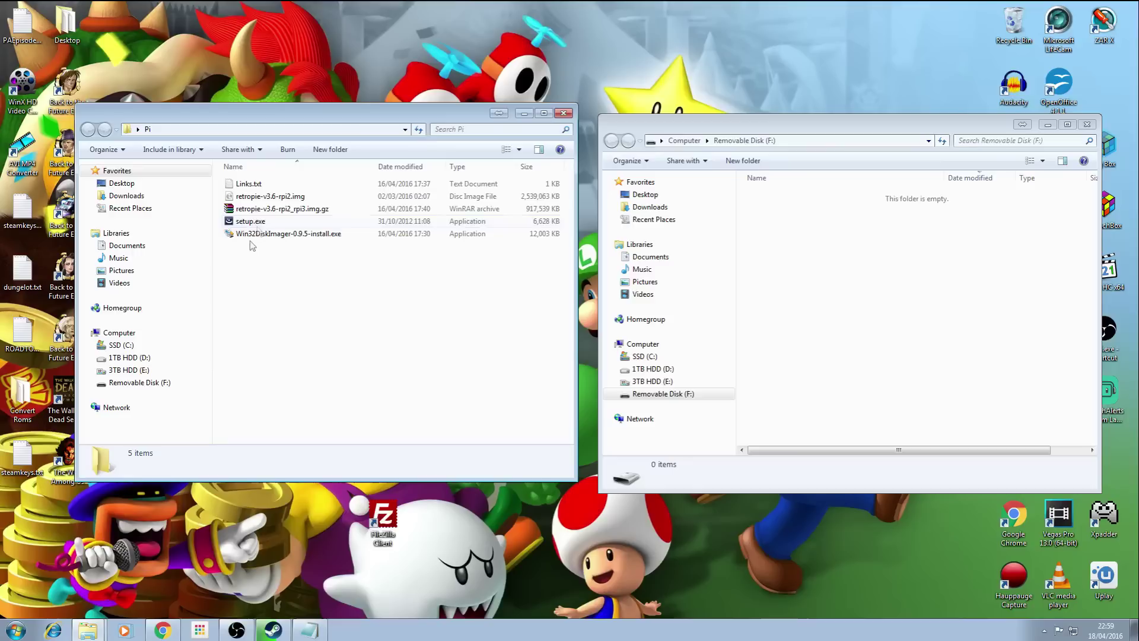
{"action": "double_click", "coordinate": [295, 215]}
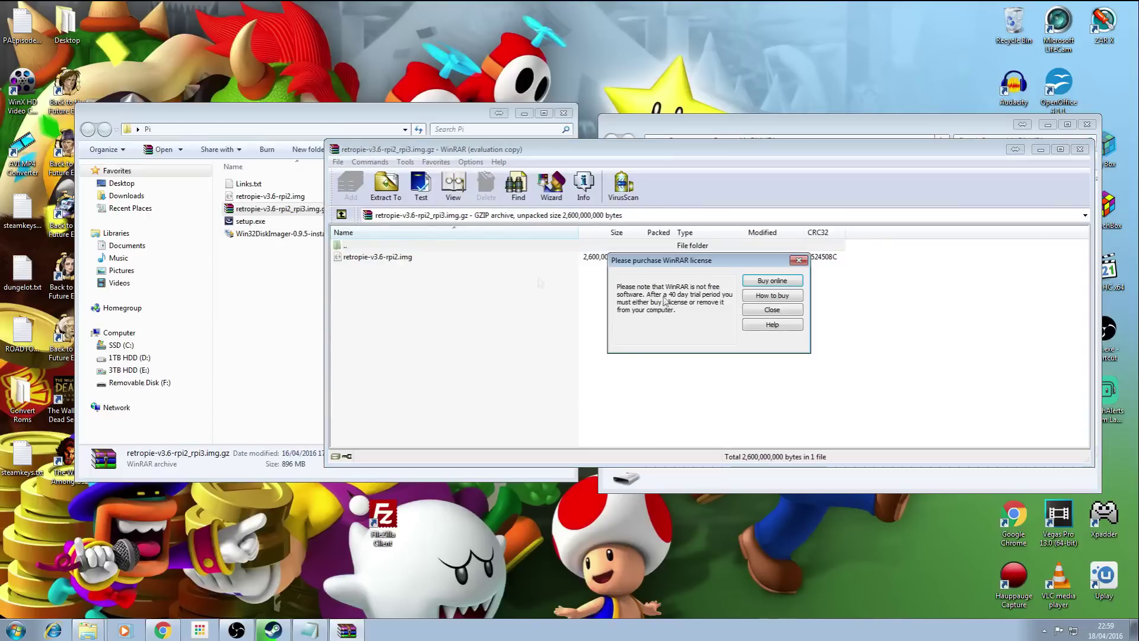
{"action": "left_click", "coordinate": [752, 310]}
{"action": "left_click_drag", "start_coordinate": [370, 258], "coordinate": [1074, 167]}
{"action": "left_click", "coordinate": [1080, 150]}
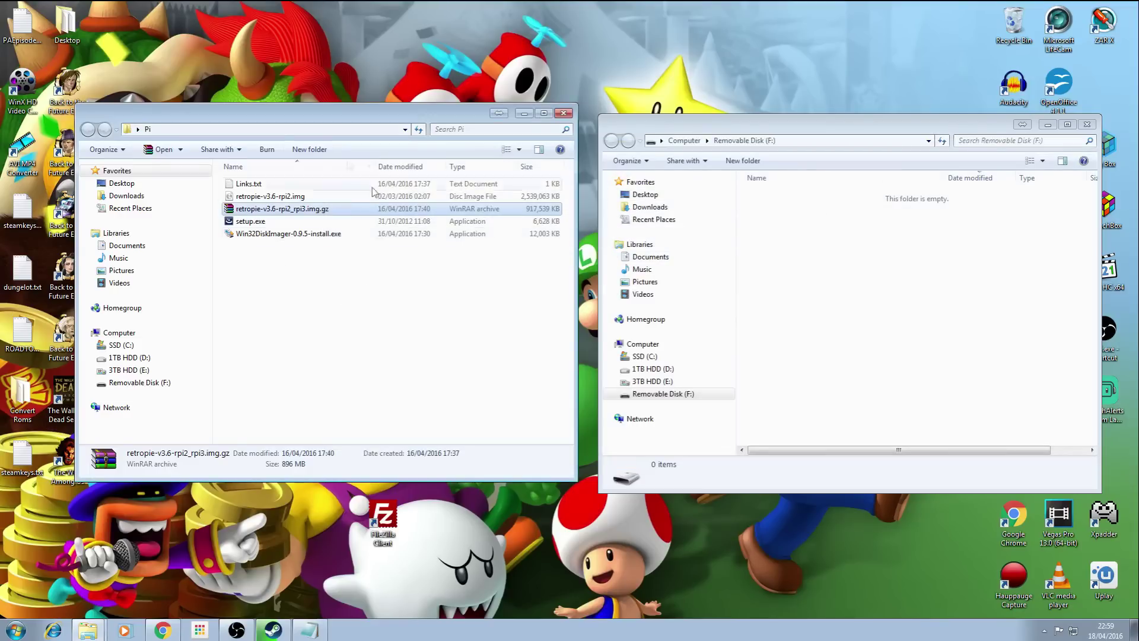
{"action": "left_click", "coordinate": [297, 288]}
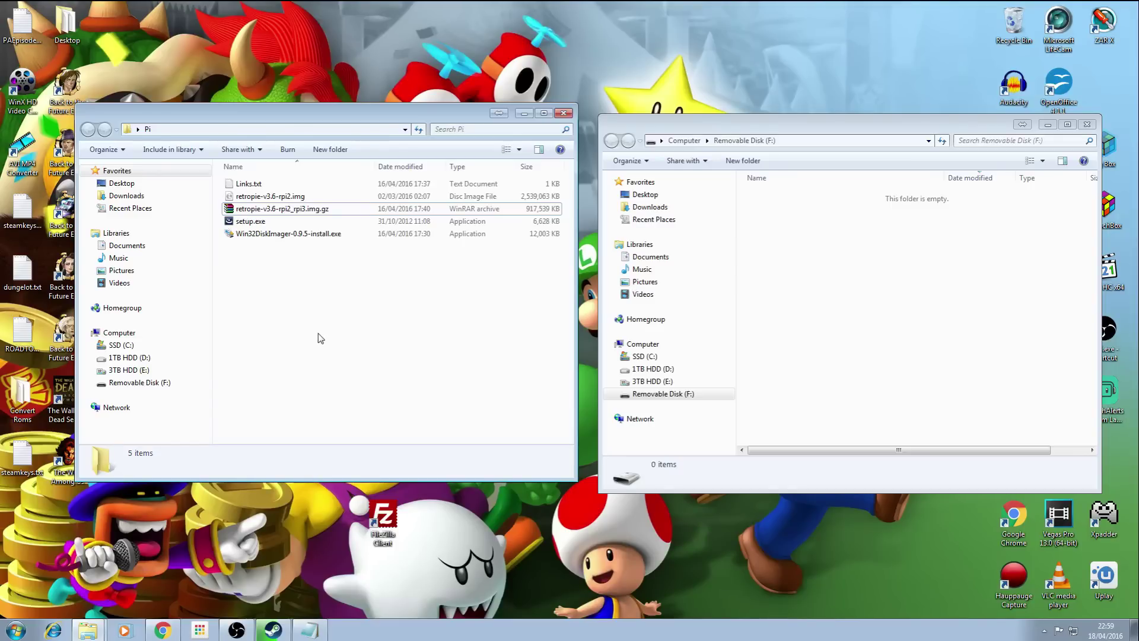
Step: Close the Pi folder and the Removable Disk (F:) window to clear the desktop
{"action": "left_click", "coordinate": [564, 114]}
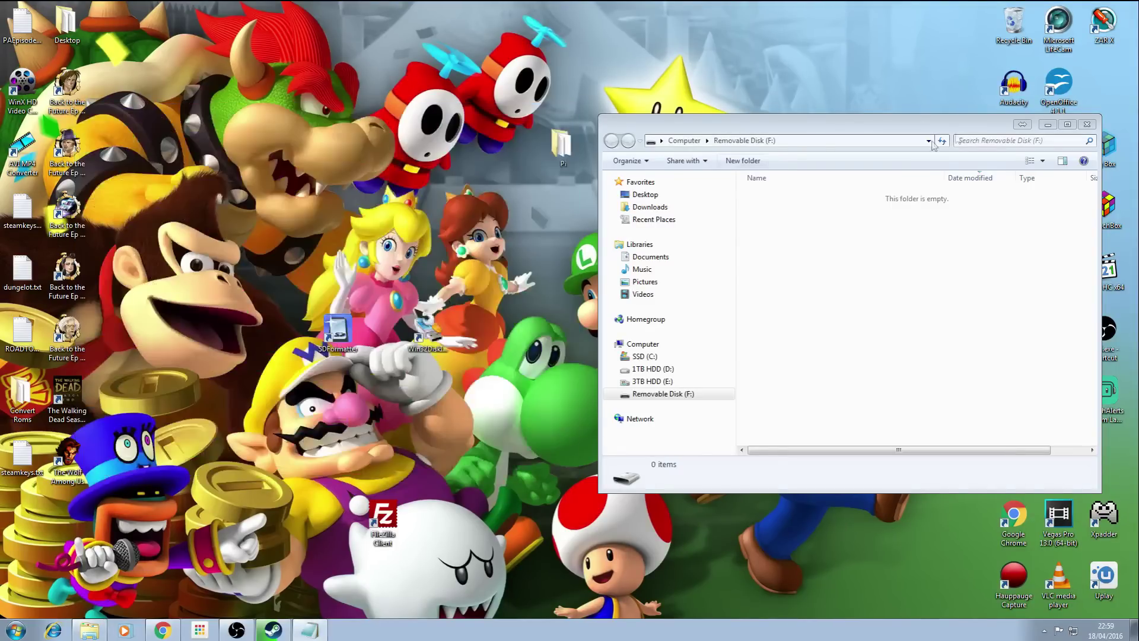
{"action": "left_click", "coordinate": [663, 394]}
{"action": "left_click", "coordinate": [1087, 124]}
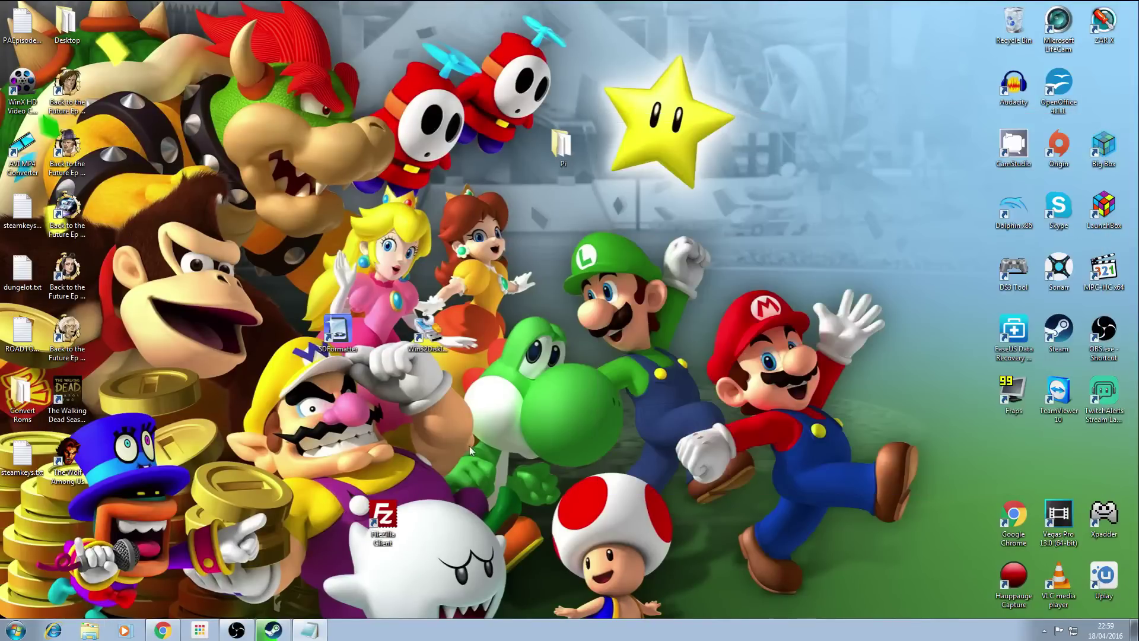
Step: Start SDFormatter, select drive F: and set its volume label to RetroPie
{"action": "double_click", "coordinate": [336, 334]}
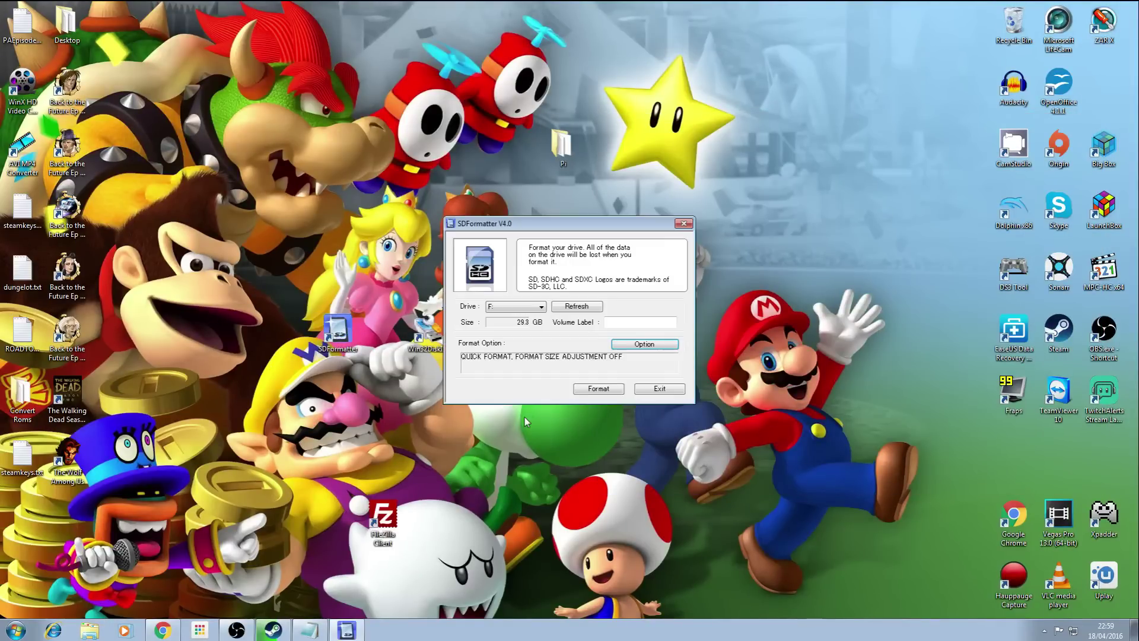
{"action": "left_click", "coordinate": [530, 308]}
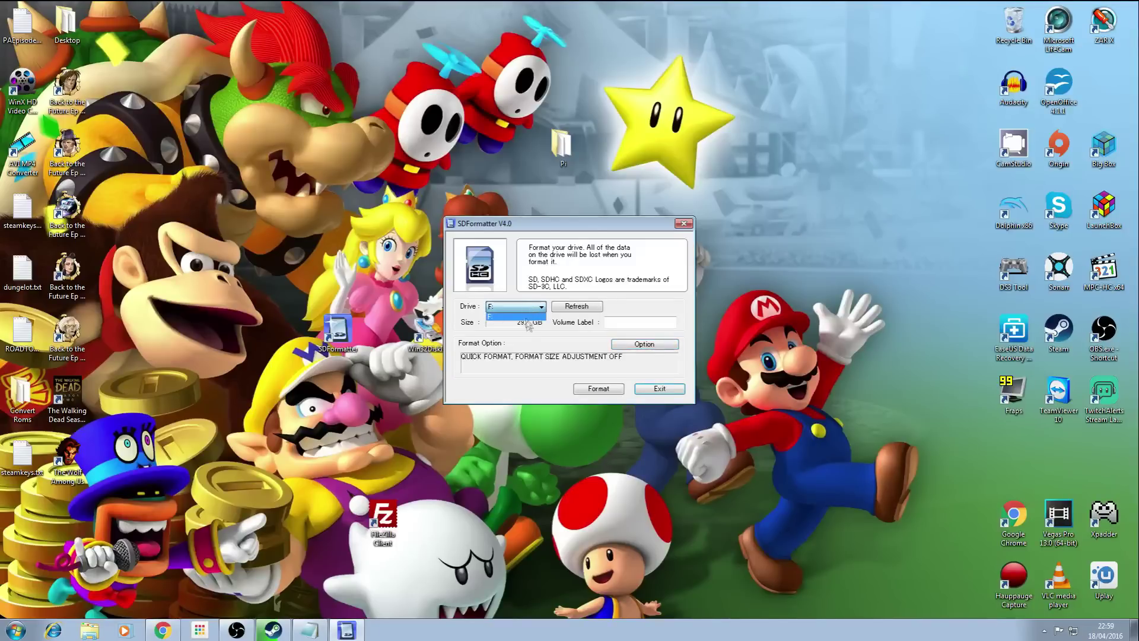
{"action": "left_click", "coordinate": [502, 317]}
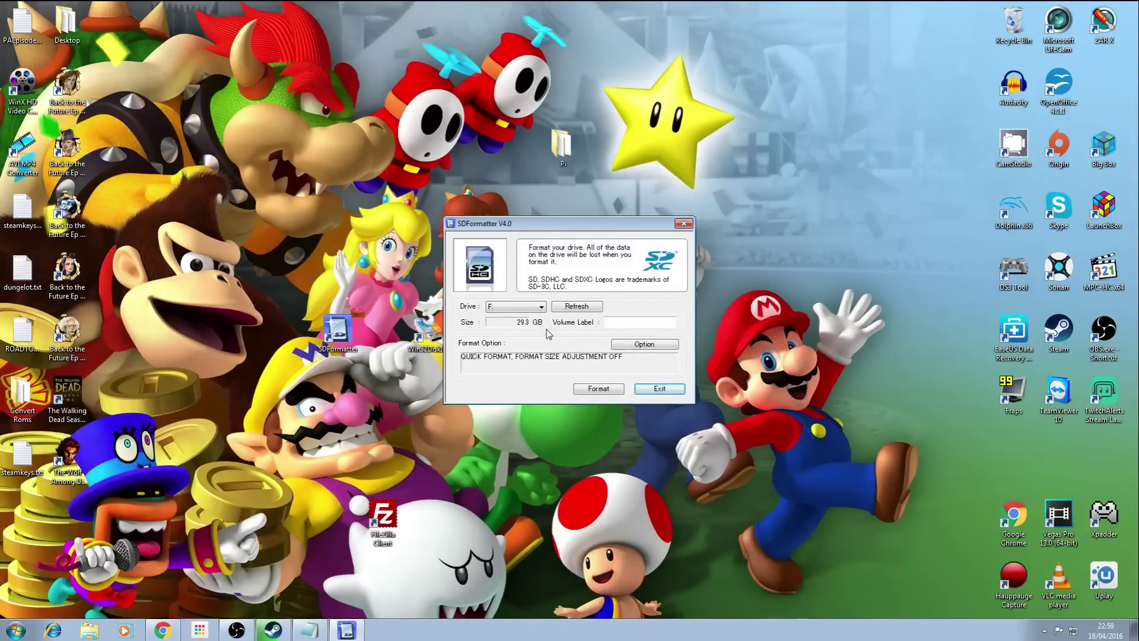
{"action": "left_click", "coordinate": [646, 325]}
{"action": "type", "text": "Retr"}
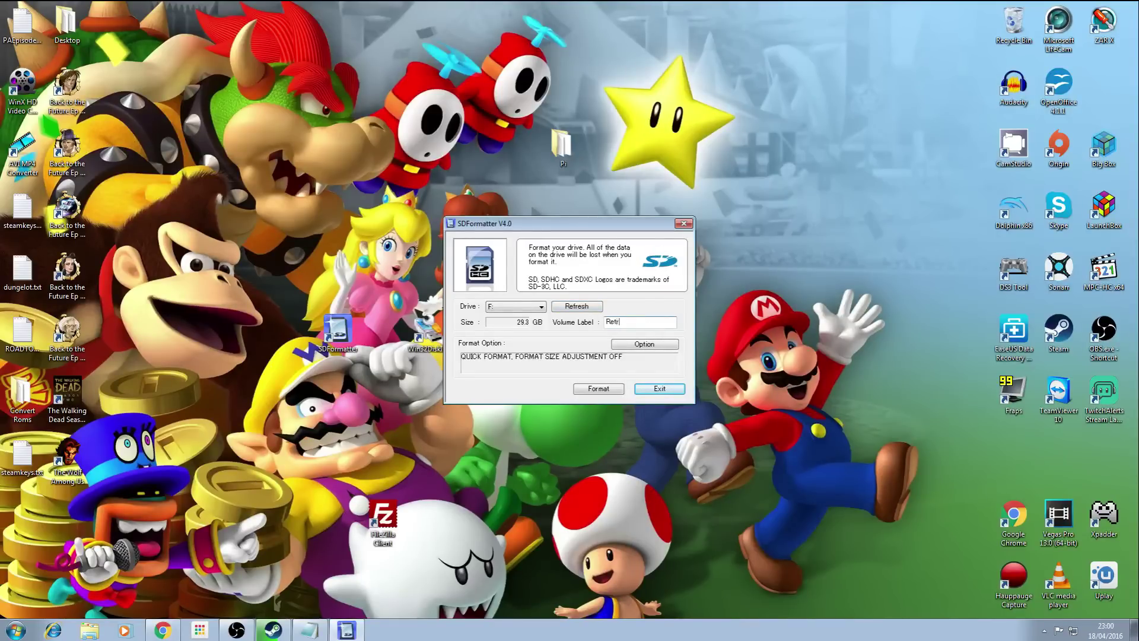
{"action": "type", "text": "oPie"}
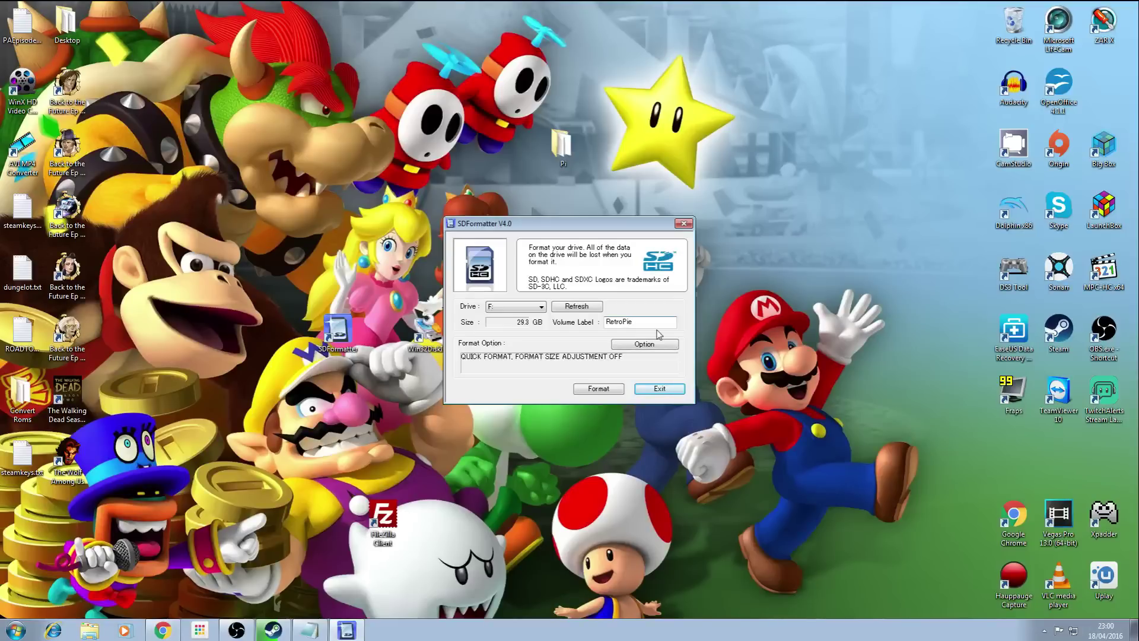
Step: Format the SD card on drive F:, accepting the format confirmations and dismissing the completion report
{"action": "left_click", "coordinate": [614, 393]}
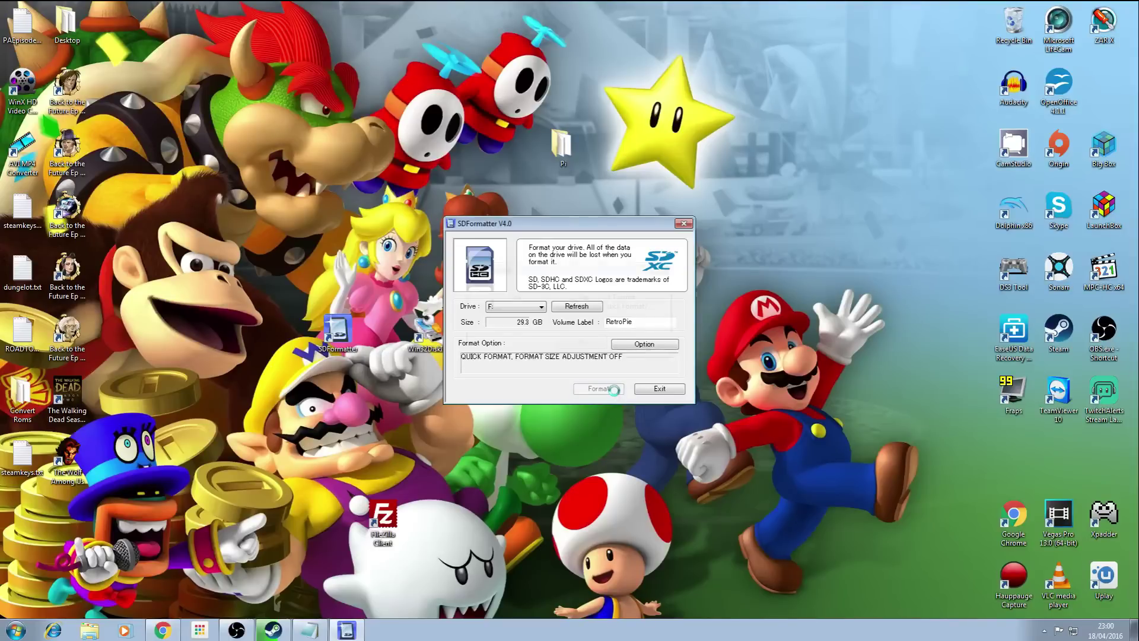
{"action": "left_click", "coordinate": [581, 342]}
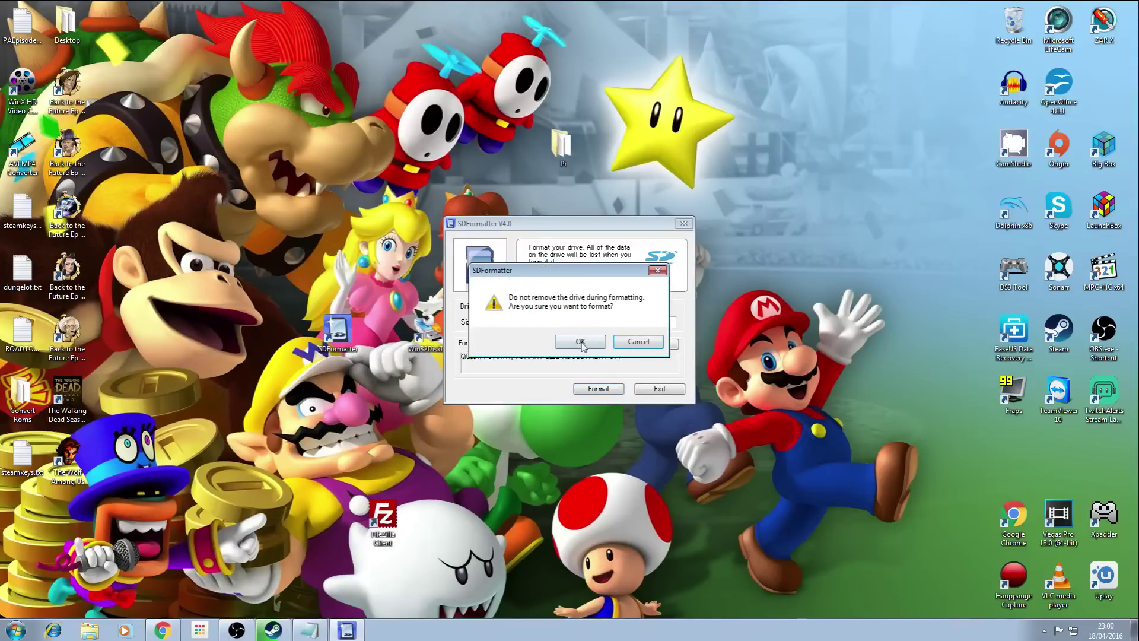
{"action": "left_click", "coordinate": [581, 342]}
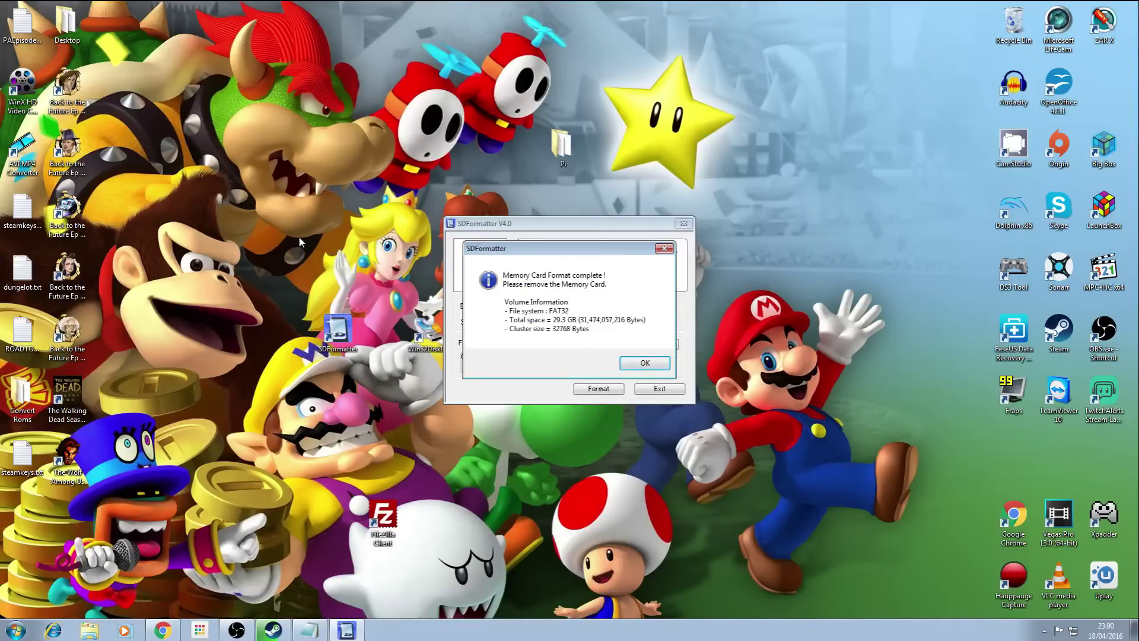
{"action": "left_click", "coordinate": [644, 363]}
Step: Review the format type and format size adjustment options, cancel them without changes and exit SDFormatter
{"action": "left_click", "coordinate": [652, 345]}
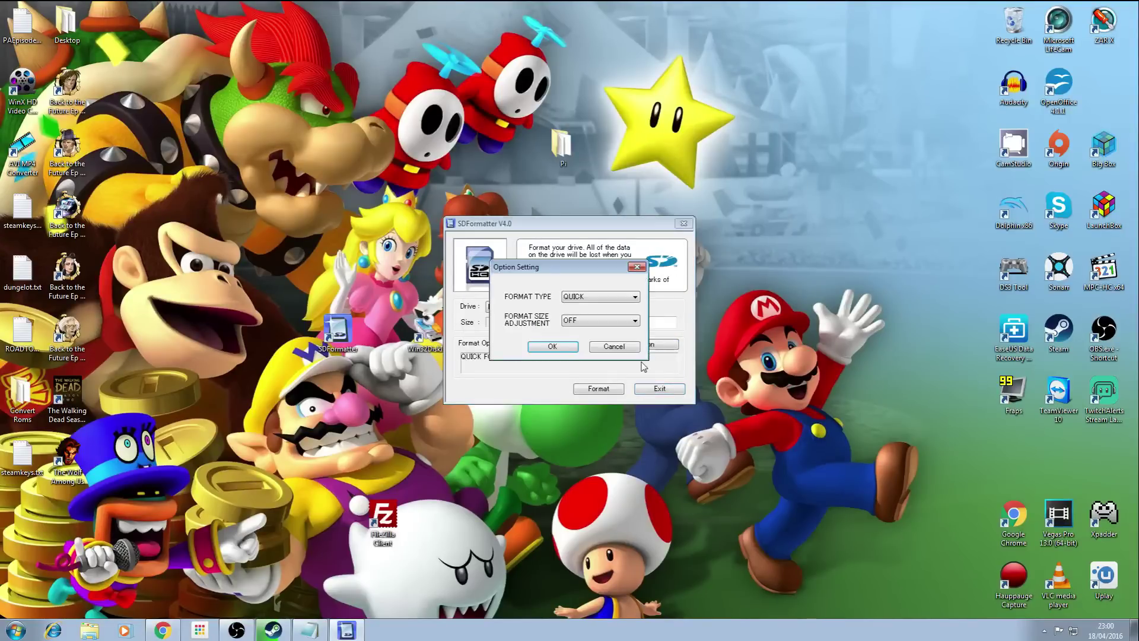
{"action": "left_click", "coordinate": [634, 296]}
{"action": "left_click", "coordinate": [629, 304]}
{"action": "left_click", "coordinate": [634, 321]}
{"action": "left_click", "coordinate": [628, 329]}
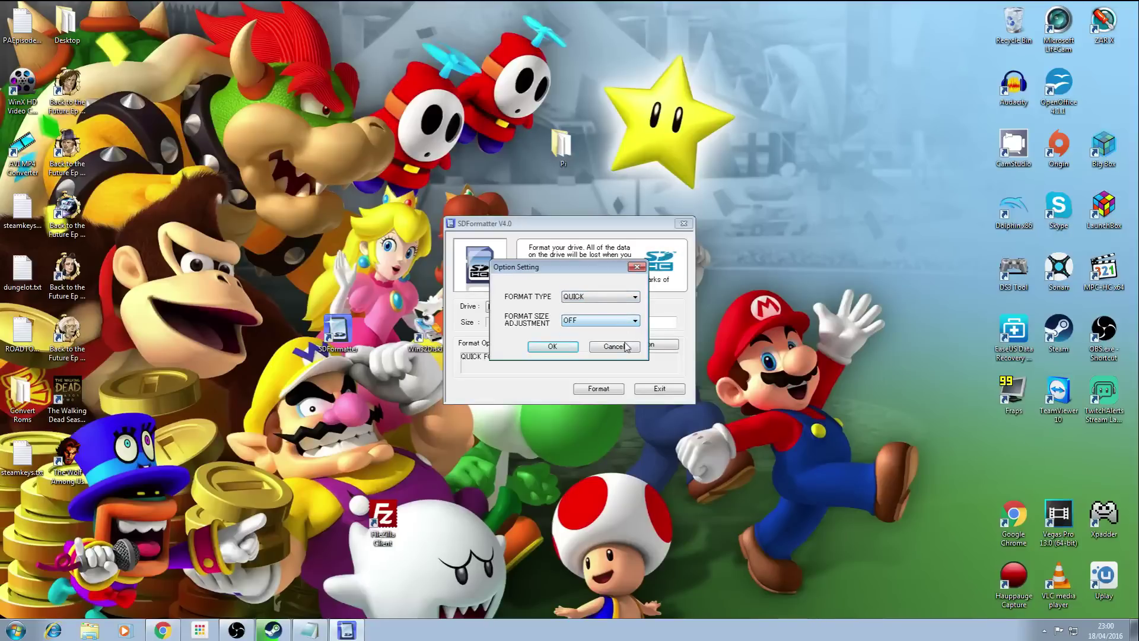
{"action": "left_click", "coordinate": [626, 347]}
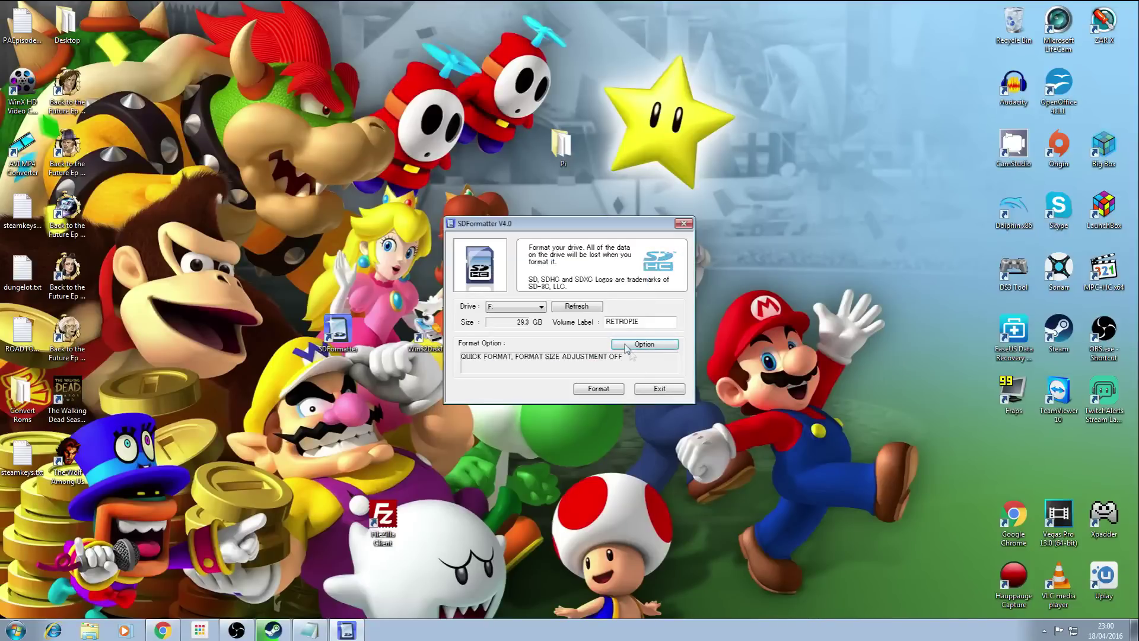
{"action": "left_click", "coordinate": [655, 395]}
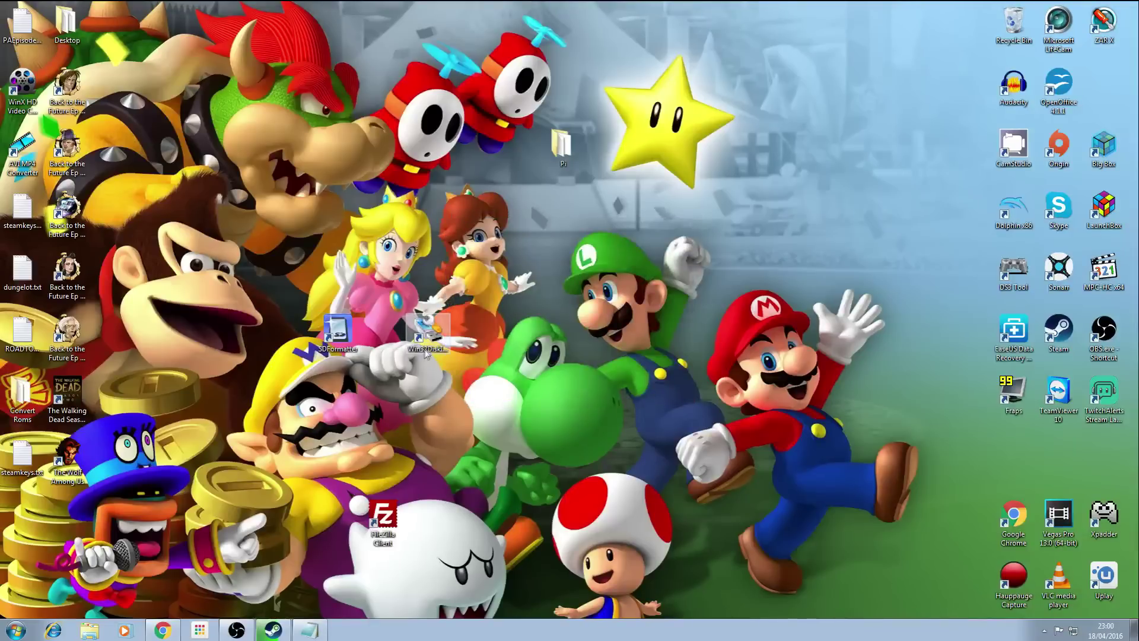
Step: Start Win32 Disk Imager and load retropie-v3.6-rpi2.img from the Pi folder on the desktop as the image file
{"action": "double_click", "coordinate": [433, 334]}
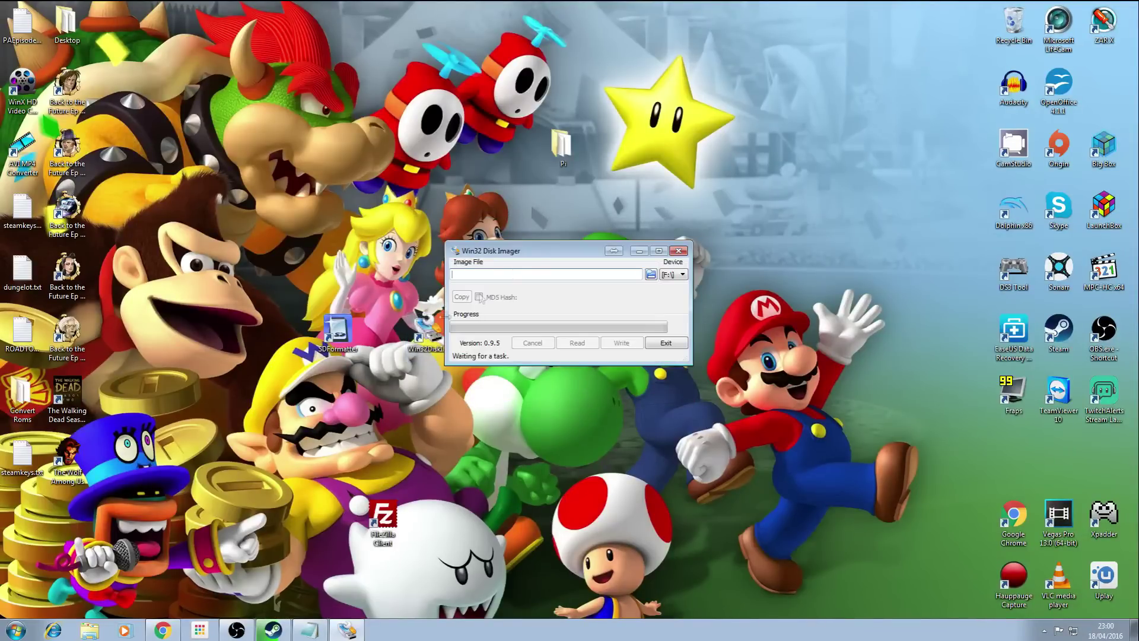
{"action": "left_click_drag", "start_coordinate": [534, 251], "coordinate": [606, 218]}
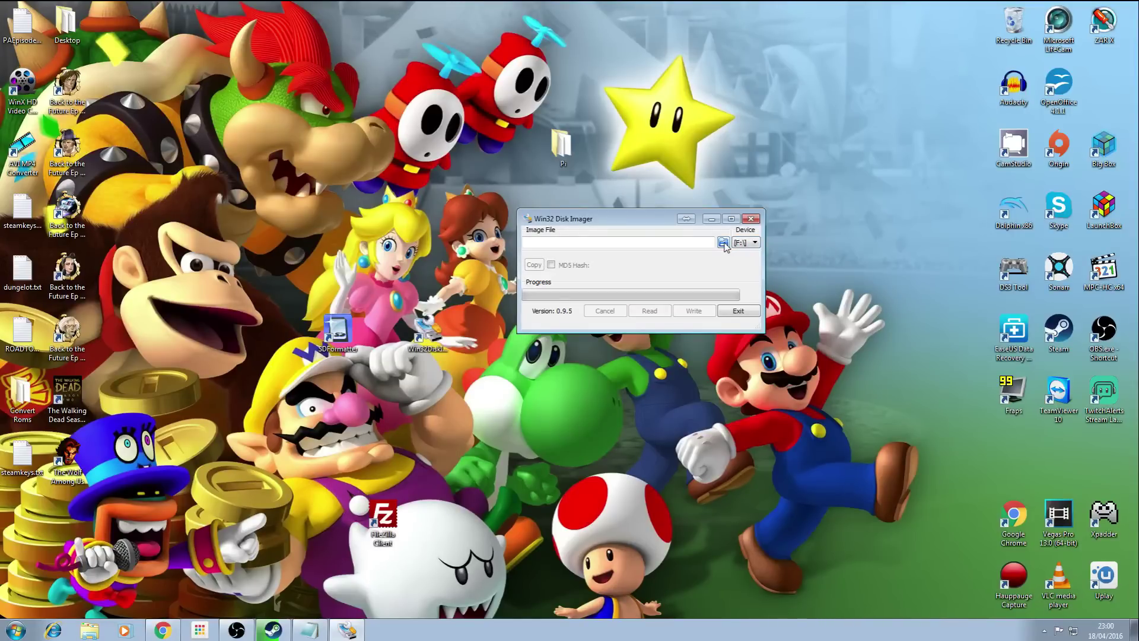
{"action": "left_click", "coordinate": [723, 242]}
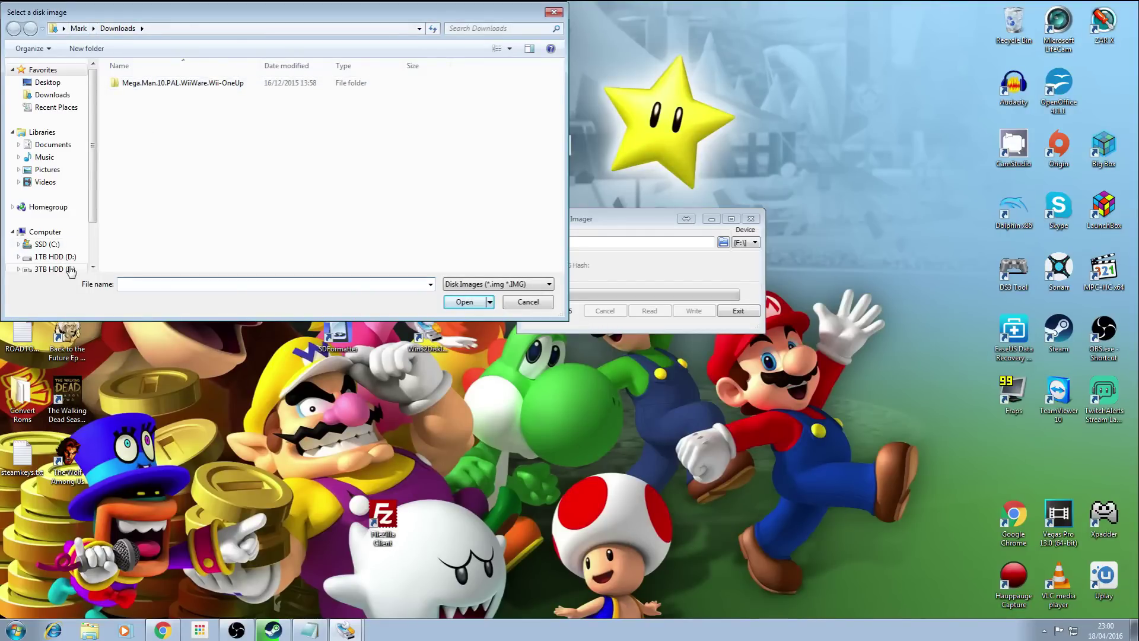
{"action": "left_click", "coordinate": [46, 83]}
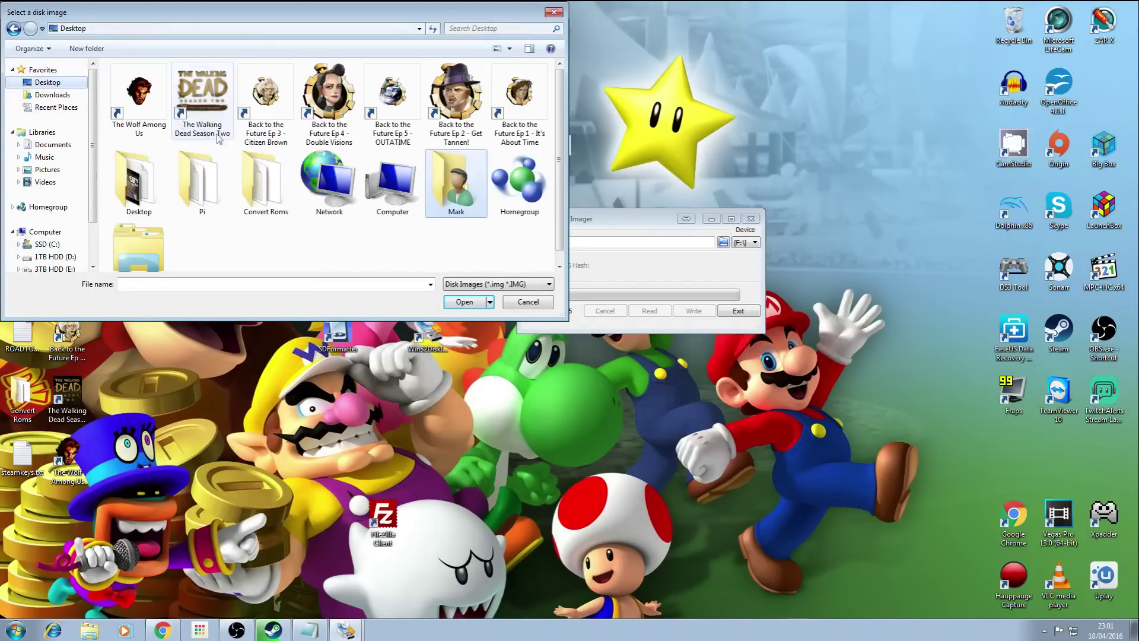
{"action": "double_click", "coordinate": [191, 190]}
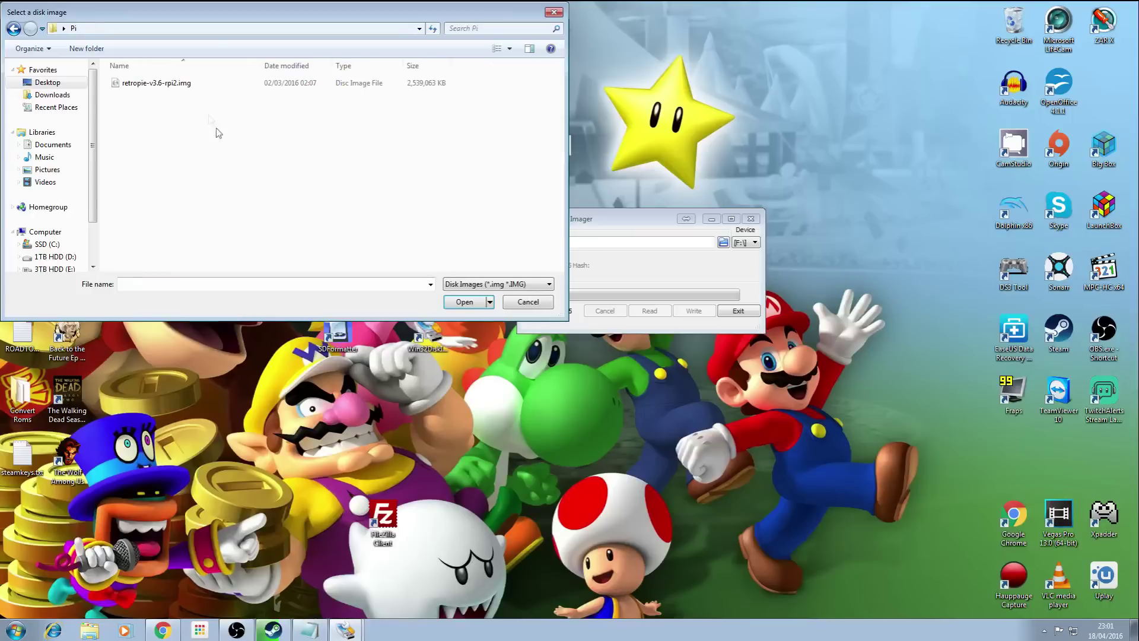
{"action": "left_click", "coordinate": [204, 88]}
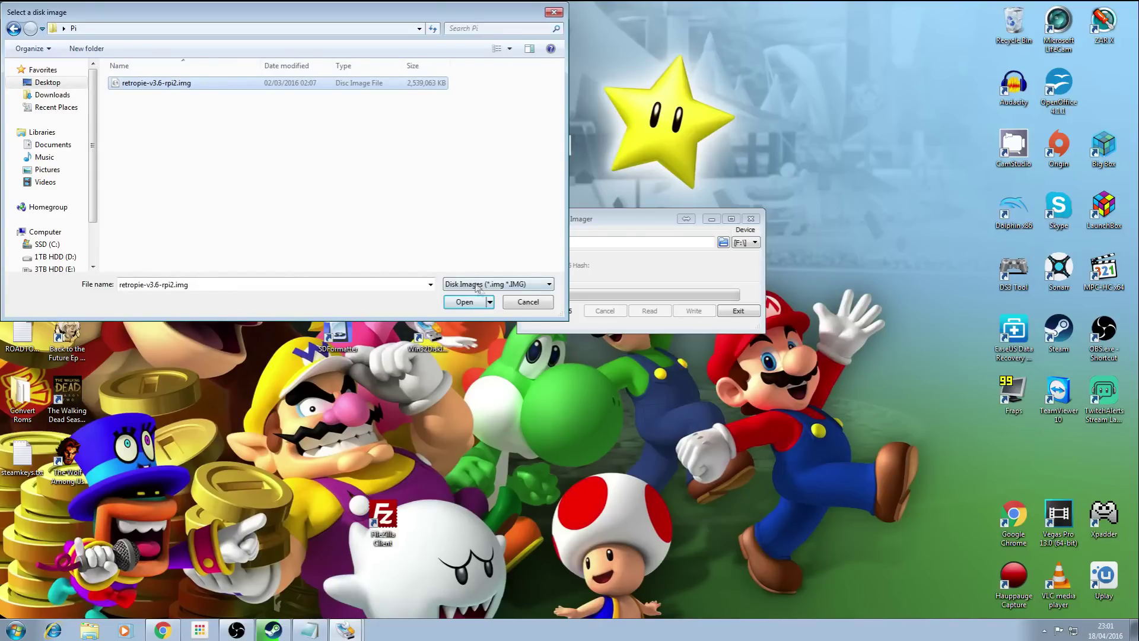
{"action": "left_click", "coordinate": [476, 305]}
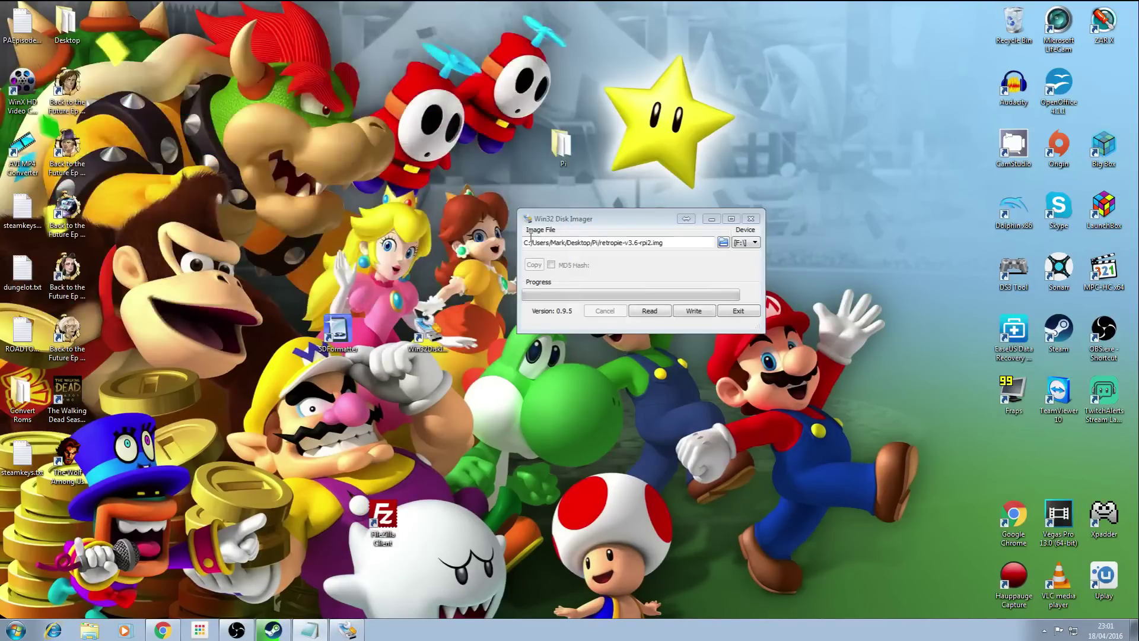
{"action": "mouse_move", "coordinate": [667, 242]}
{"action": "left_mouse_down"}
{"action": "mouse_move", "coordinate": [607, 243]}
{"action": "mouse_move", "coordinate": [667, 243]}
{"action": "left_mouse_up"}
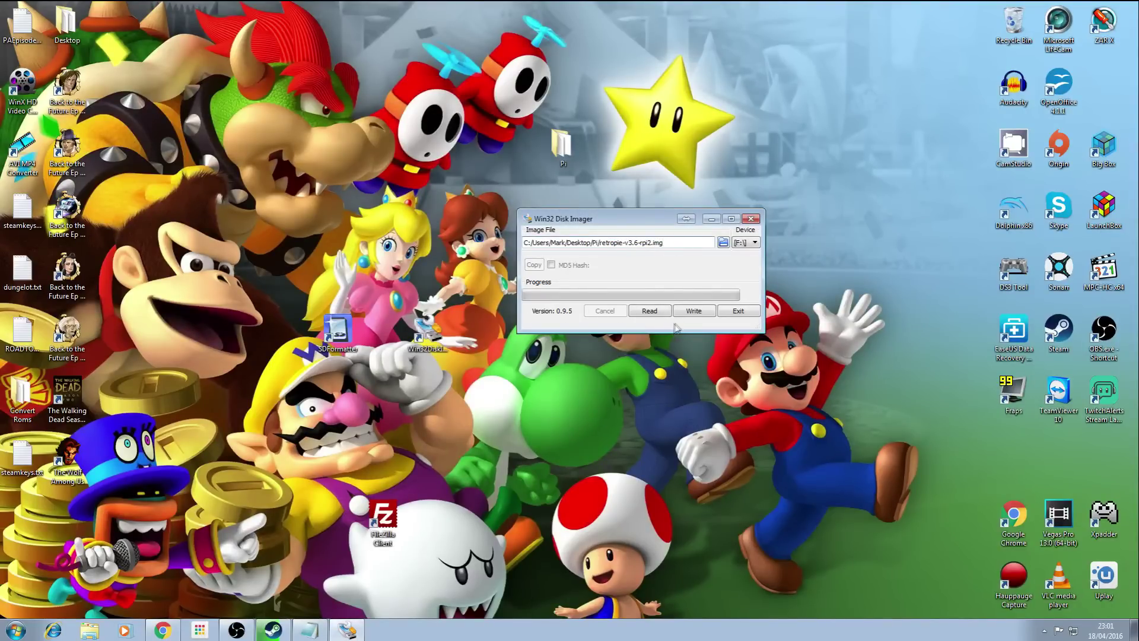
Step: Write the RetroPie image to device F:, confirm the overwrite and exit Win32 Disk Imager once writing is done
{"action": "left_click", "coordinate": [695, 315]}
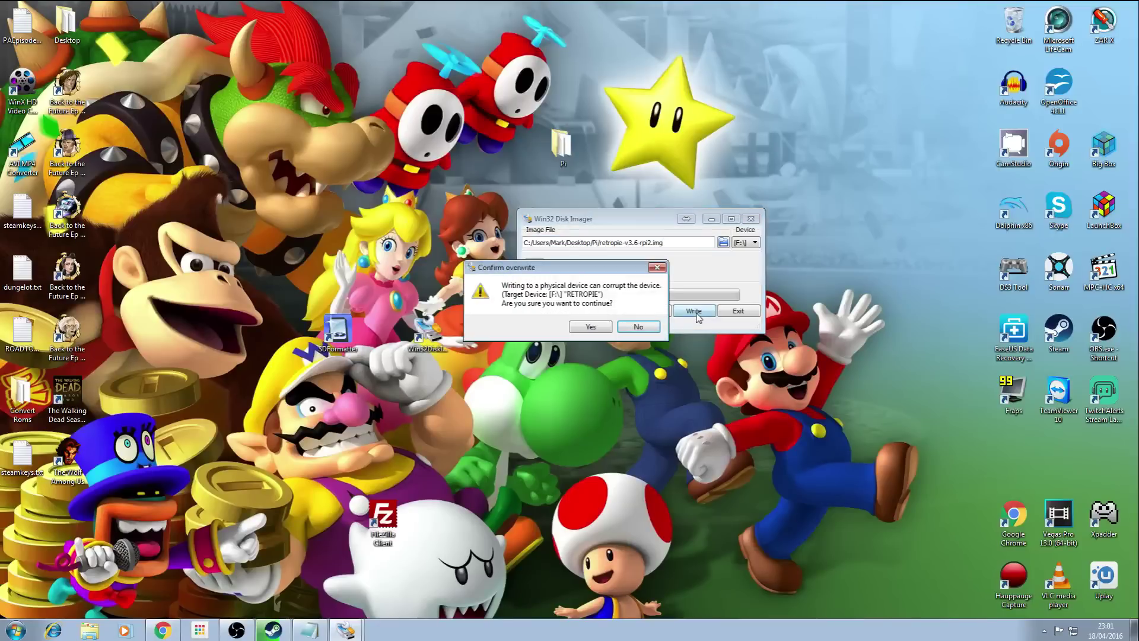
{"action": "left_click", "coordinate": [590, 328]}
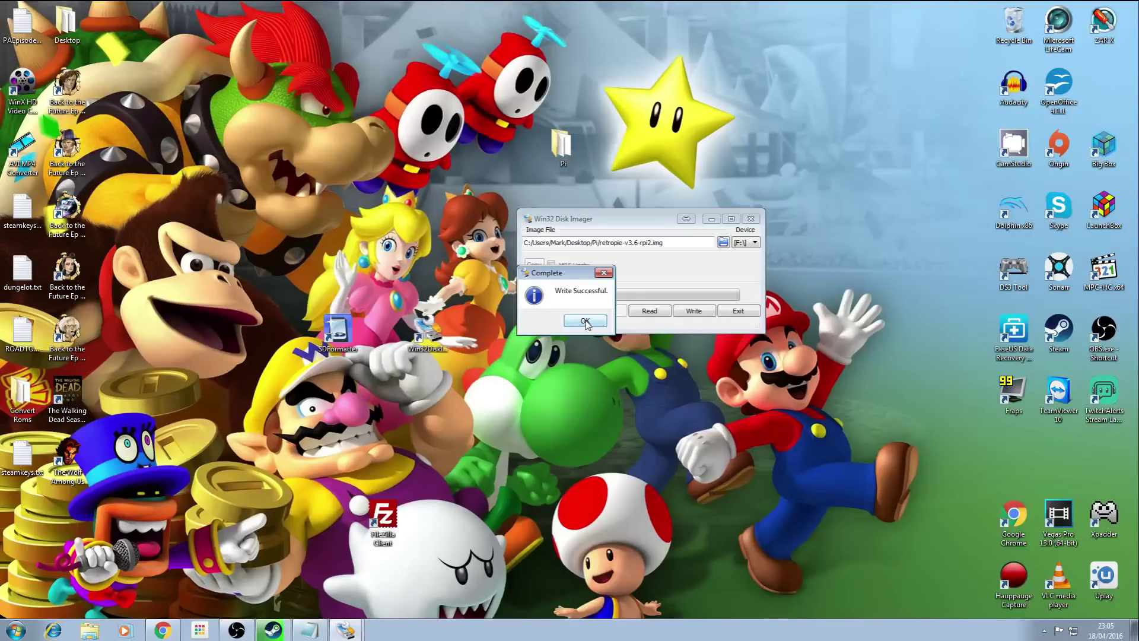
{"action": "left_click", "coordinate": [585, 321]}
{"action": "left_click", "coordinate": [738, 311]}
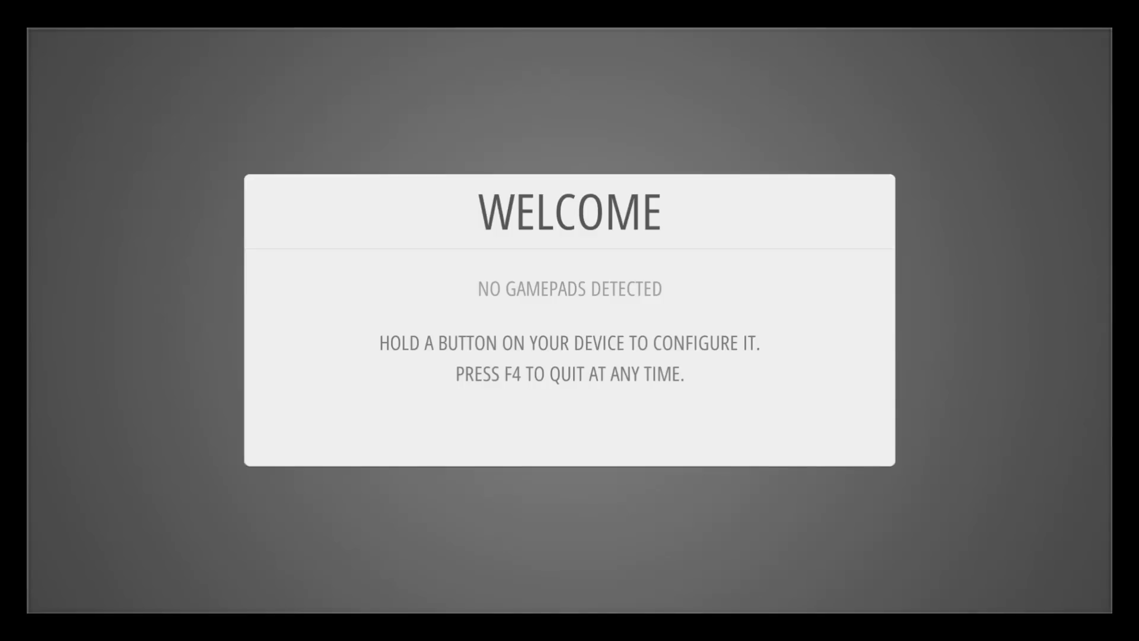
Step: Configure the keyboard as the input device, assigning D-pad up, down and left to the matching arrow keys
{"action": "key", "text": "Return"}
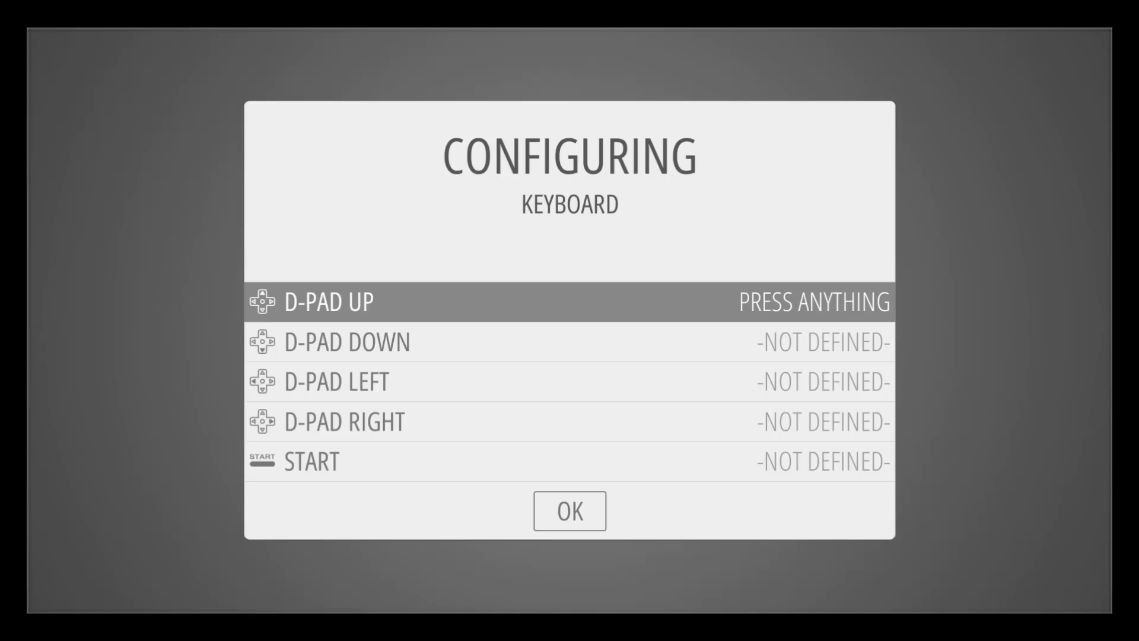
{"action": "key", "text": "Up"}
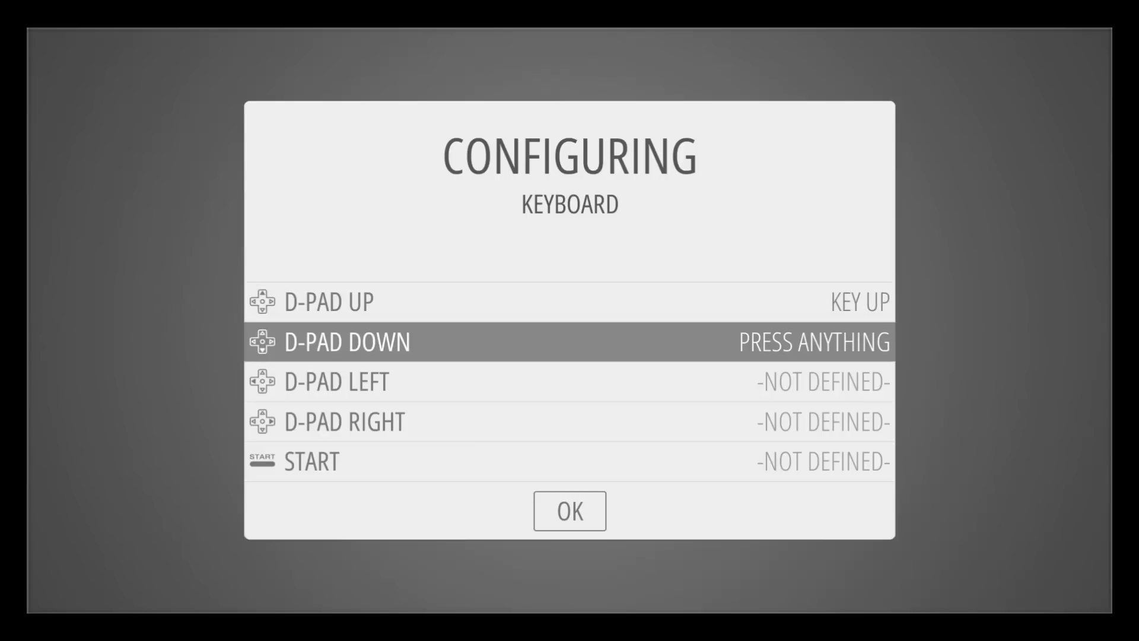
{"action": "key", "text": "Down"}
{"action": "key", "text": "Left"}
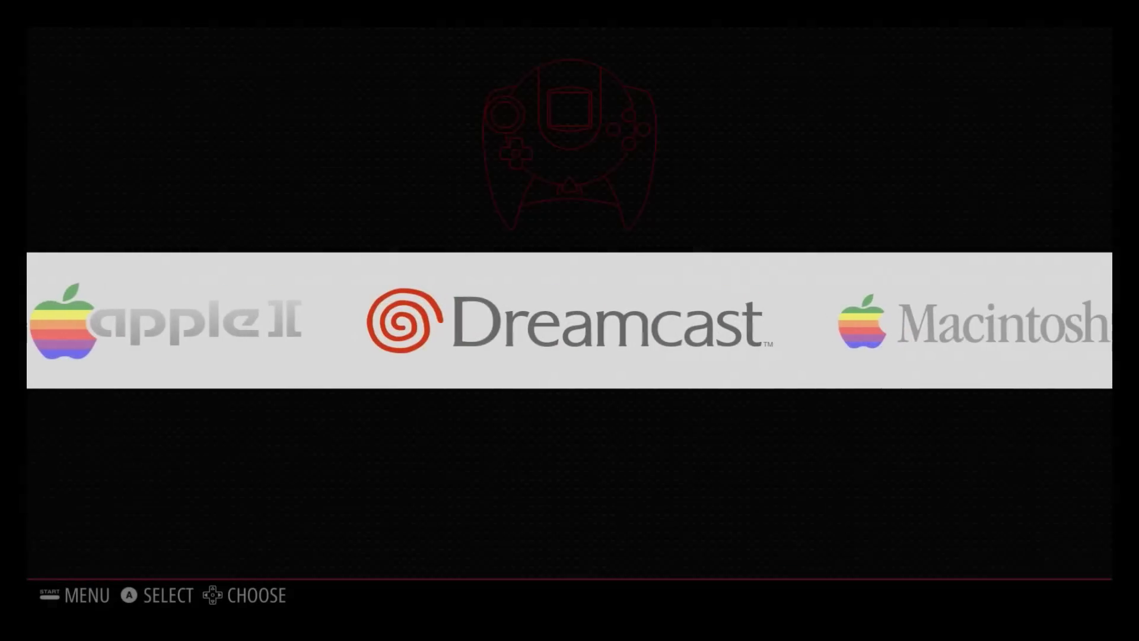
Step: Browse the system carousel to the RetroPie entry and open its configuration list
{"action": "key", "text": "Right"}
{"action": "key", "text": "Right"}
{"action": "key", "text": "Right"}
{"action": "key", "text": "Right"}
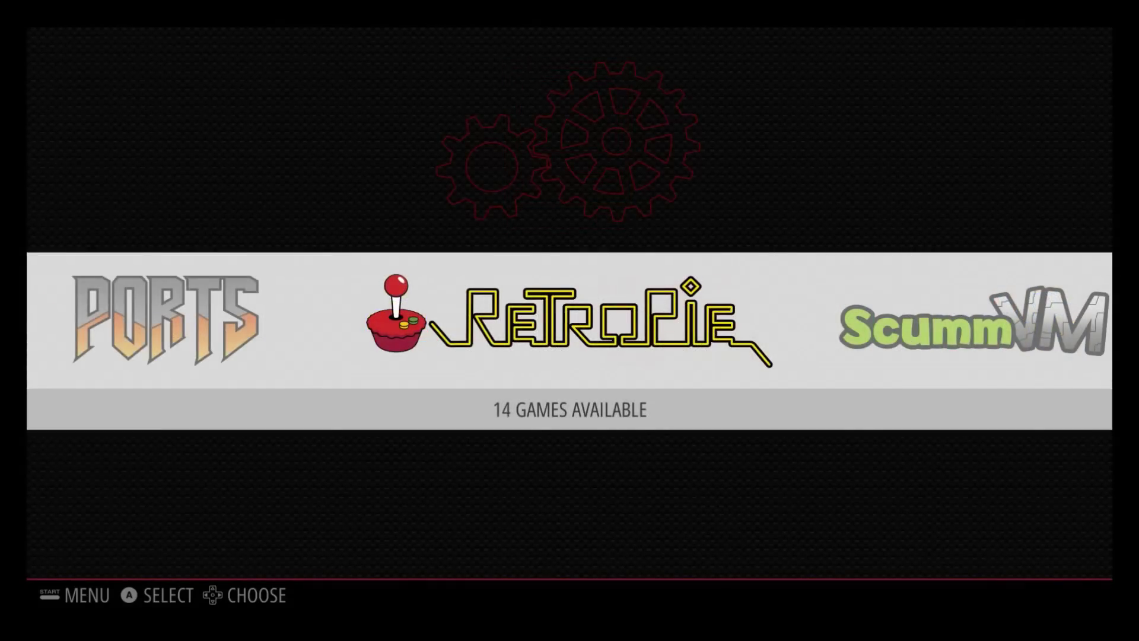
{"action": "key", "text": "Left"}
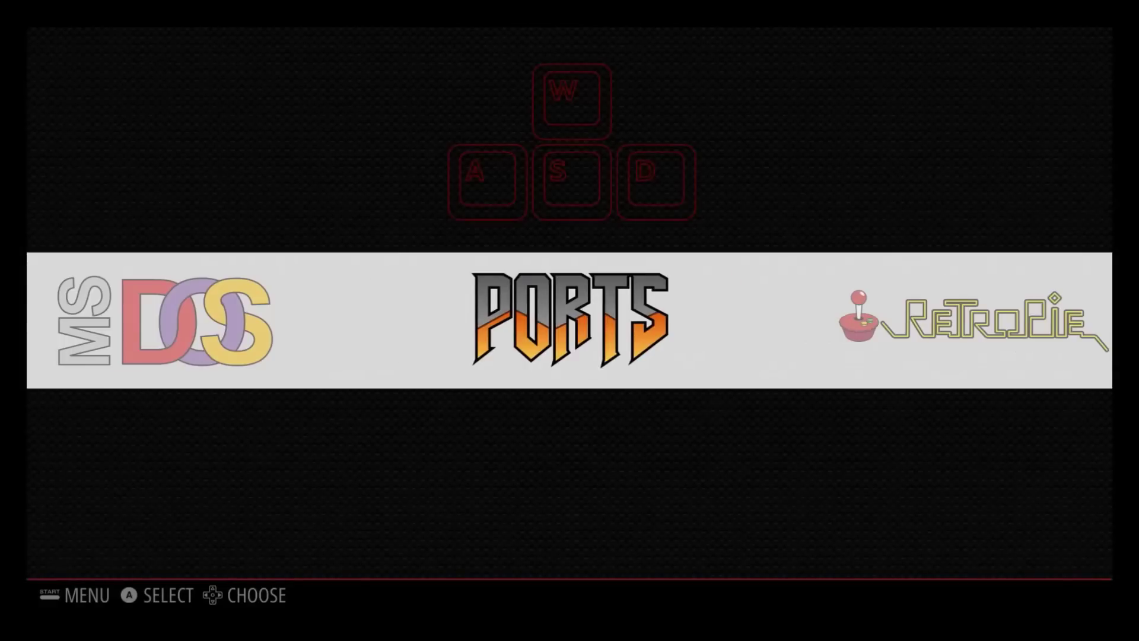
{"action": "key", "text": "Right"}
{"action": "key", "text": "Return"}
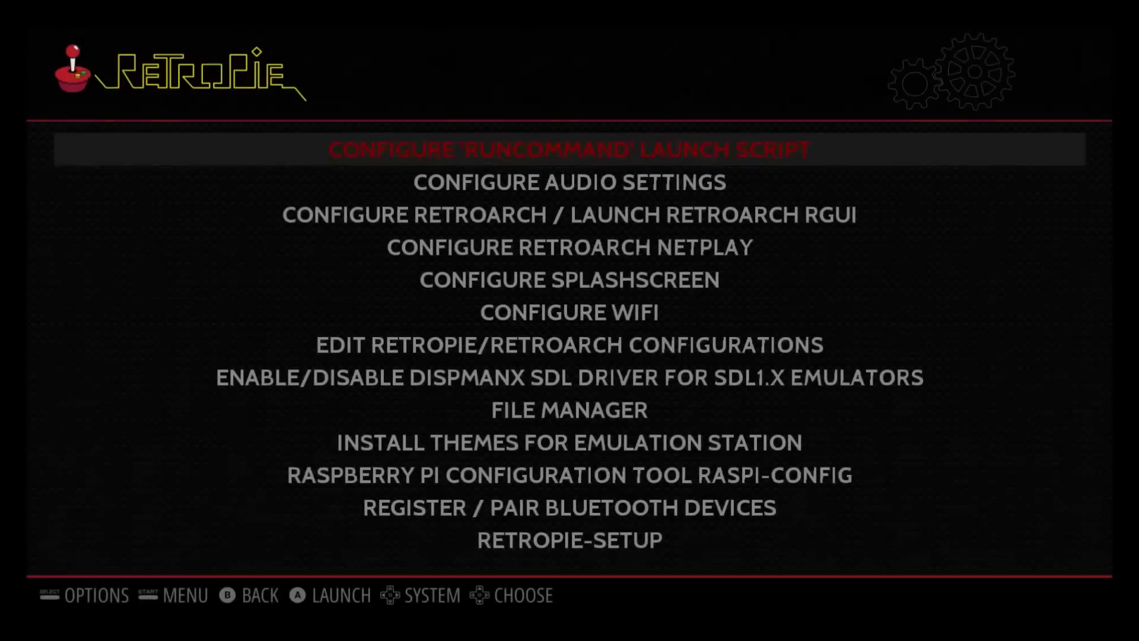
Step: Open the Configure WiFi tool from the RetroPie configuration list
{"action": "key", "text": "Down"}
{"action": "key", "text": "Down"}
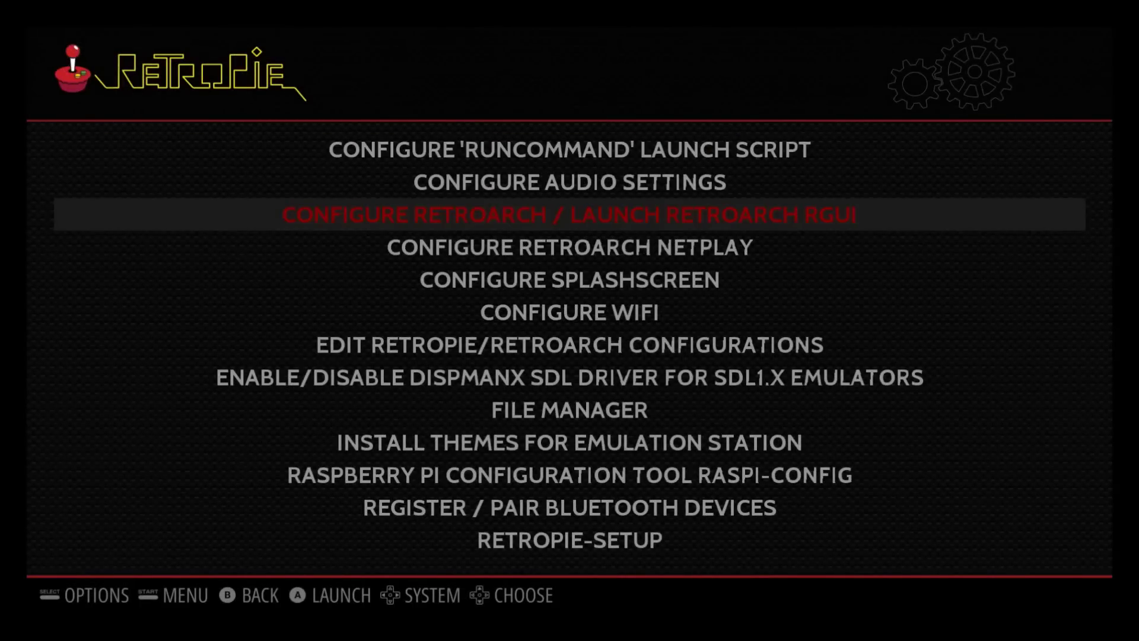
{"action": "key", "text": "Down"}
{"action": "key", "text": "Down"}
{"action": "key", "text": "Down"}
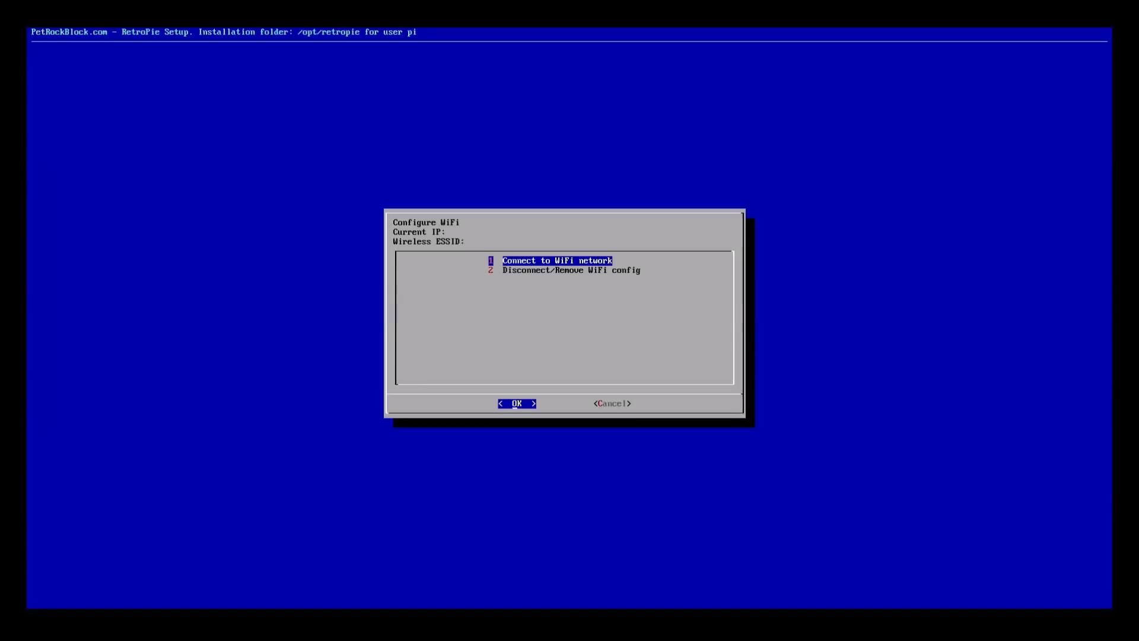
Step: Connect to the WiFi network using the WiFi password and exit the Configure WiFi tool
{"action": "key", "text": "Return"}
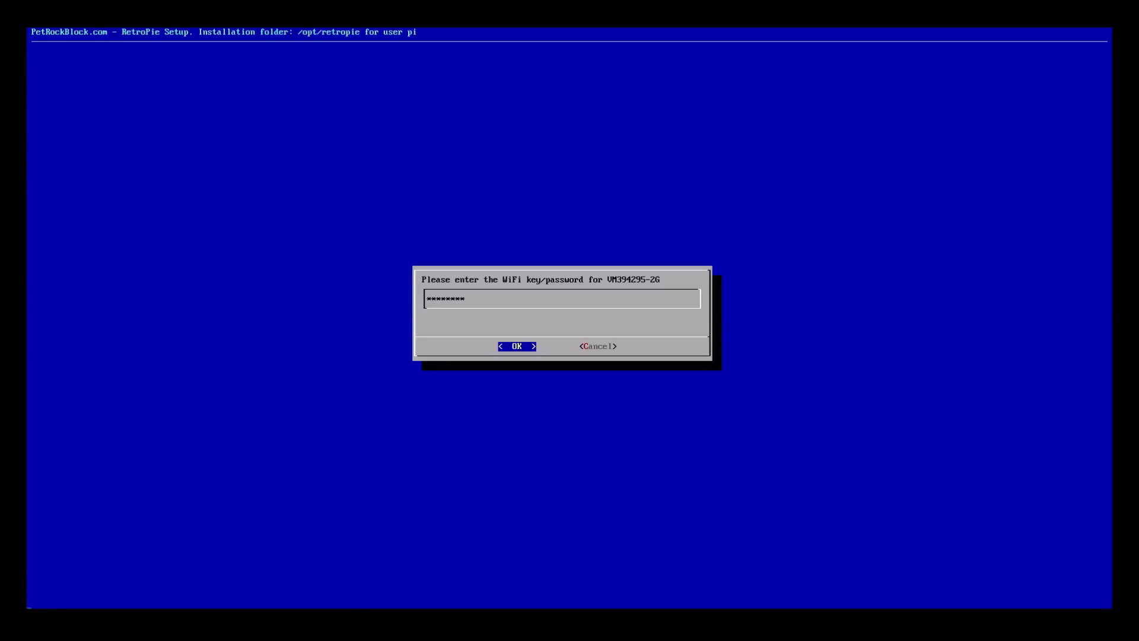
{"action": "key", "text": "Return"}
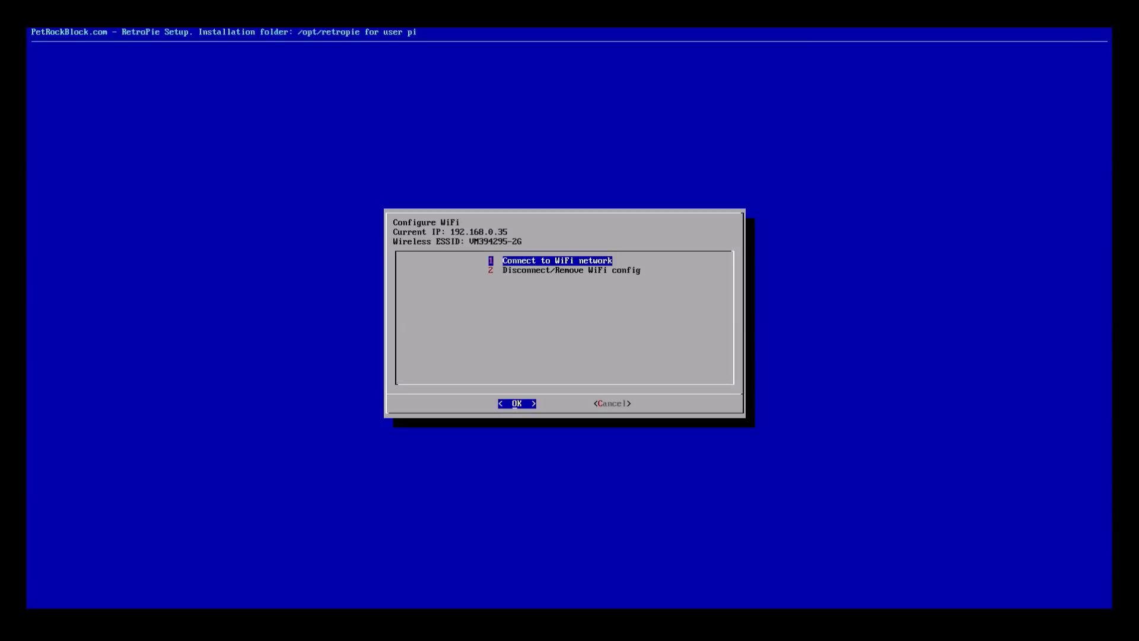
{"action": "key", "text": "Down"}
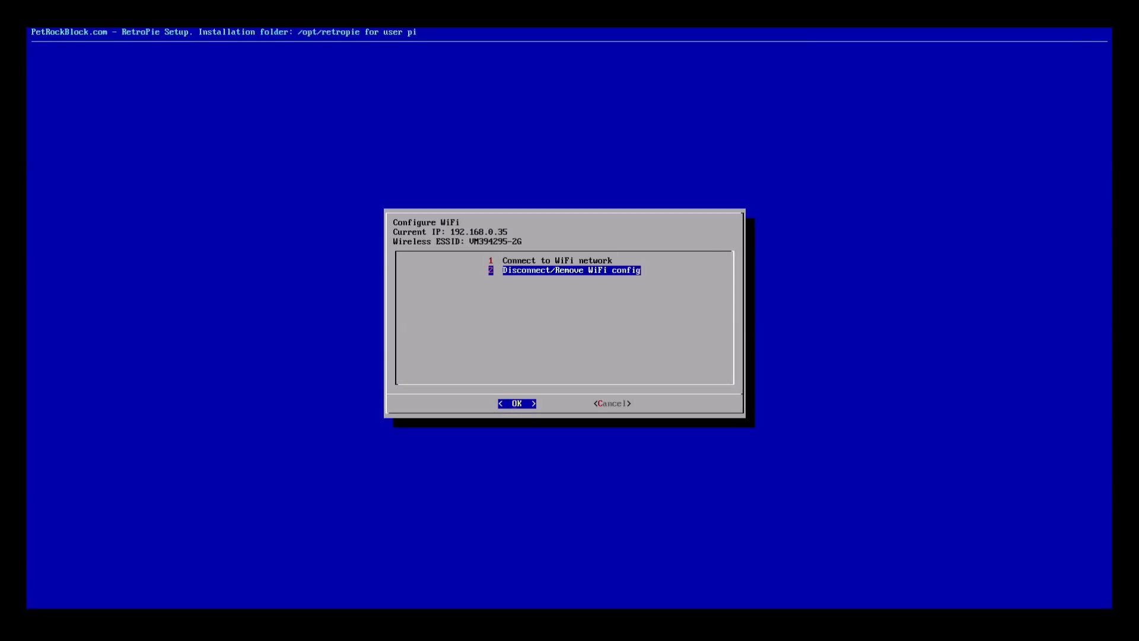
{"action": "key", "text": "Tab"}
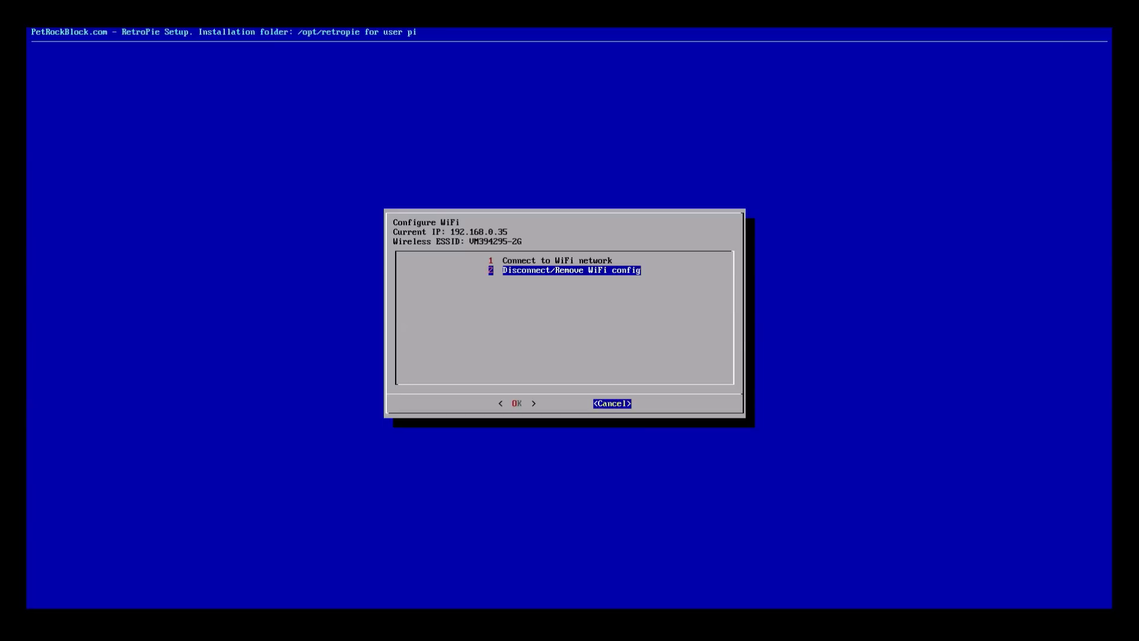
{"action": "key", "text": "Return"}
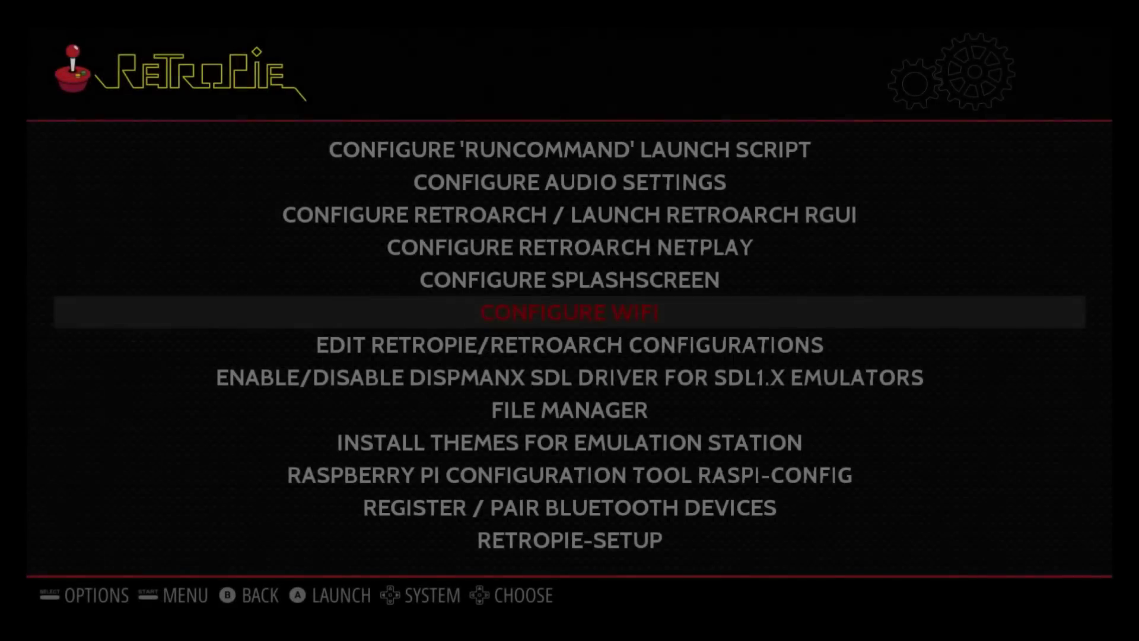
Step: Open the installer for Emulation Station themes from the RetroPie list and acknowledge its notice
{"action": "key", "text": "Down"}
{"action": "key", "text": "Down"}
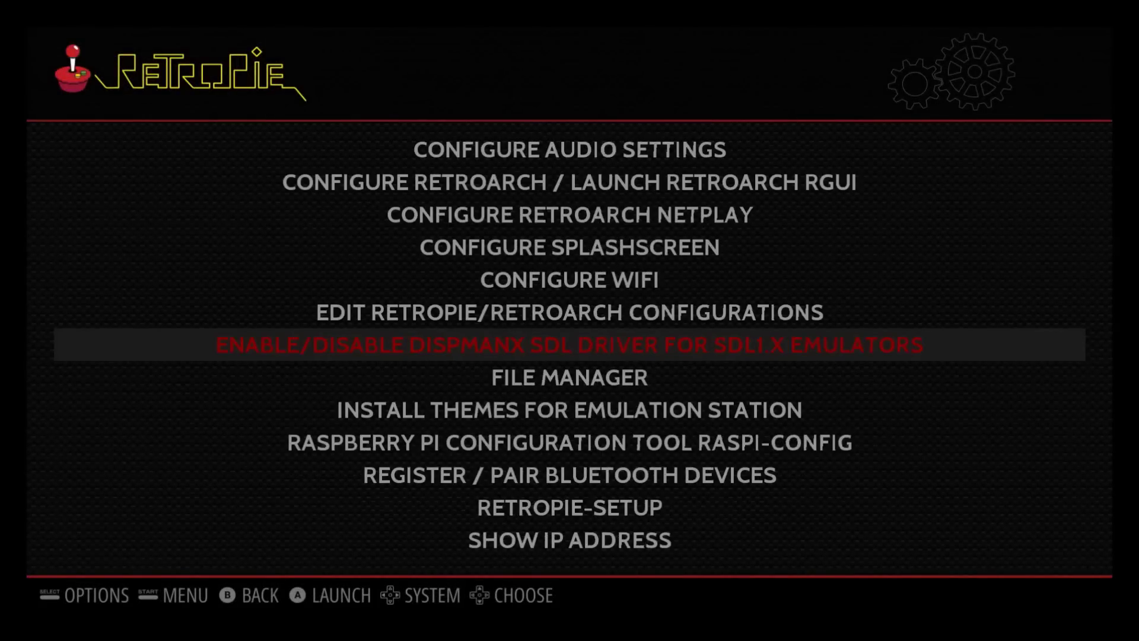
{"action": "key", "text": "Down"}
{"action": "key", "text": "Down"}
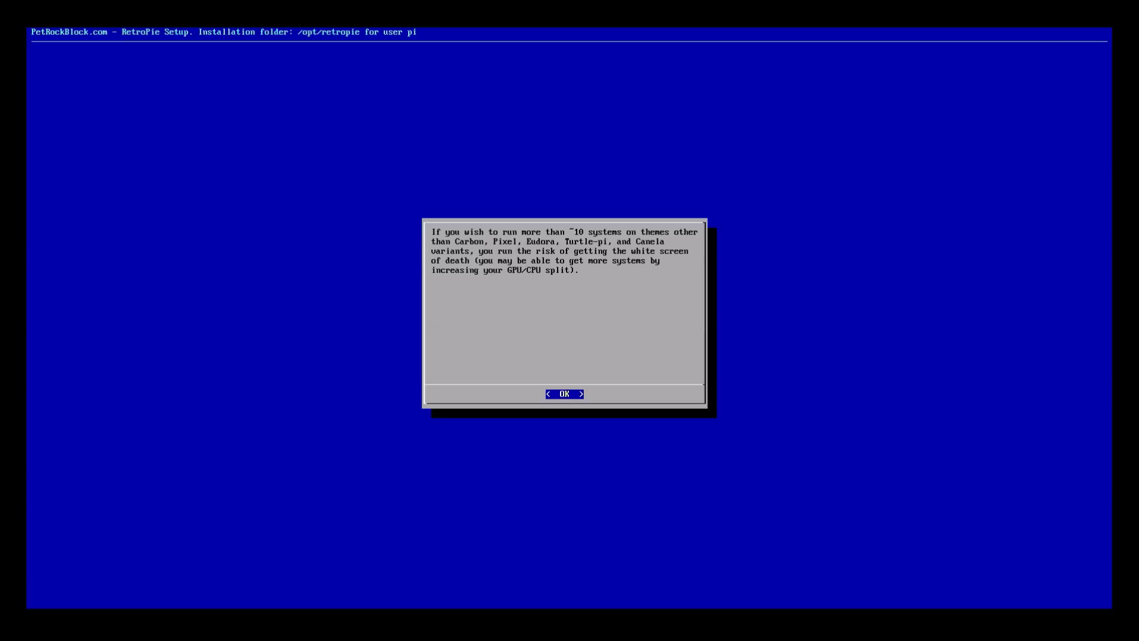
{"action": "key", "text": "Return"}
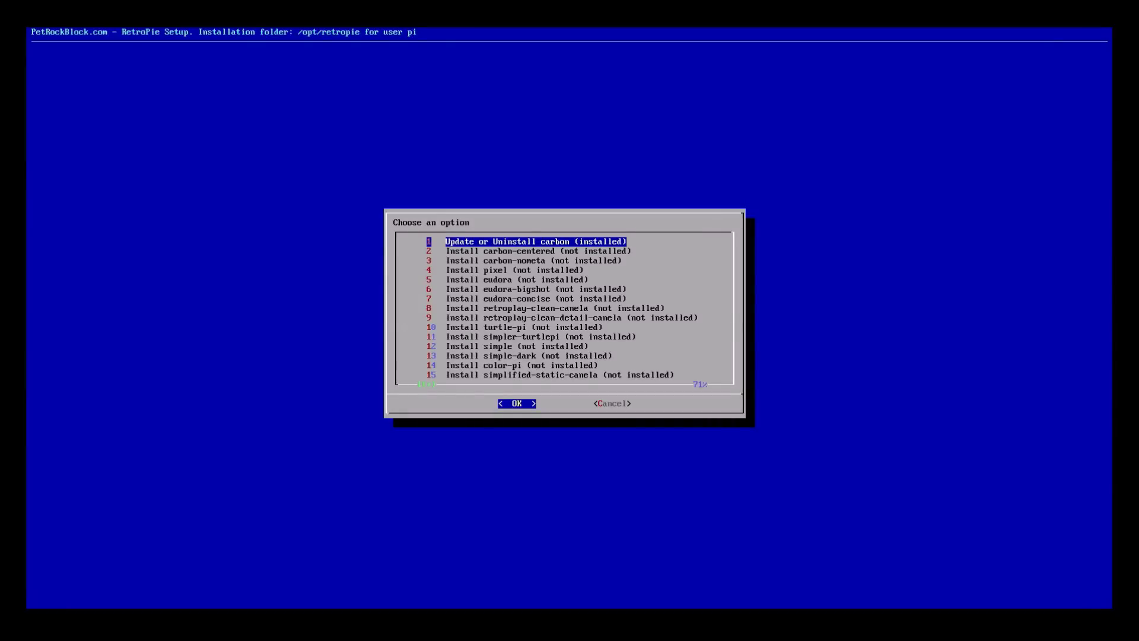
Step: Install the pixel theme for Emulation Station
{"action": "key", "text": "Down"}
{"action": "key", "text": "Down"}
{"action": "key", "text": "Down"}
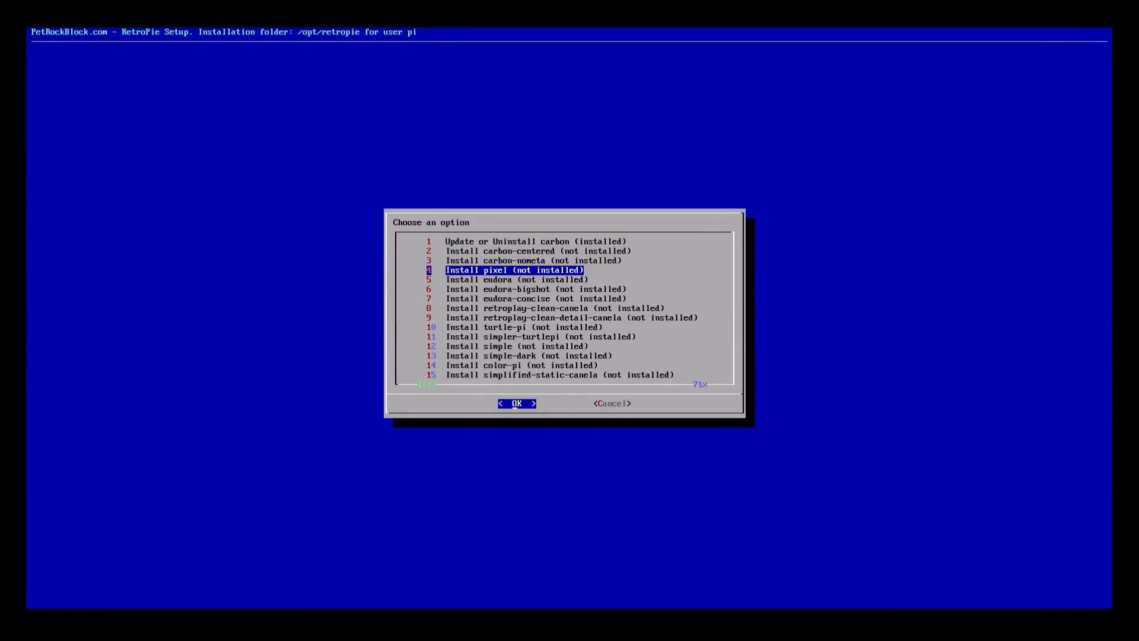
{"action": "key", "text": "Return"}
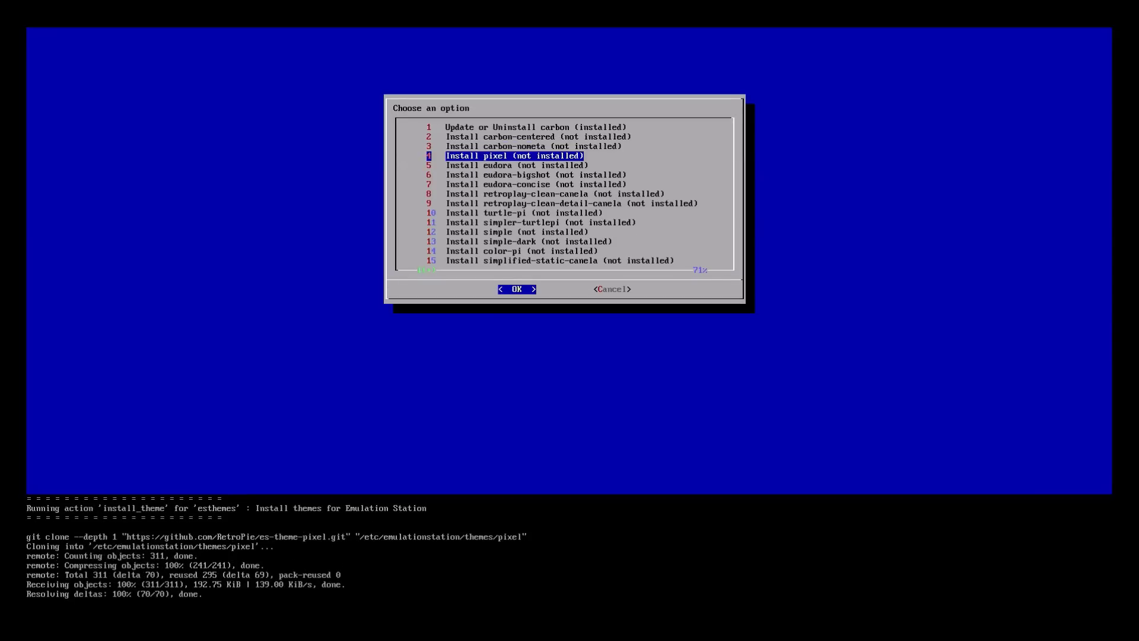
Step: Leave the theme installer and open the Raspberry Pi configuration tool raspi-config
{"action": "key", "text": "Down"}
{"action": "key", "text": "Down"}
{"action": "key", "text": "Down"}
{"action": "key", "text": "Down"}
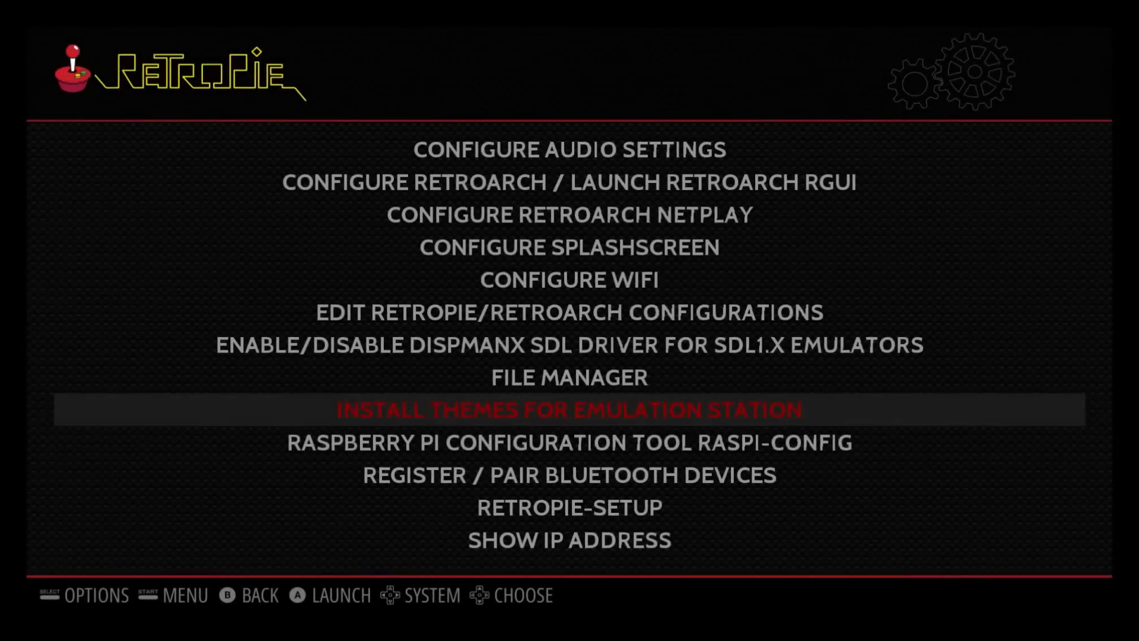
{"action": "key", "text": "Down"}
{"action": "key", "text": "Return"}
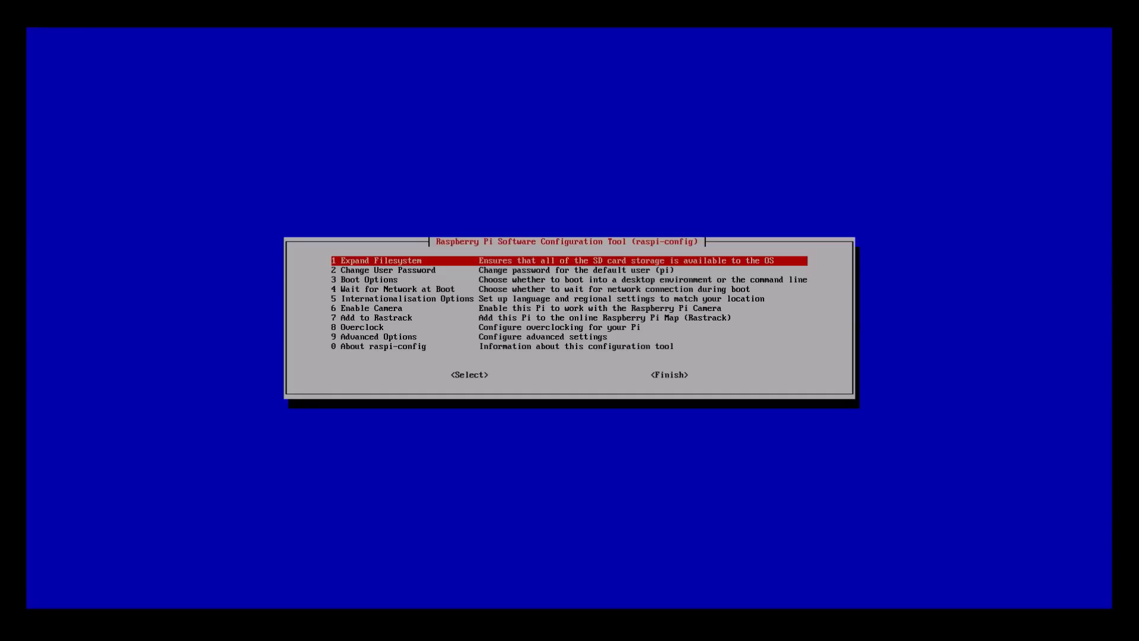
Step: Go through the raspi-config options and open Advanced Options
{"action": "key", "text": "Down"}
{"action": "key", "text": "Down"}
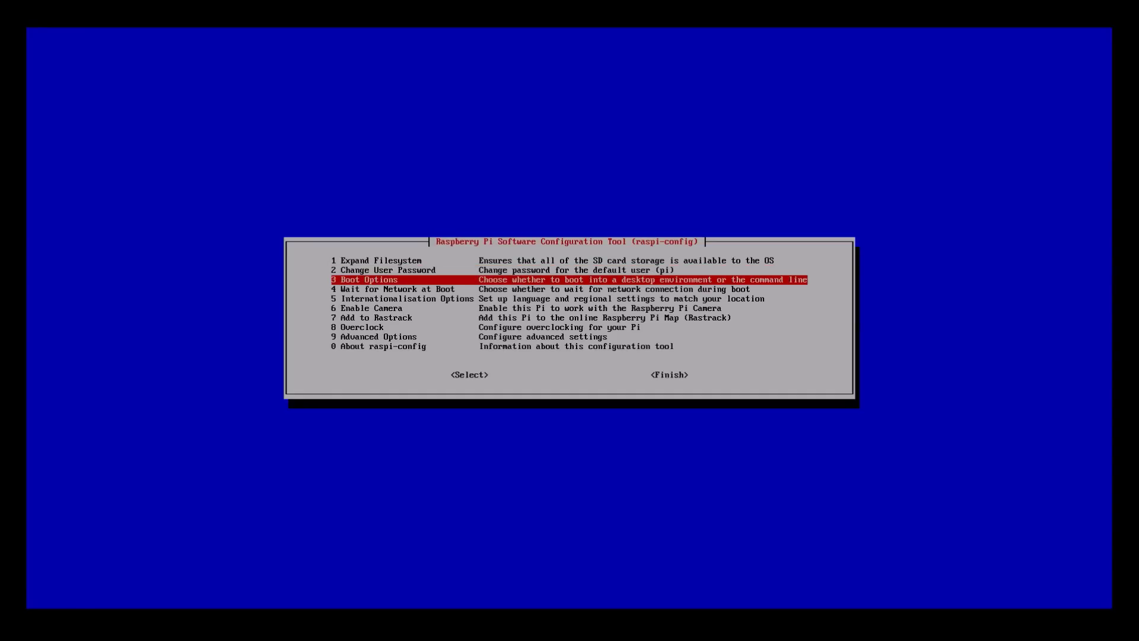
{"action": "key", "text": "Down"}
{"action": "key", "text": "Down"}
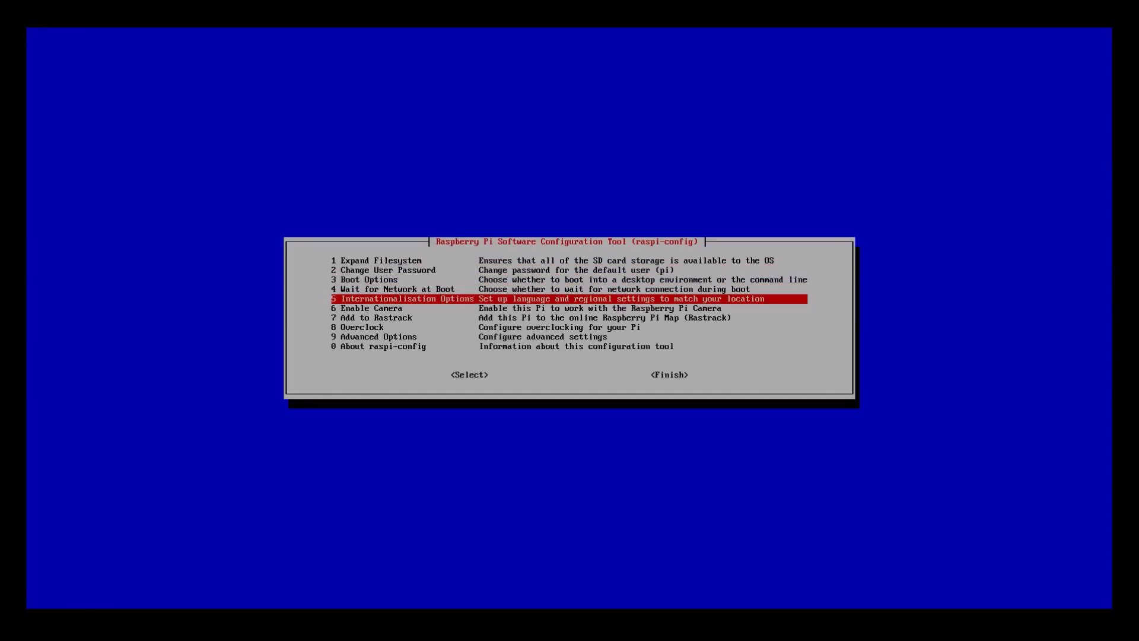
{"action": "key", "text": "Down"}
{"action": "key", "text": "Down"}
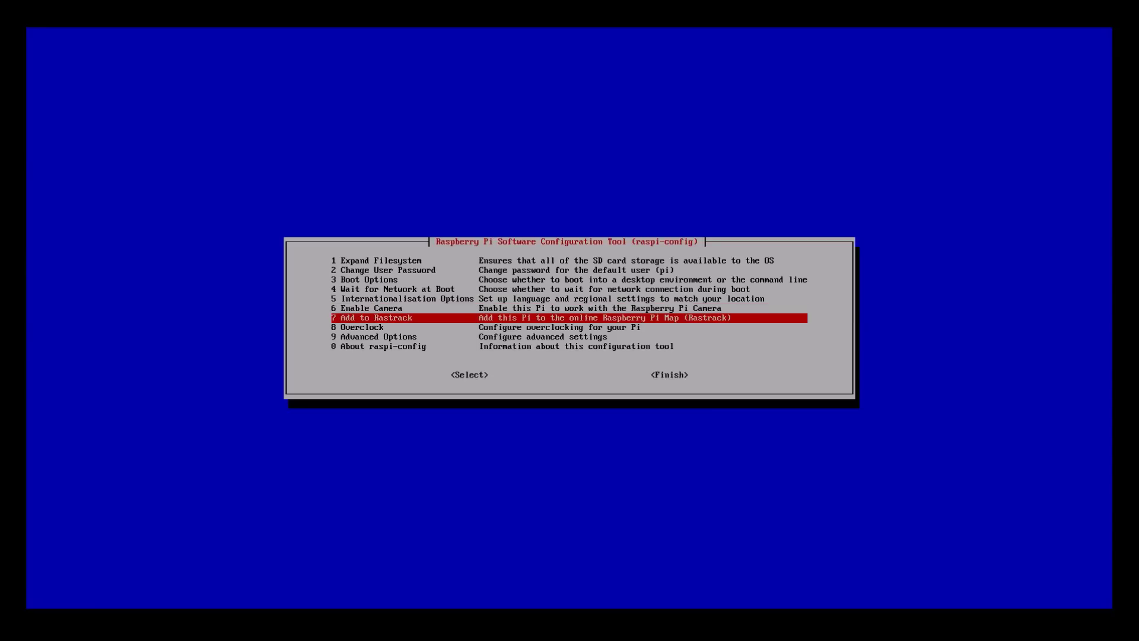
{"action": "key", "text": "Down"}
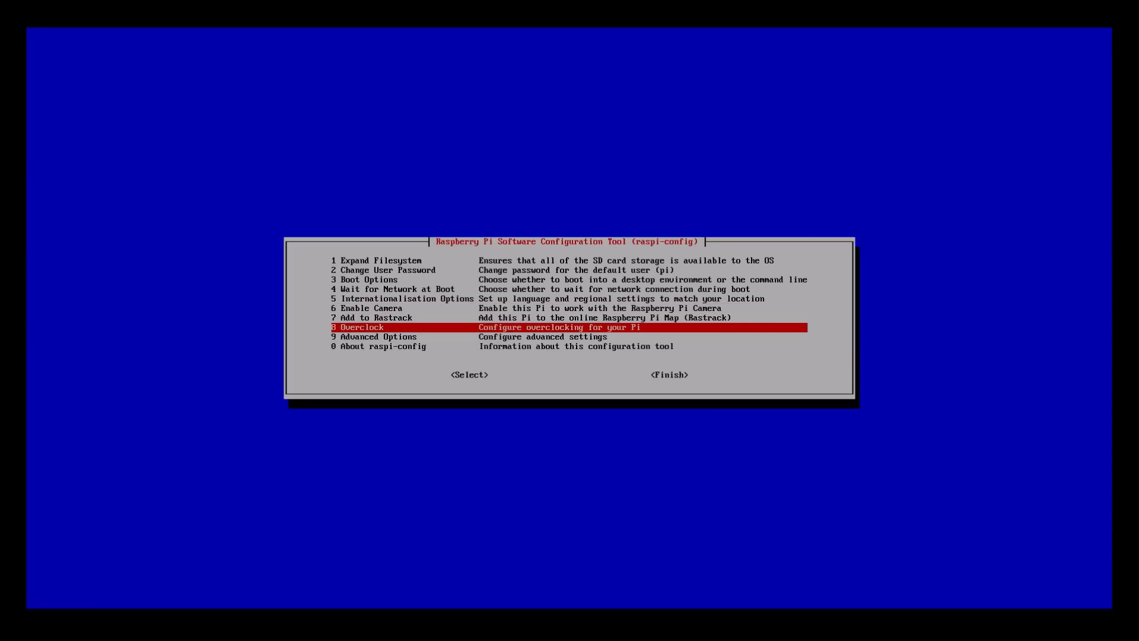
{"action": "key", "text": "Down"}
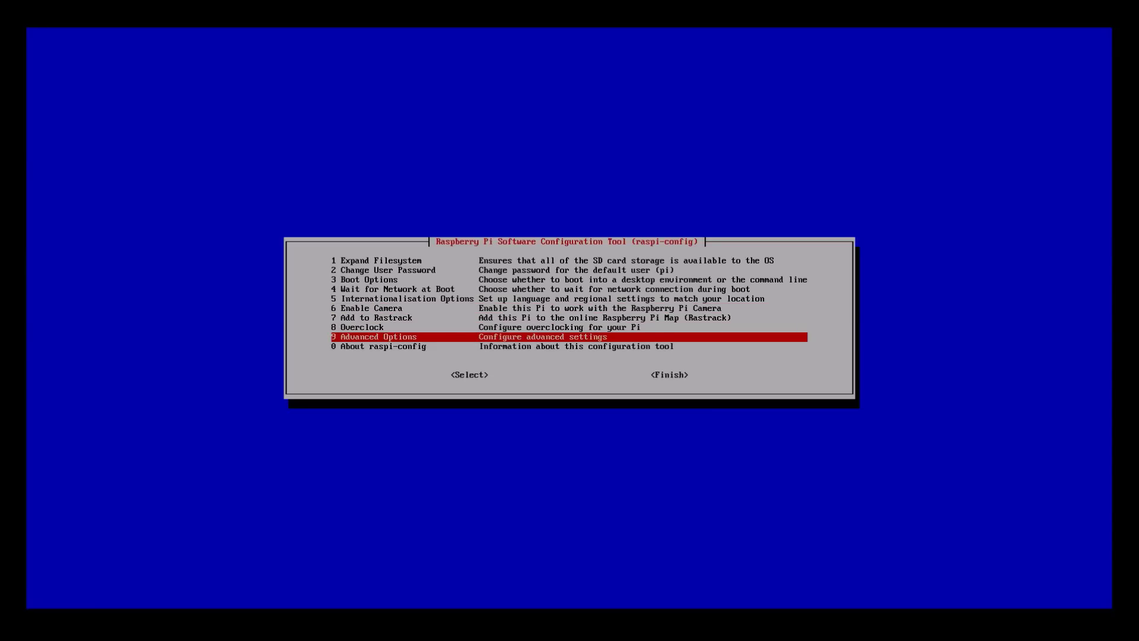
{"action": "key", "text": "Return"}
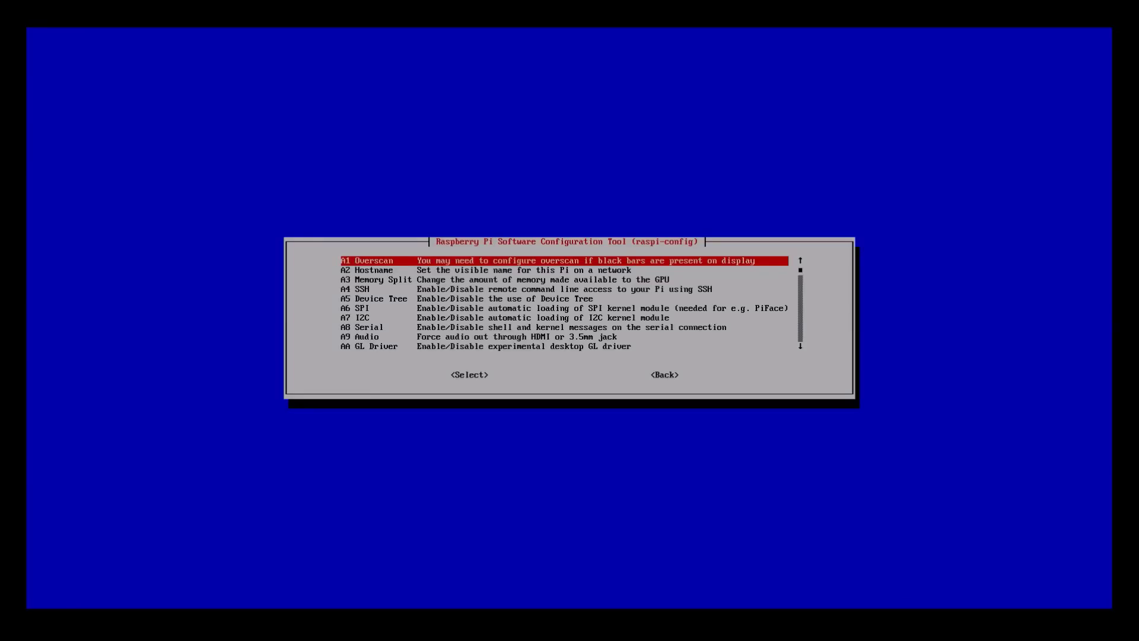
Step: Disable overscan in the advanced options
{"action": "key", "text": "Return"}
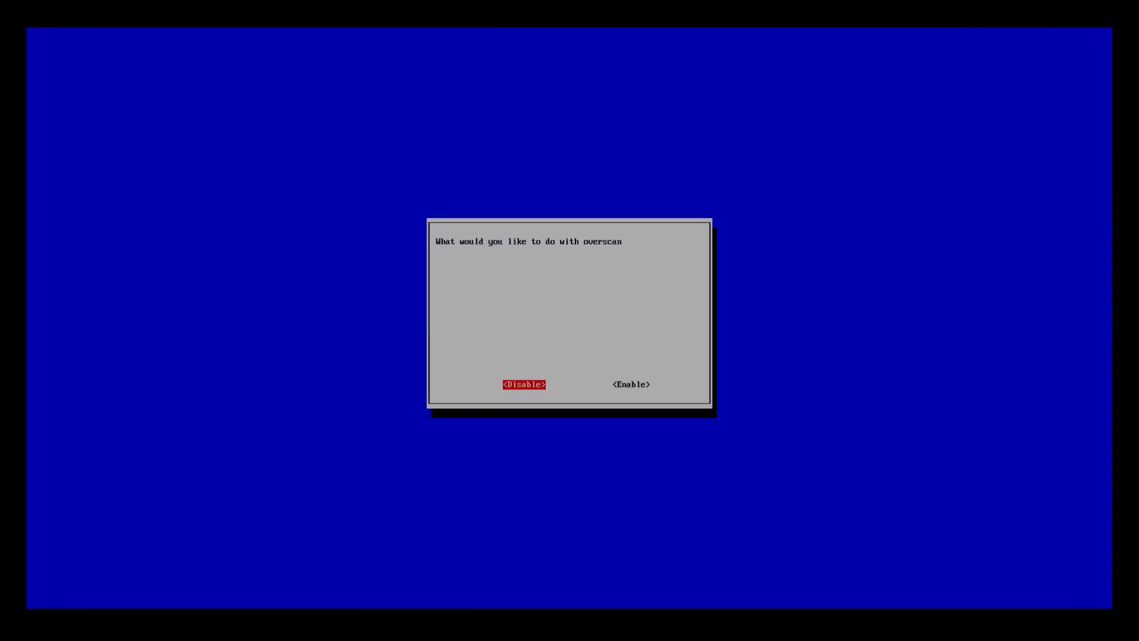
{"action": "key", "text": "Right"}
{"action": "key", "text": "Left"}
{"action": "key", "text": "Return"}
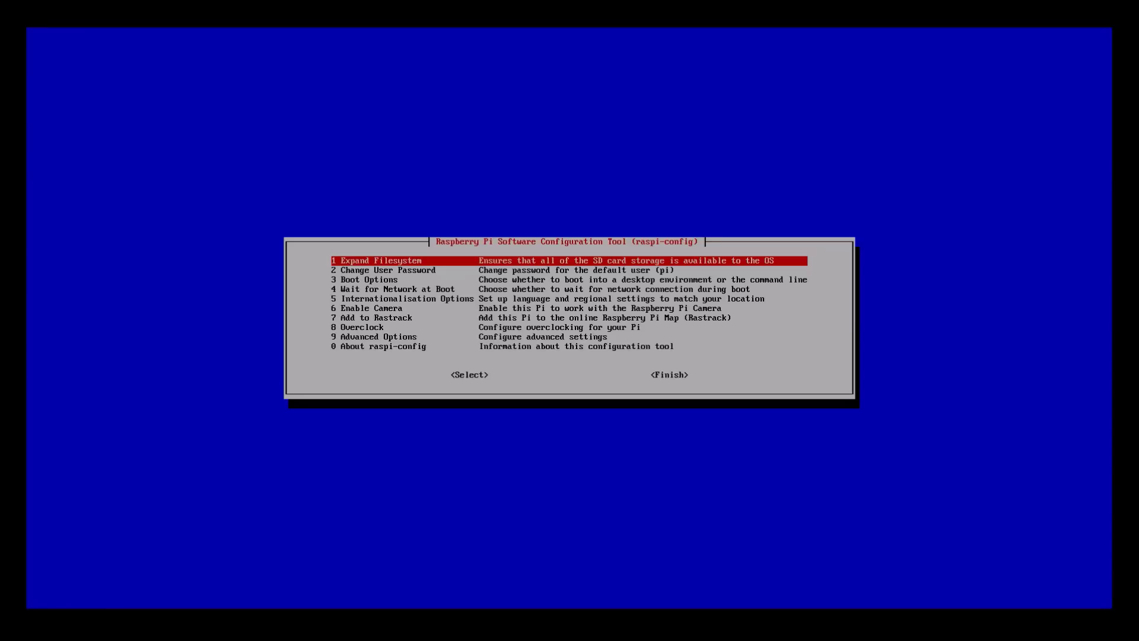
Step: Reopen Advanced Options in raspi-config and go to the Memory Split setting
{"action": "key", "text": "Down"}
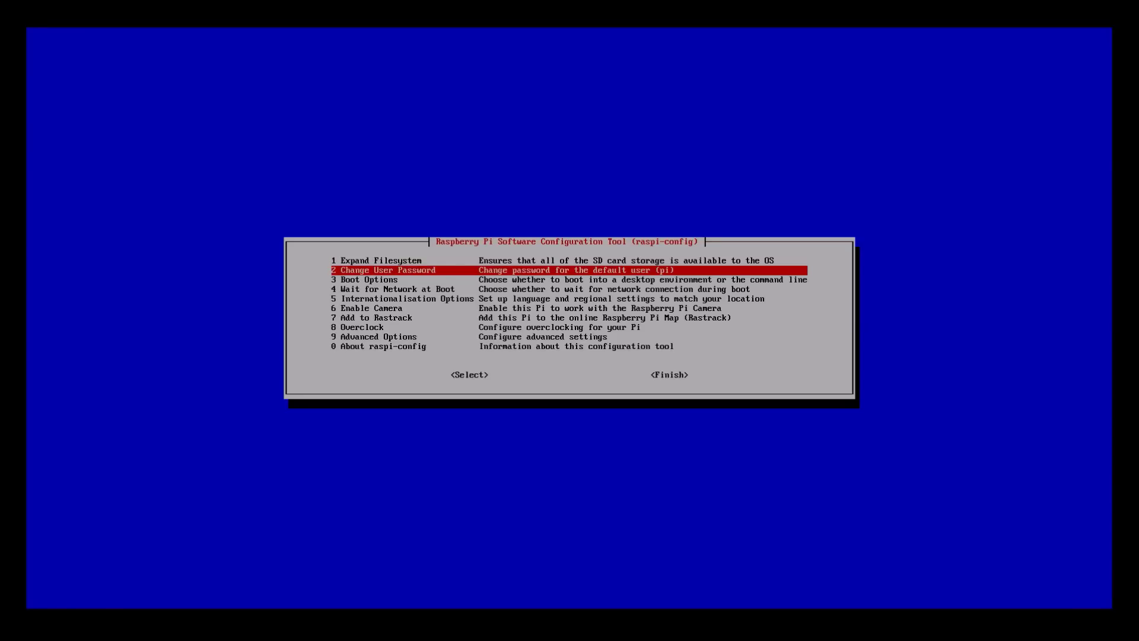
{"action": "key", "text": "Down"}
{"action": "key", "text": "Down"}
{"action": "key", "text": "Down"}
{"action": "key", "text": "Down"}
{"action": "key", "text": "Down"}
{"action": "key", "text": "Down"}
{"action": "key", "text": "Down"}
{"action": "key", "text": "Return"}
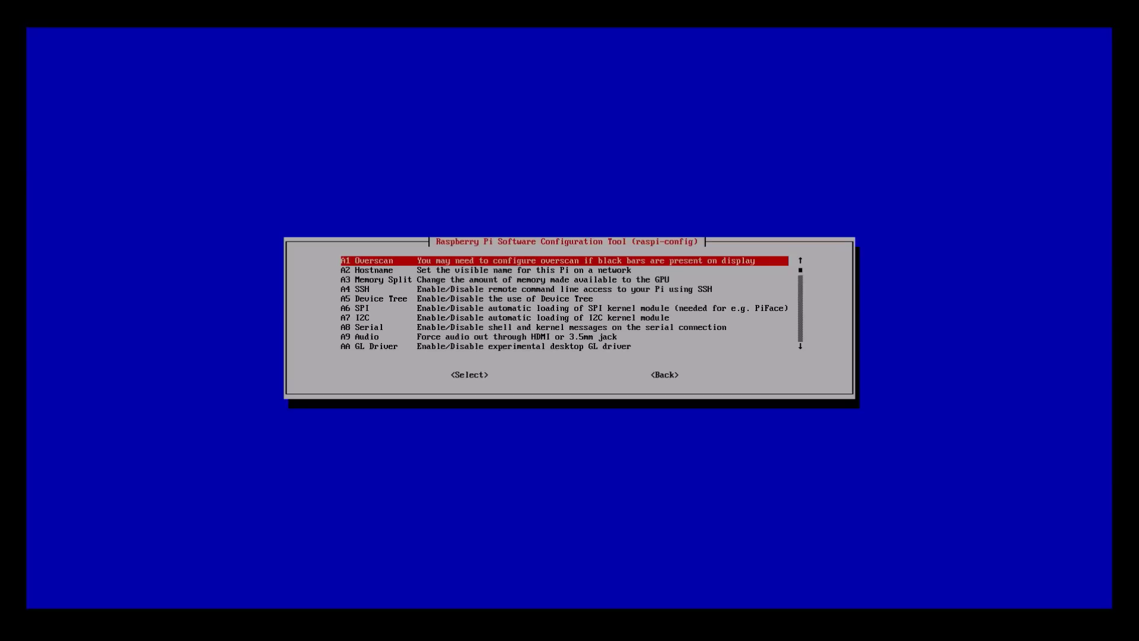
{"action": "key", "text": "Down"}
{"action": "key", "text": "Down"}
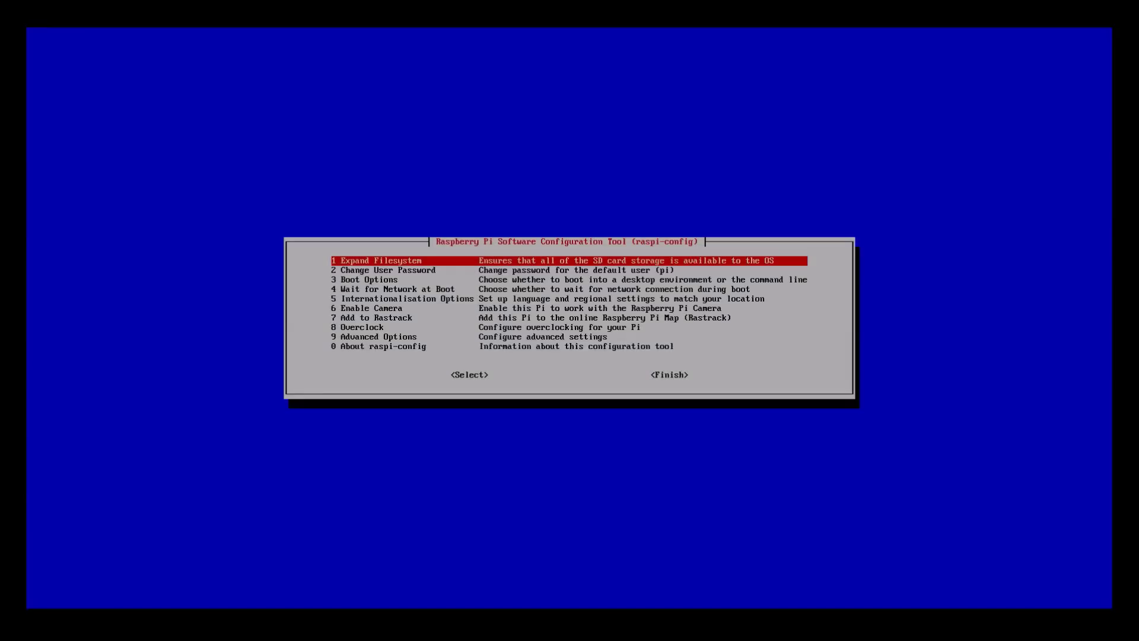
Step: Finish the raspi-config session and return to the EmulationStation system carousel
{"action": "key", "text": "Down"}
{"action": "key", "text": "Down"}
{"action": "key", "text": "Down"}
{"action": "key", "text": "Down"}
{"action": "key", "text": "Down"}
{"action": "key", "text": "Down"}
{"action": "key", "text": "Down"}
{"action": "key", "text": "Down"}
{"action": "key", "text": "Down"}
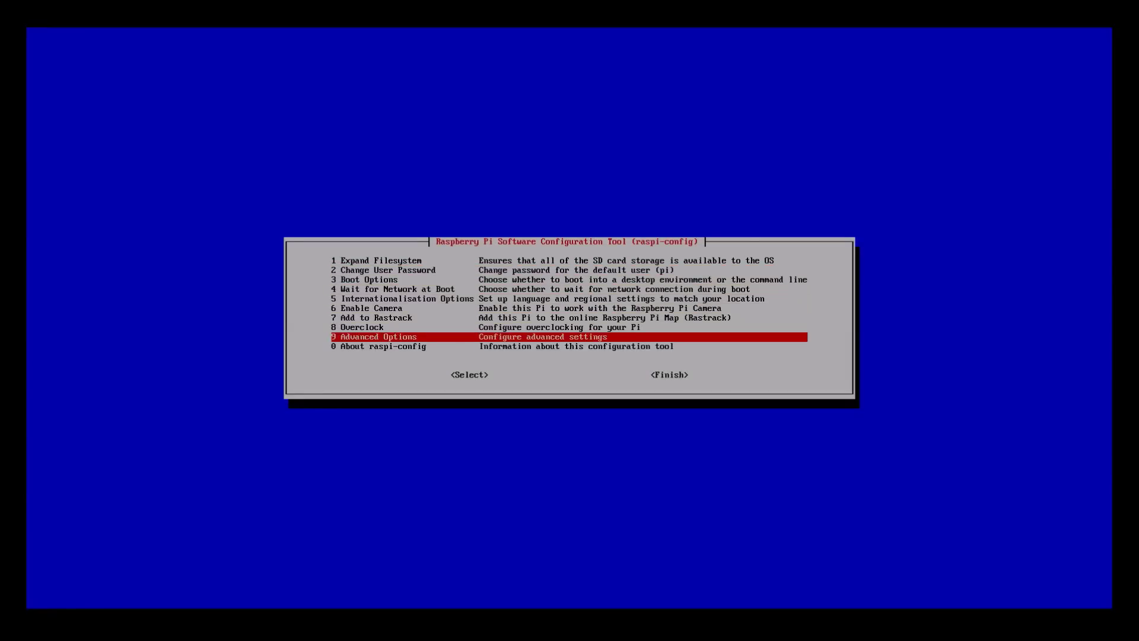
{"action": "key", "text": "Tab"}
{"action": "key", "text": "Tab"}
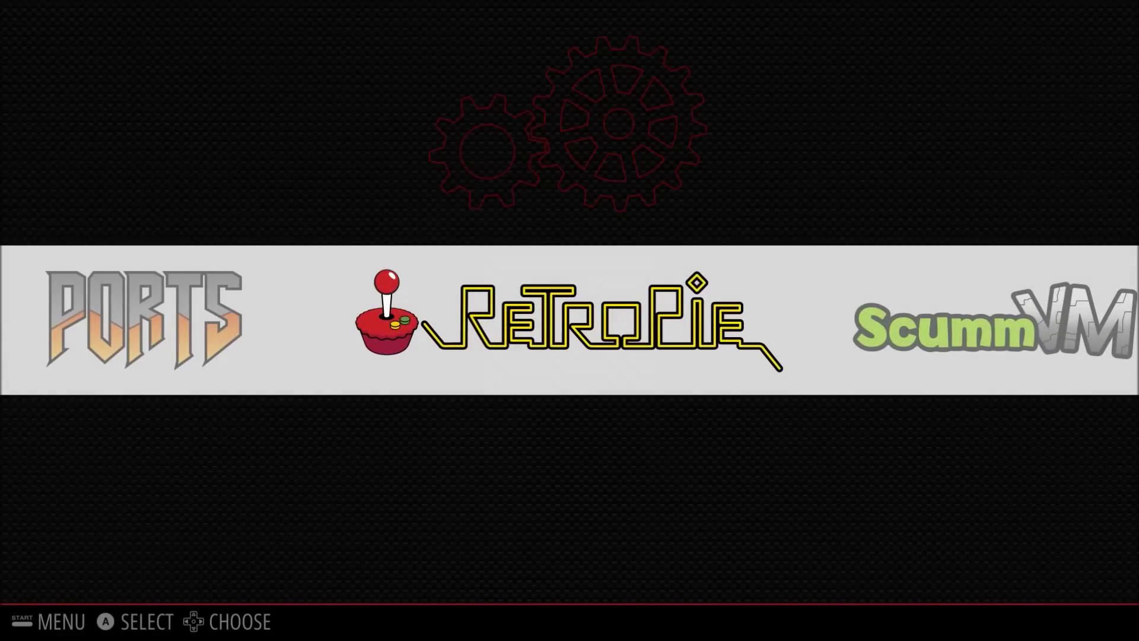
Step: Open the RetroPie configuration list and launch RetroPie-Setup
{"action": "key", "text": "Return"}
{"action": "key", "text": "Down"}
{"action": "key", "text": "Down"}
{"action": "key", "text": "Down"}
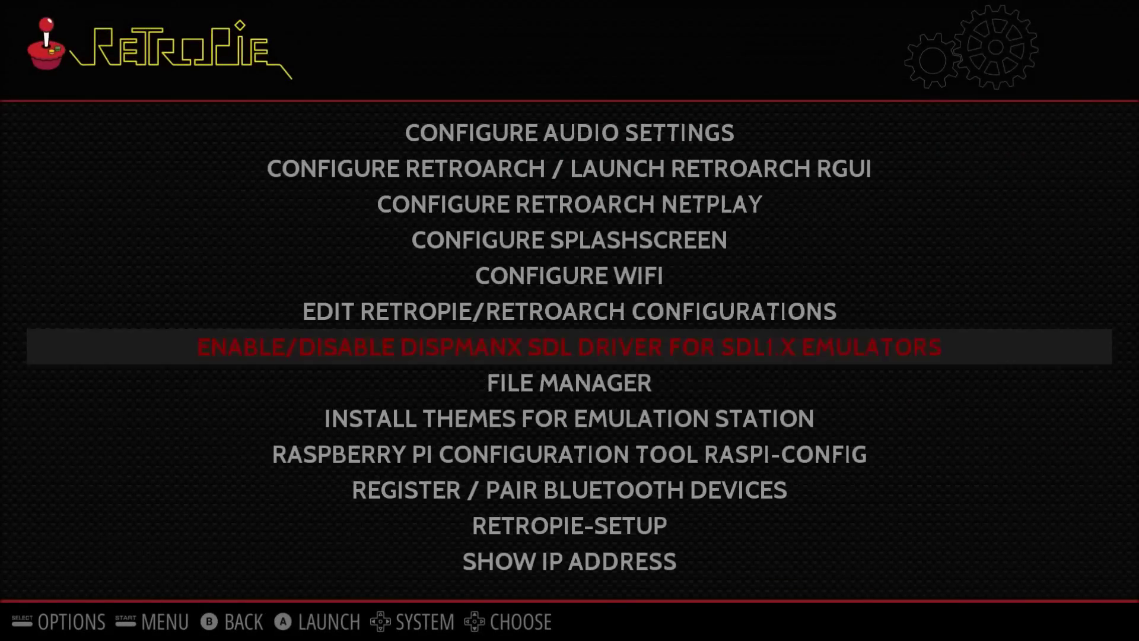
{"action": "key", "text": "Down"}
{"action": "key", "text": "Down"}
{"action": "key", "text": "Down"}
{"action": "key", "text": "Down"}
{"action": "key", "text": "Down"}
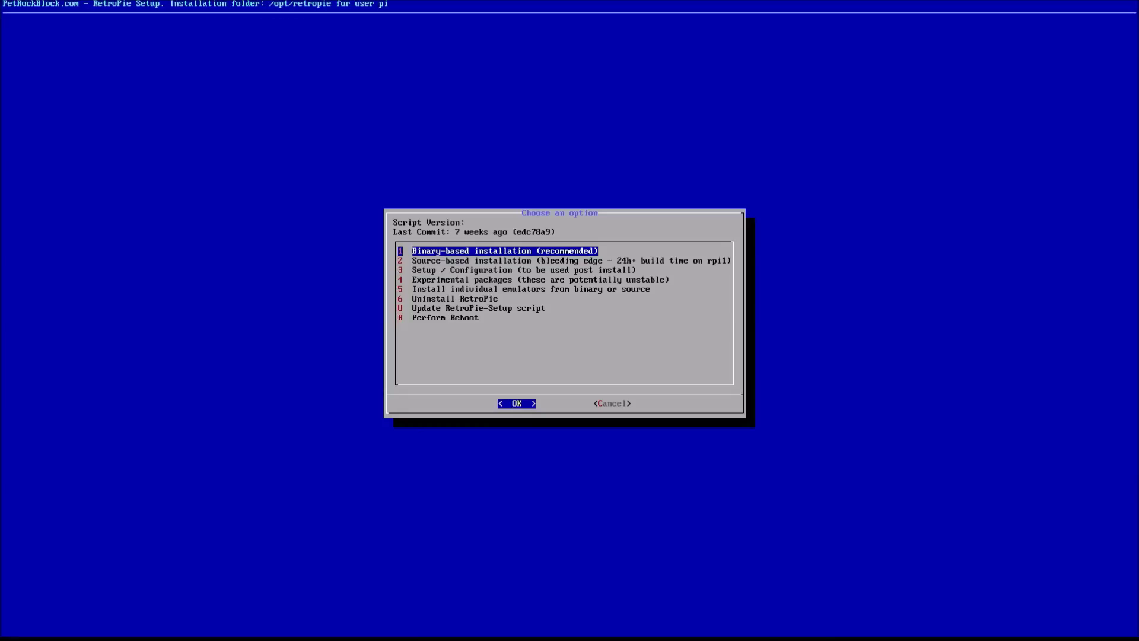
Step: Open Setup / Configuration in the RetroPie-Setup script
{"action": "key", "text": "Down"}
{"action": "key", "text": "Down"}
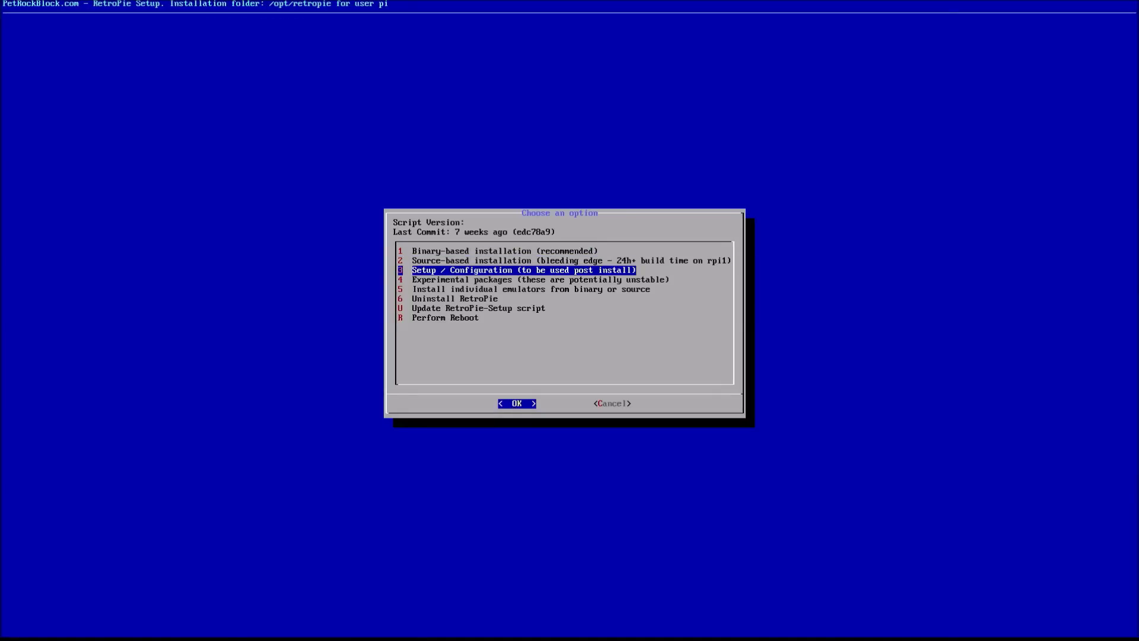
{"action": "key", "text": "Return"}
Step: Look through the Setup / Configuration task list down to the Xbox / Xbox 360 gamepad driver entry
{"action": "key", "text": "Down"}
{"action": "key", "text": "Down"}
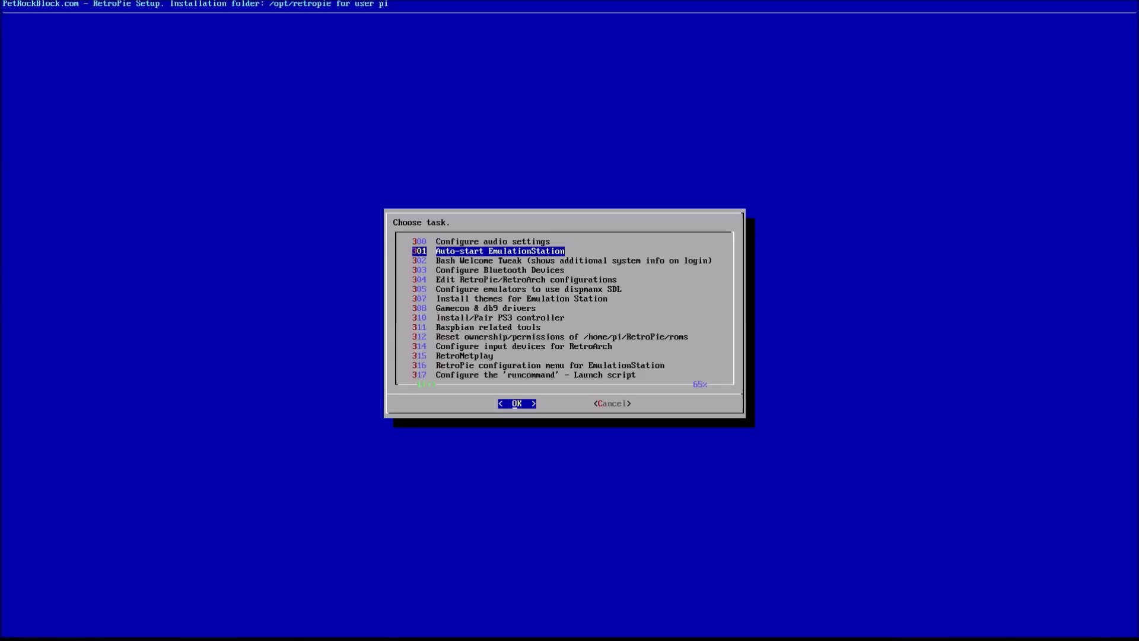
{"action": "key", "text": "Down"}
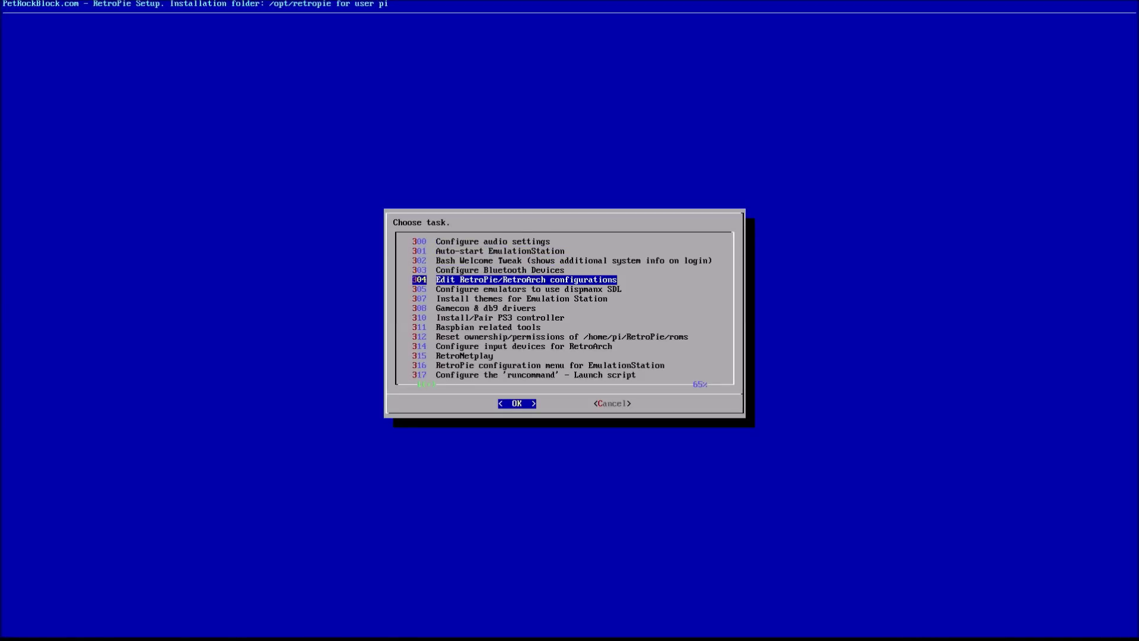
{"action": "key", "text": "Down"}
{"action": "key", "text": "Down"}
{"action": "key", "text": "Down"}
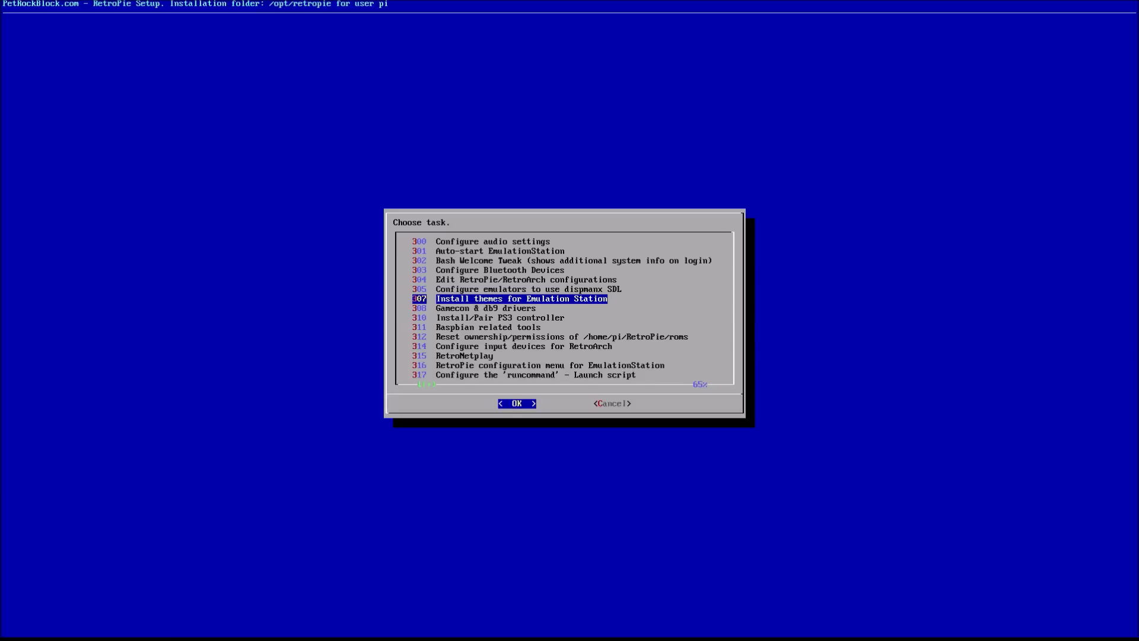
{"action": "key", "text": "Down"}
{"action": "key", "text": "Down"}
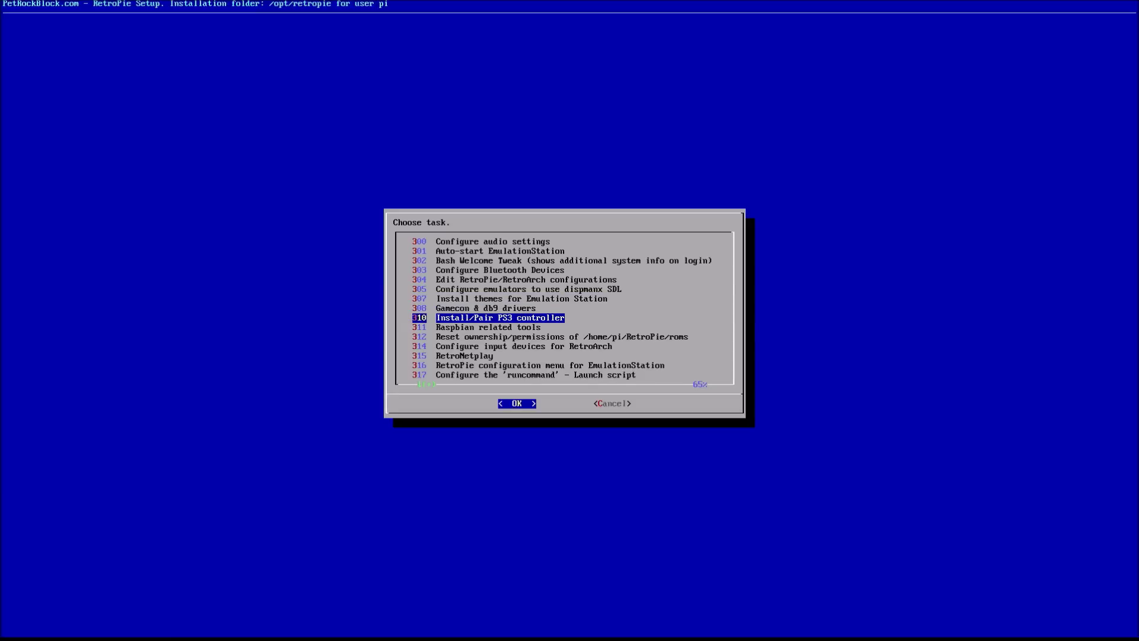
{"action": "key", "text": "Down"}
{"action": "key", "text": "Down"}
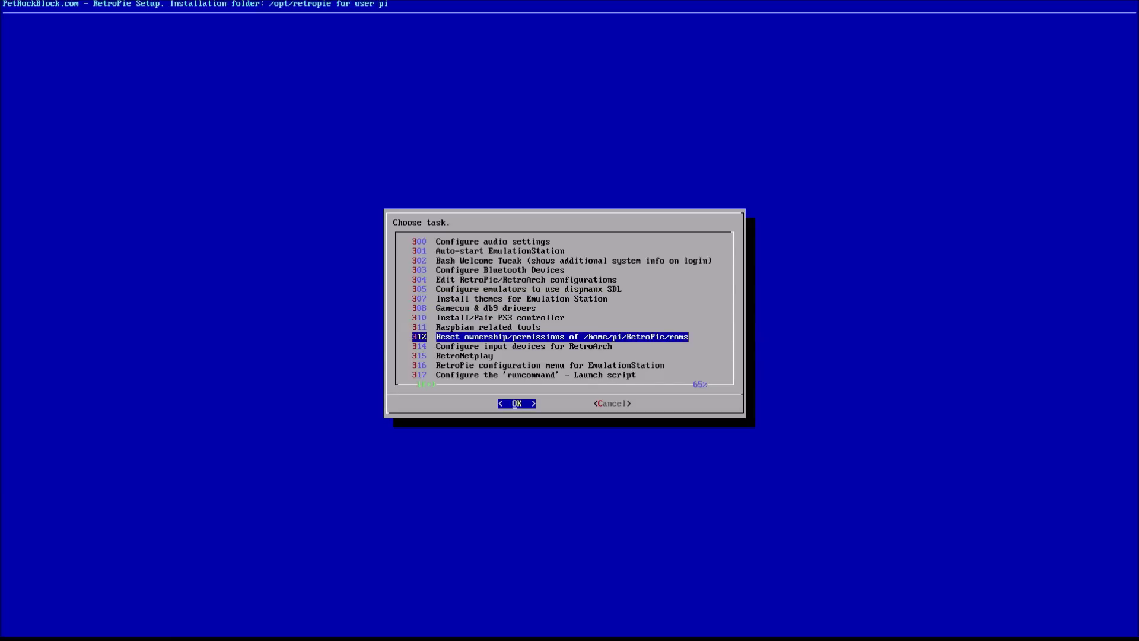
{"action": "key", "text": "Down"}
{"action": "key", "text": "Down"}
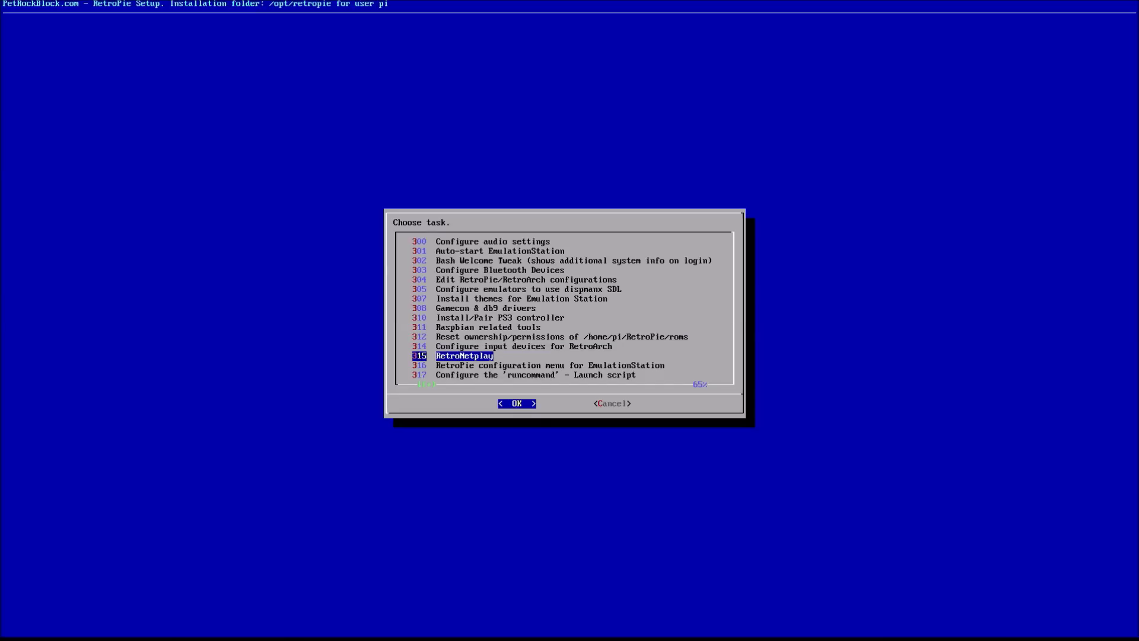
{"action": "key", "text": "Down"}
{"action": "key", "text": "Down"}
{"action": "key", "text": "Down"}
{"action": "key", "text": "Down"}
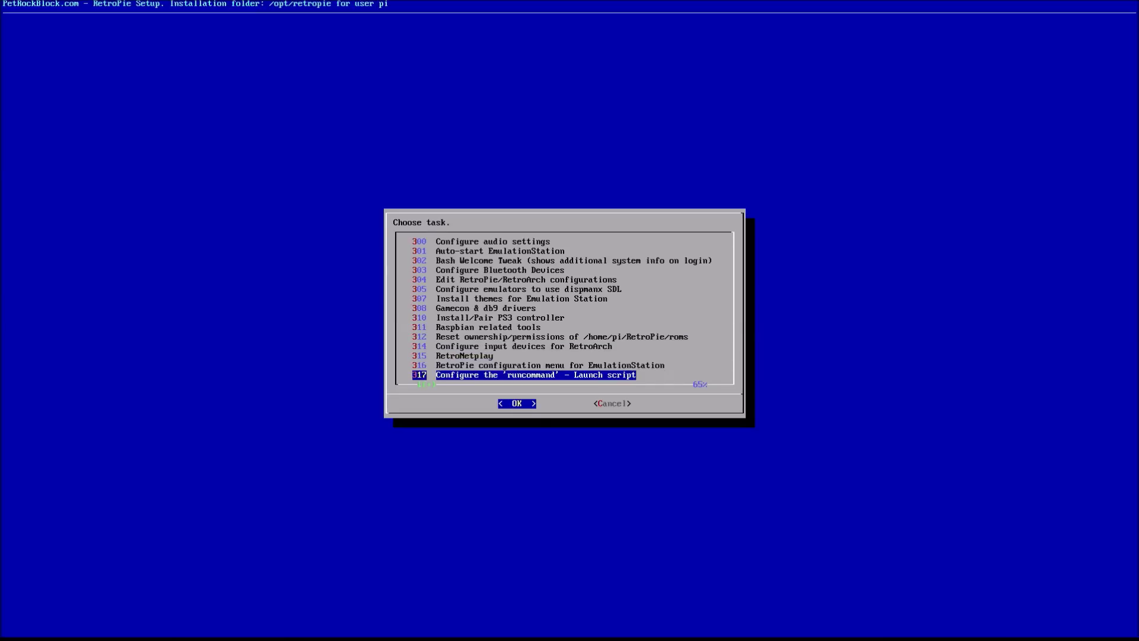
{"action": "key", "text": "Down"}
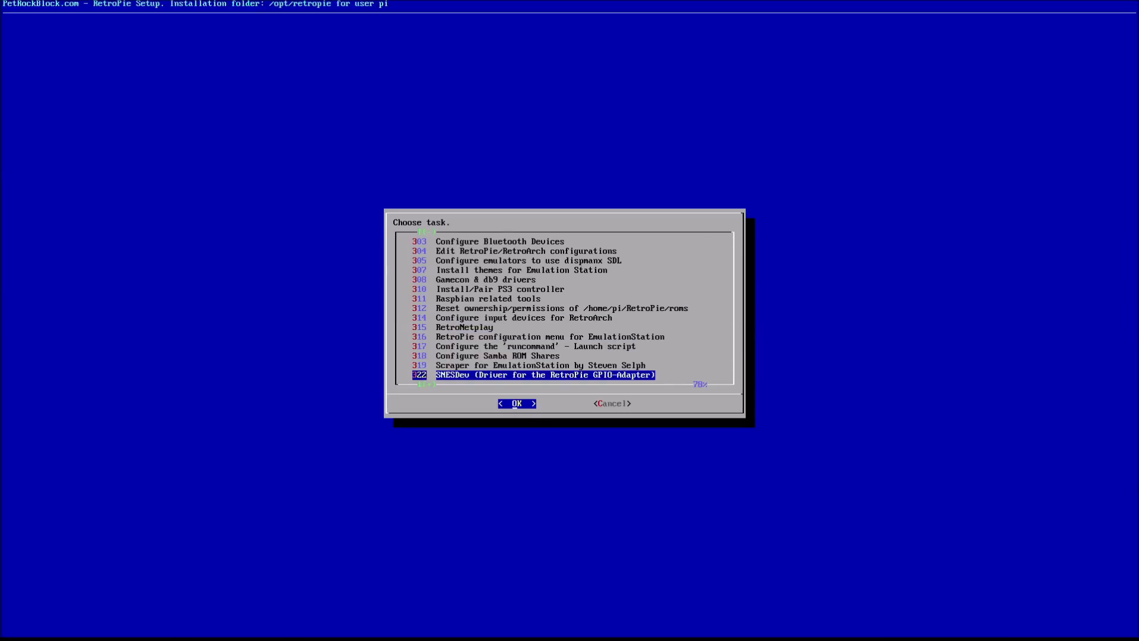
{"action": "key", "text": "Down"}
{"action": "key", "text": "Down"}
{"action": "key", "text": "Down"}
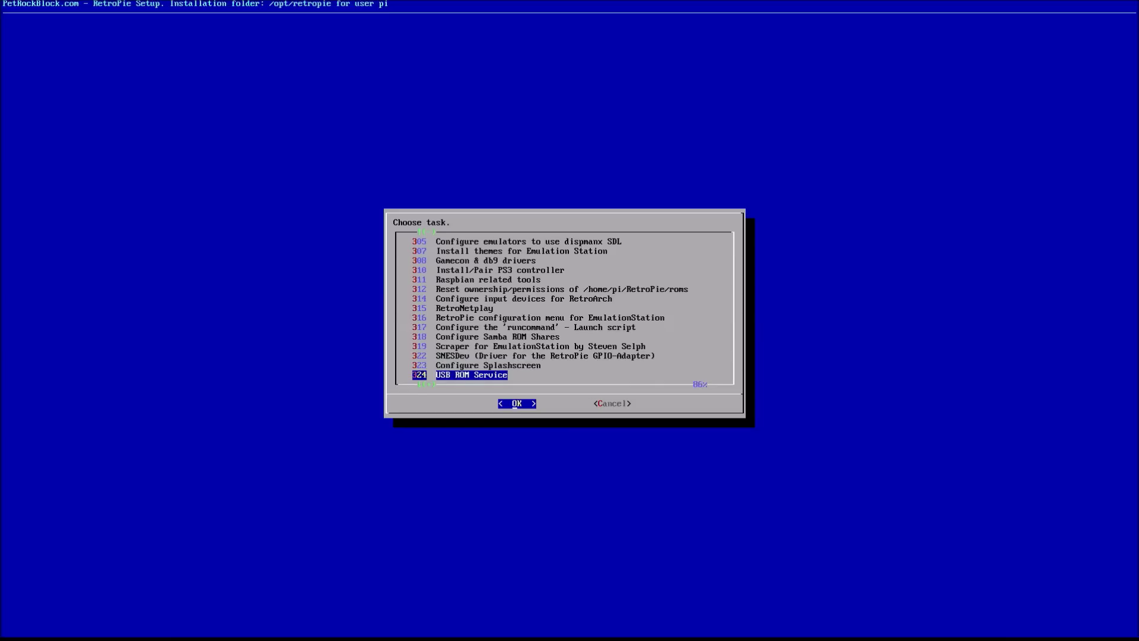
{"action": "key", "text": "Down"}
{"action": "key", "text": "Down"}
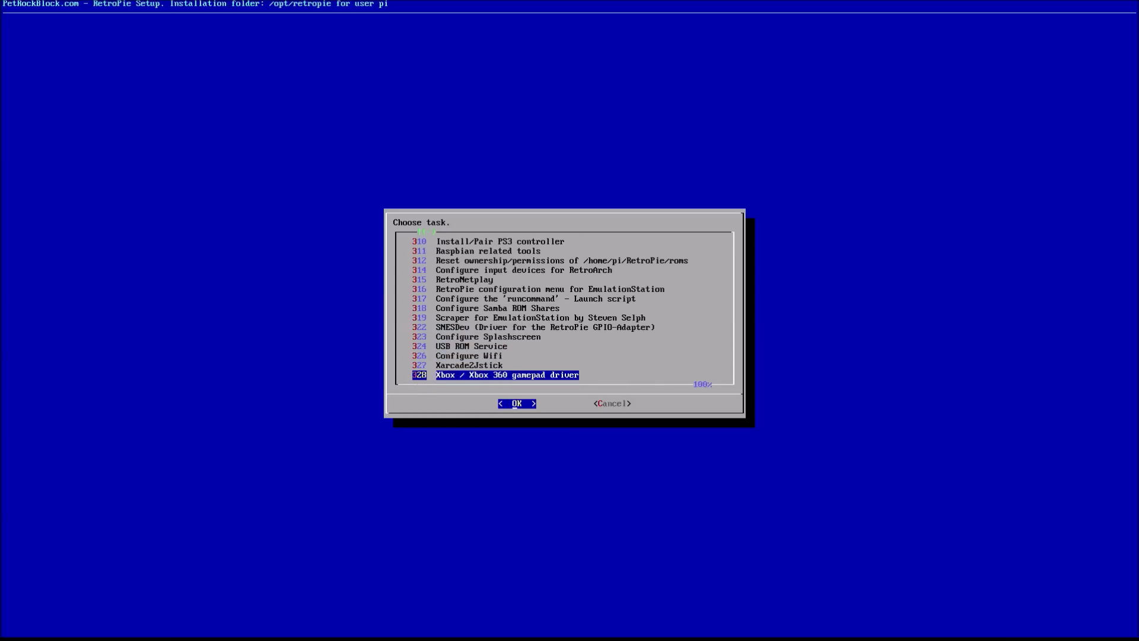
Step: Enable xboxdrv in the Xbox / Xbox 360 gamepad driver options and return to the task list
{"action": "key", "text": "Return"}
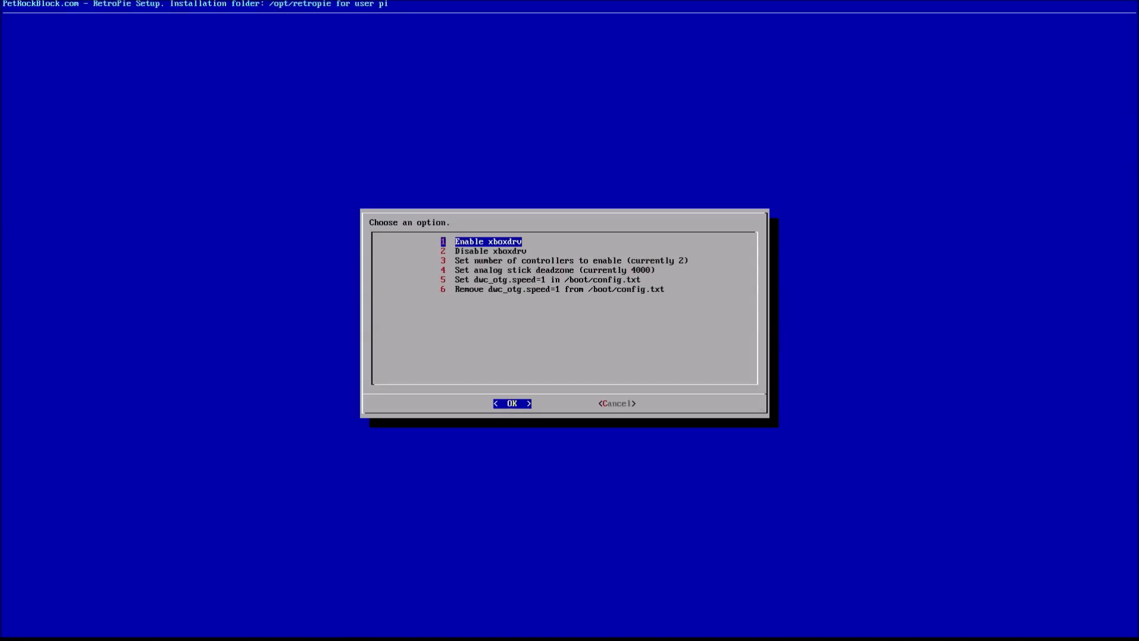
{"action": "key", "text": "Return"}
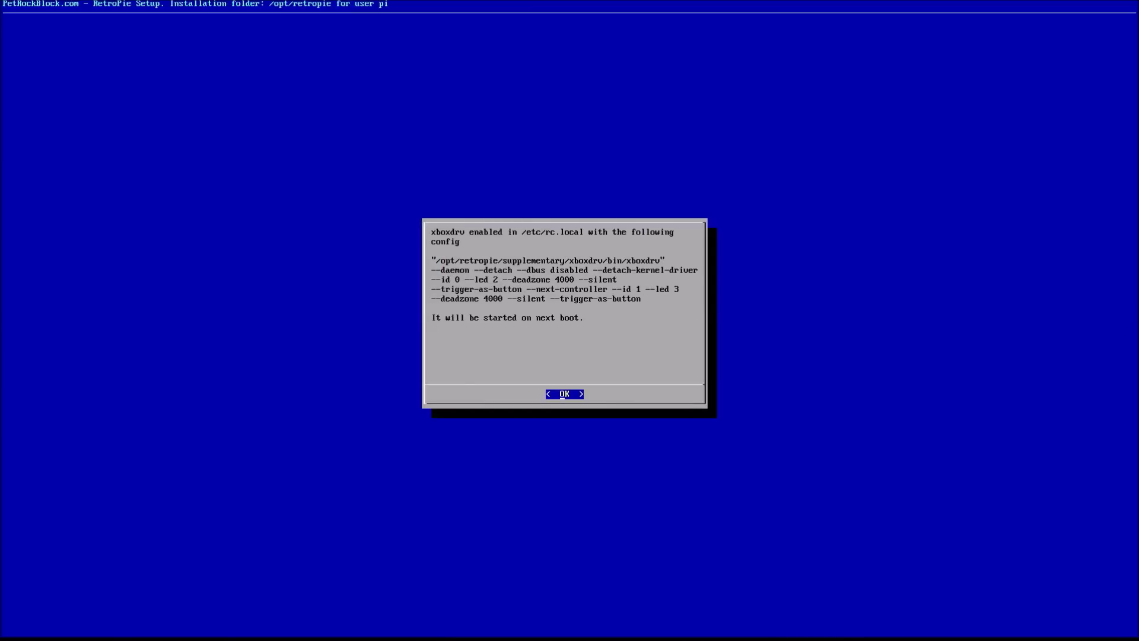
{"action": "key", "text": "Return"}
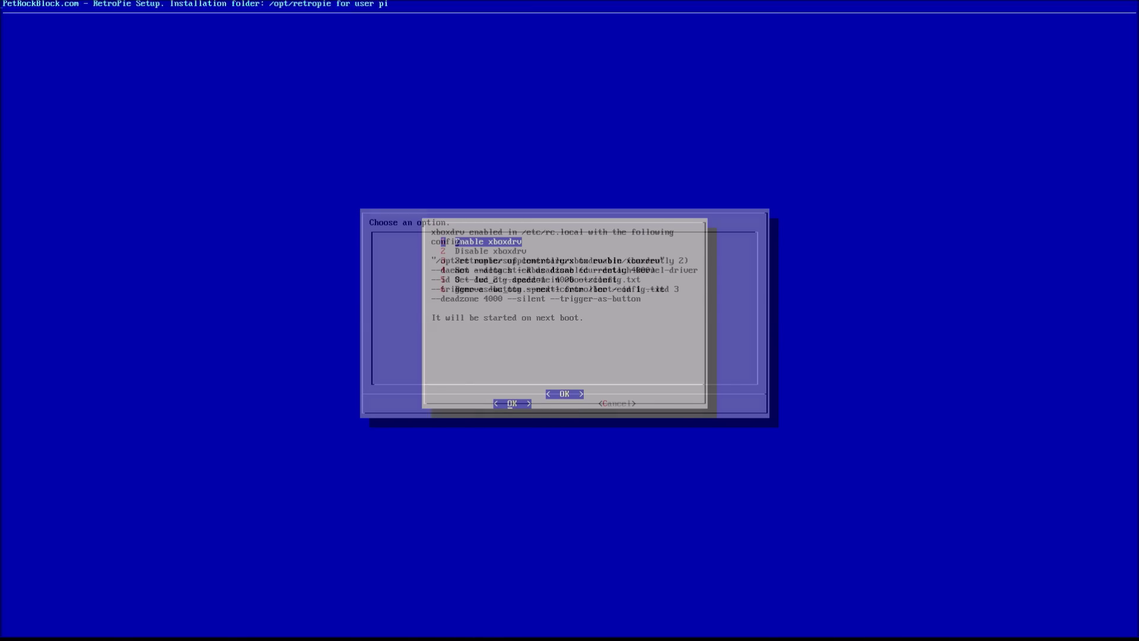
{"action": "key", "text": "Right"}
{"action": "key", "text": "Return"}
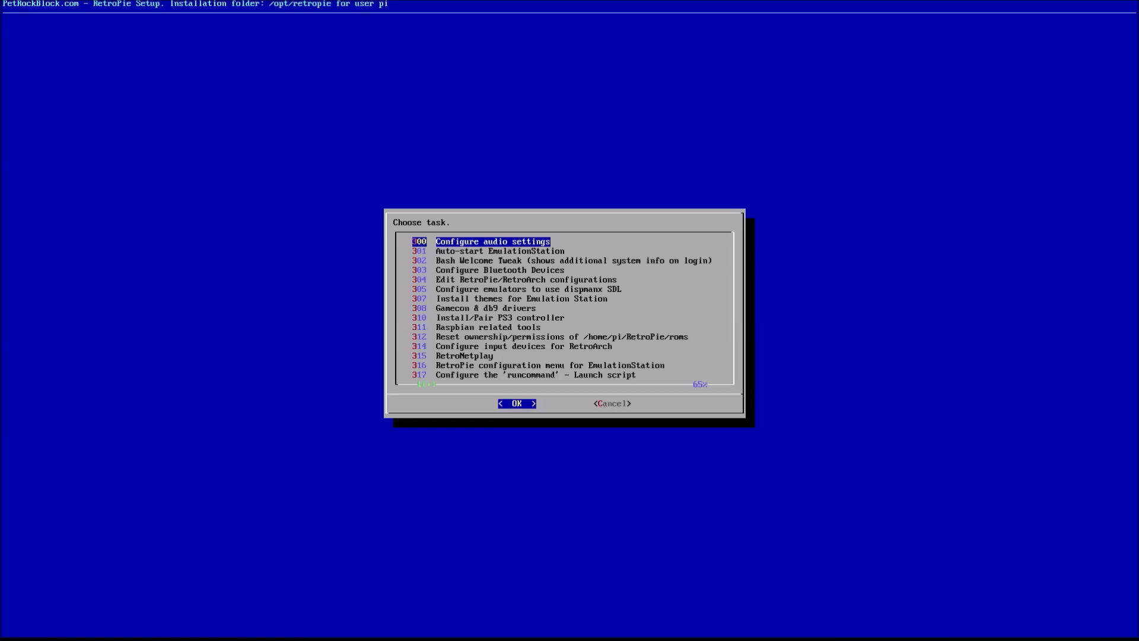
Step: Leave the task list and perform a reboot from the main RetroPie-Setup options
{"action": "key", "text": "Right"}
{"action": "key", "text": "Return"}
{"action": "key", "text": "Right"}
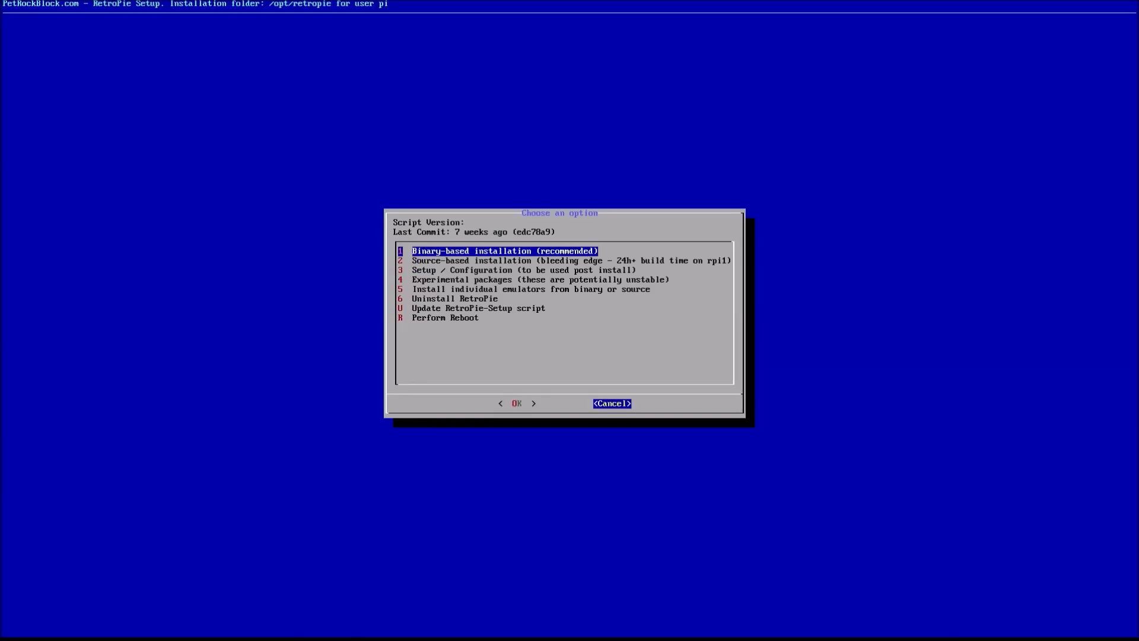
{"action": "key", "text": "Left"}
{"action": "key", "text": "Right"}
{"action": "key", "text": "Left"}
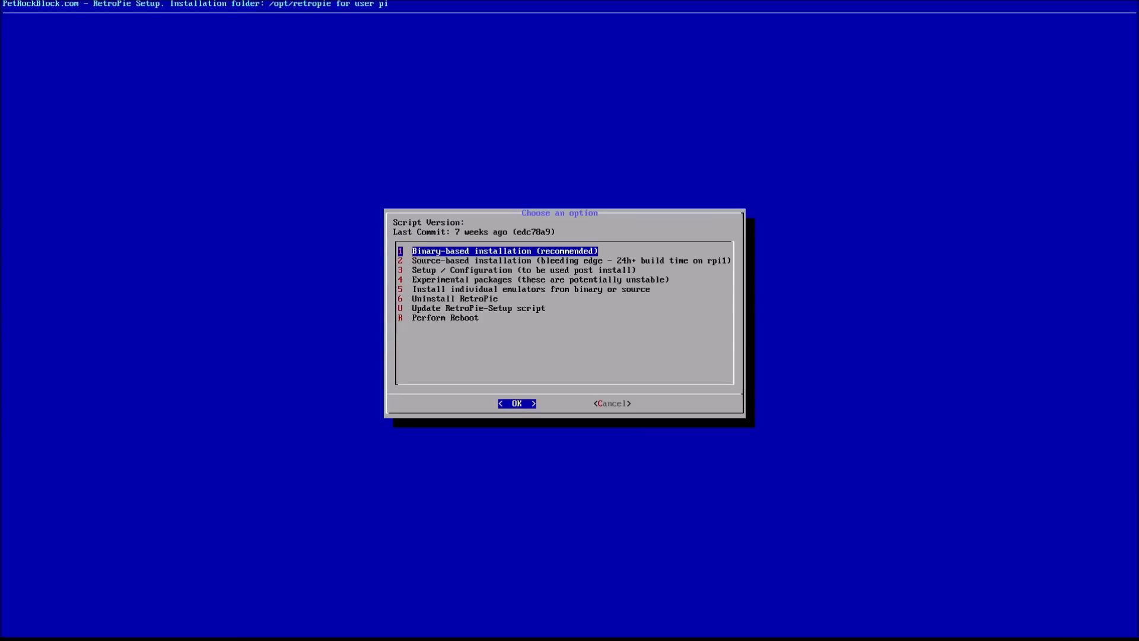
{"action": "key", "text": "Down"}
{"action": "key", "text": "Down"}
{"action": "key", "text": "Down"}
{"action": "key", "text": "Down"}
{"action": "key", "text": "Down"}
{"action": "key", "text": "Down"}
{"action": "key", "text": "Down"}
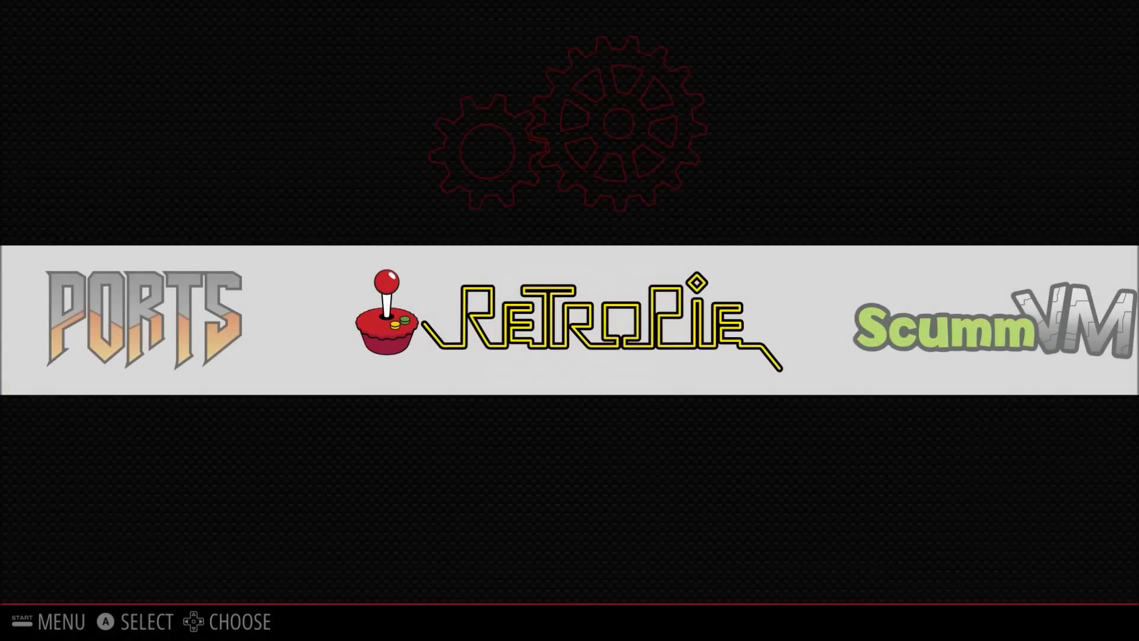
Step: Open Configure Input in EmulationStation's main menu and start configuring gamepad 1
{"action": "key", "text": "Return"}
{"action": "key", "text": "Down"}
{"action": "key", "text": "Down"}
{"action": "key", "text": "Down"}
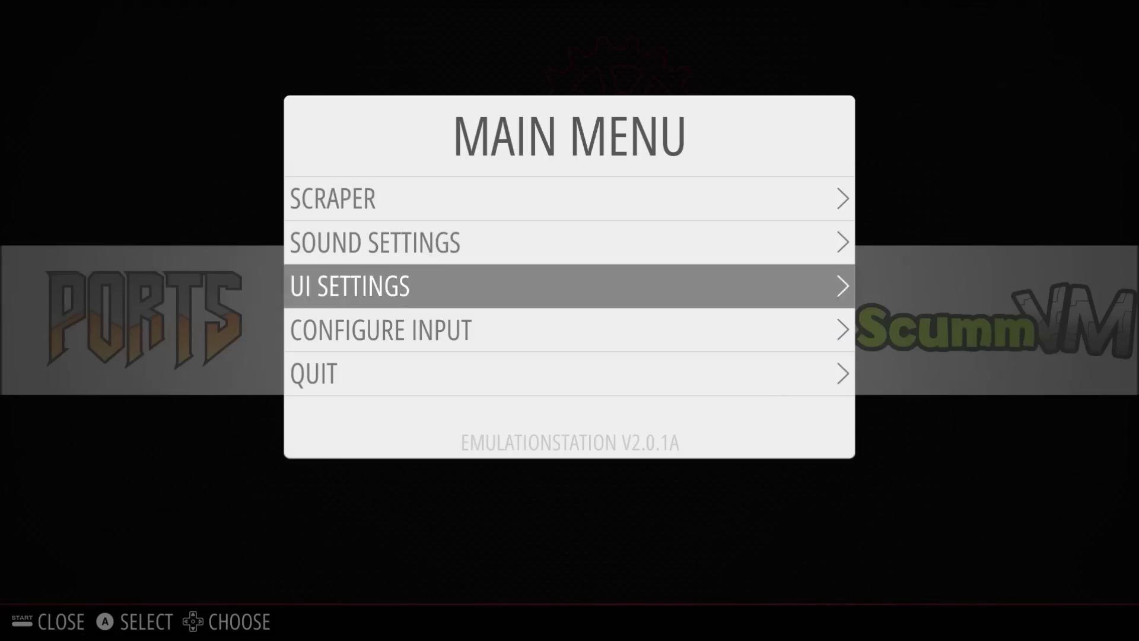
{"action": "key", "text": "Return"}
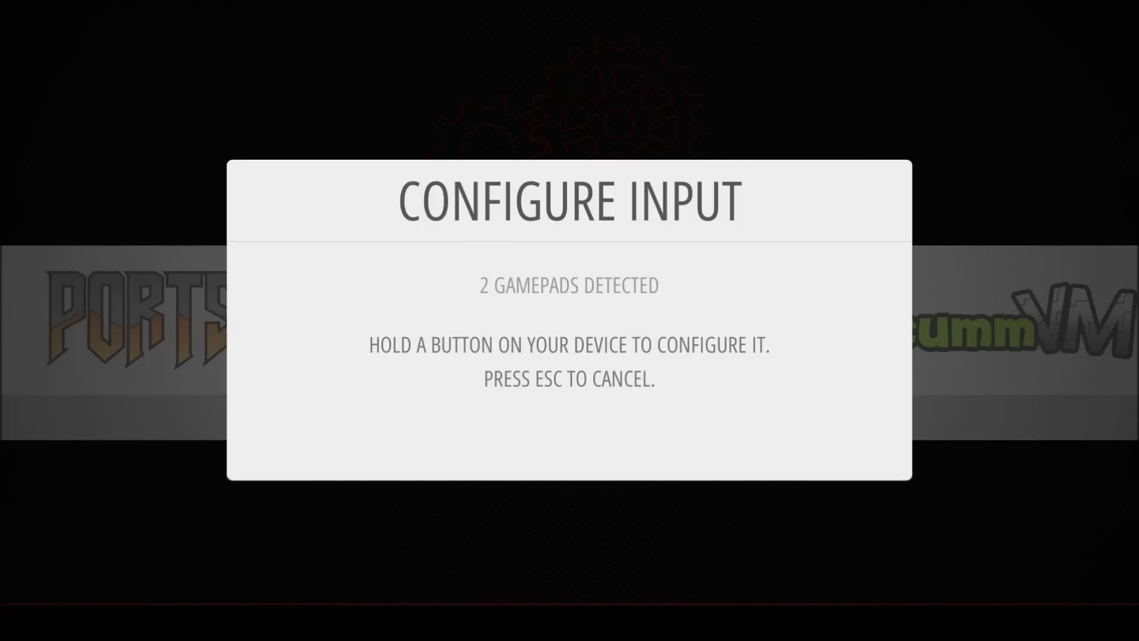
{"action": "key", "text": "Return"}
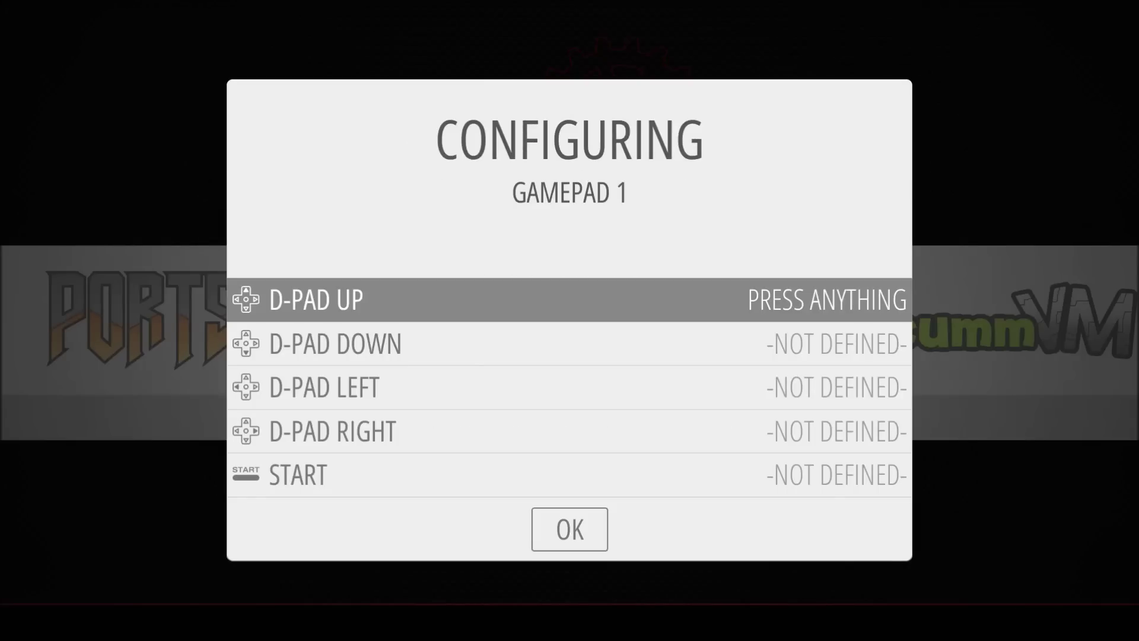
Step: Map gamepad 1's D-pad directions, buttons and both analog sticks, and save the input configuration
{"action": "key", "text": "Up"}
{"action": "key", "text": "Down"}
{"action": "key", "text": "Left"}
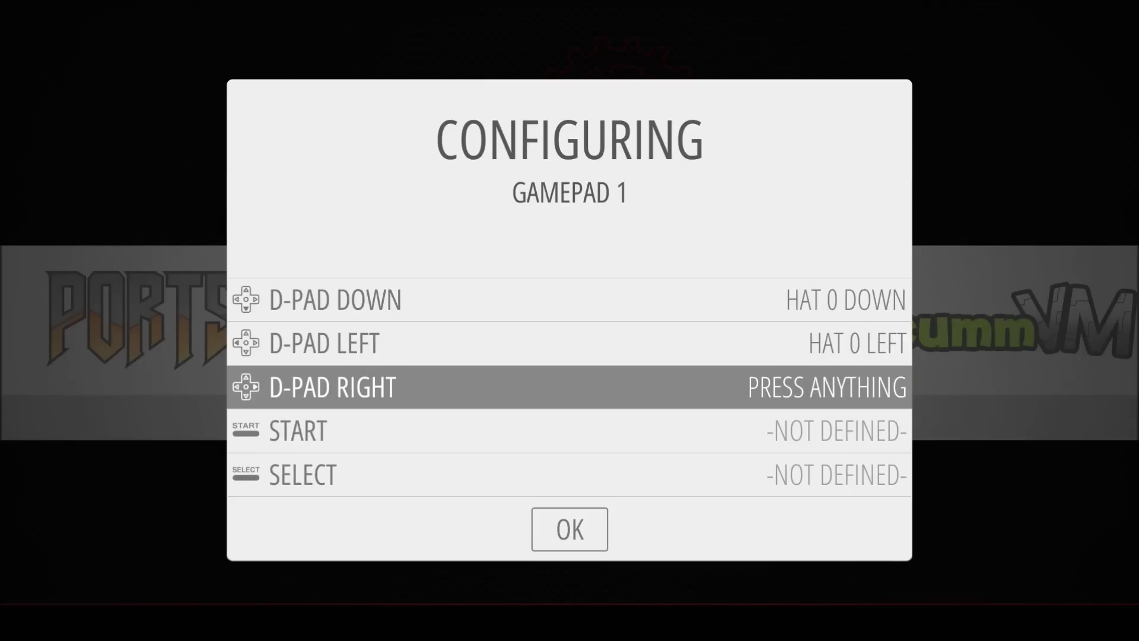
{"action": "key", "text": "Right"}
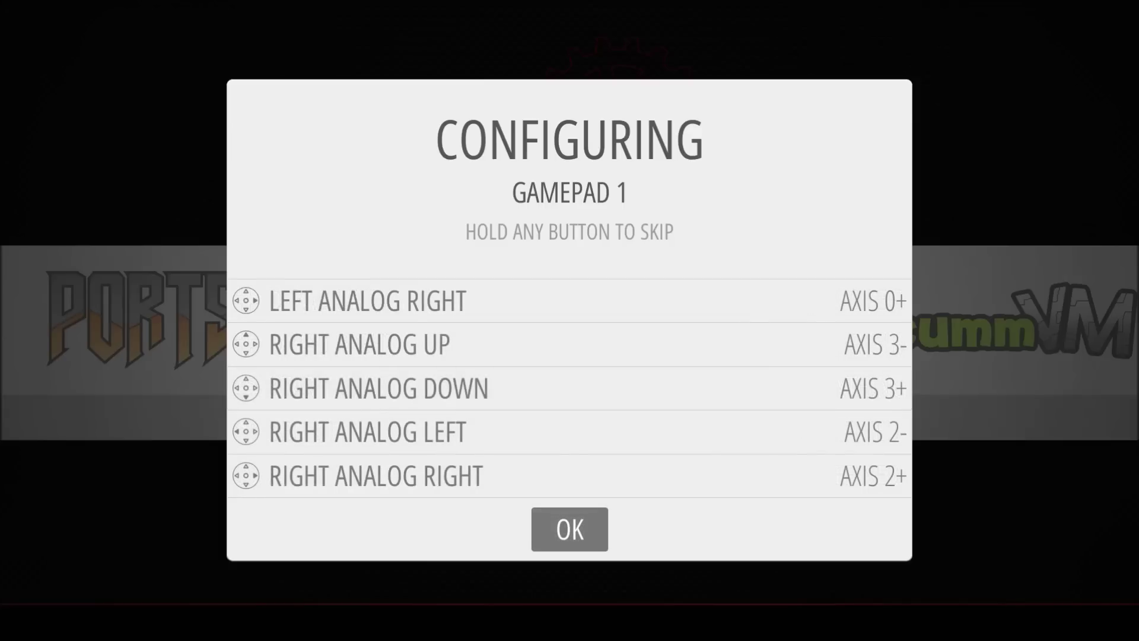
{"action": "key", "text": "Return"}
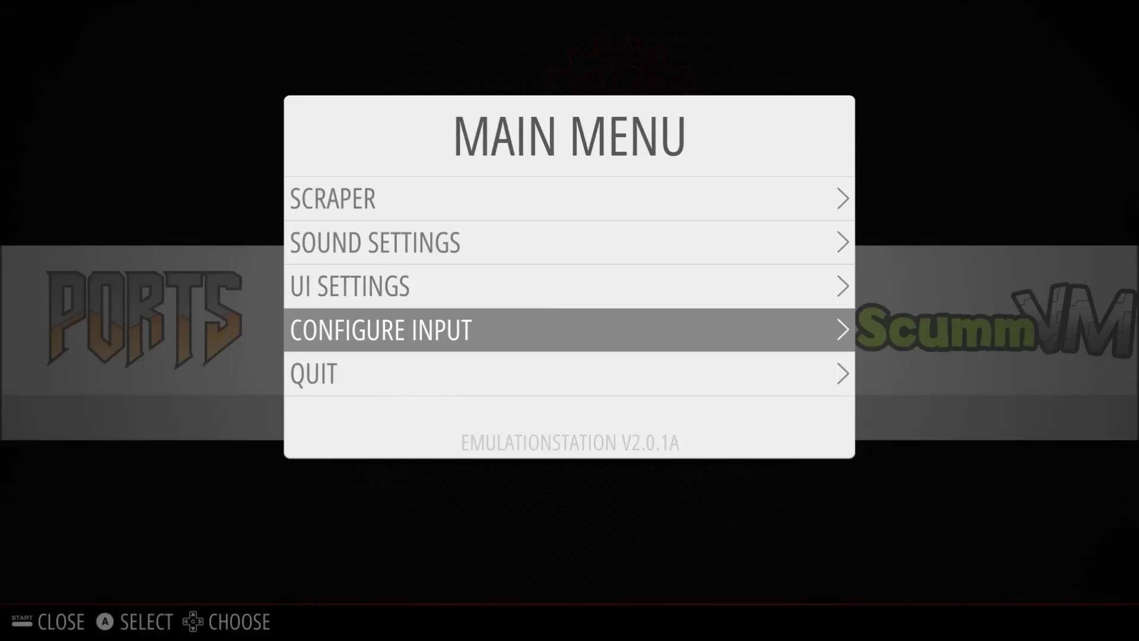
{"action": "key", "text": "Down"}
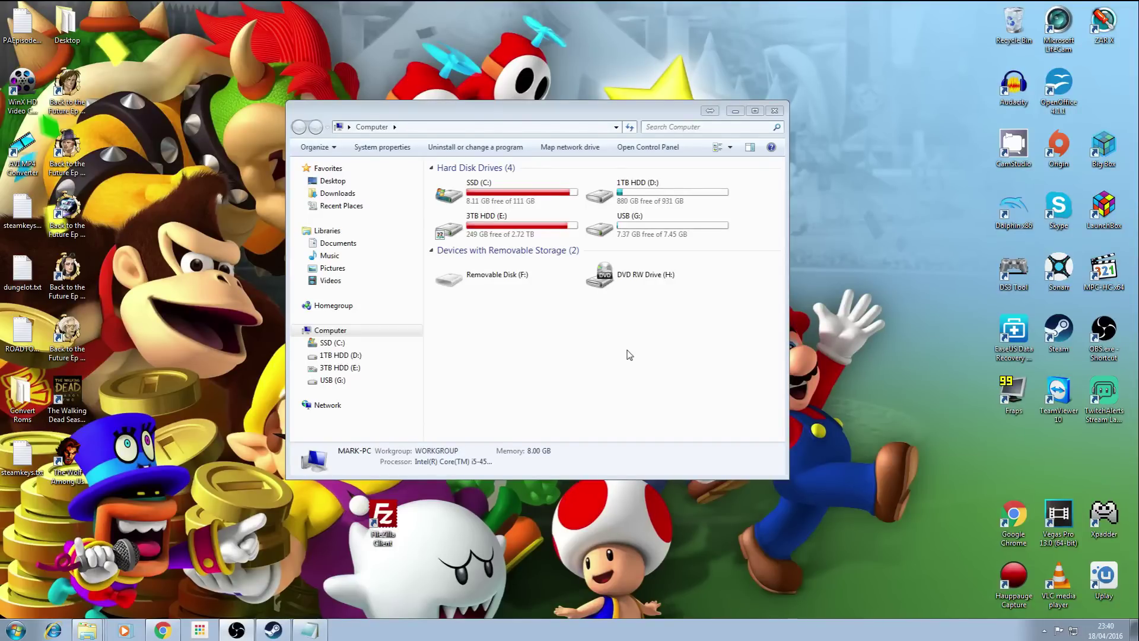
Step: In Windows Explorer, quick-format the USB (G:) drive as FAT32 with the volume label RetroPie
{"action": "right_click", "coordinate": [670, 232]}
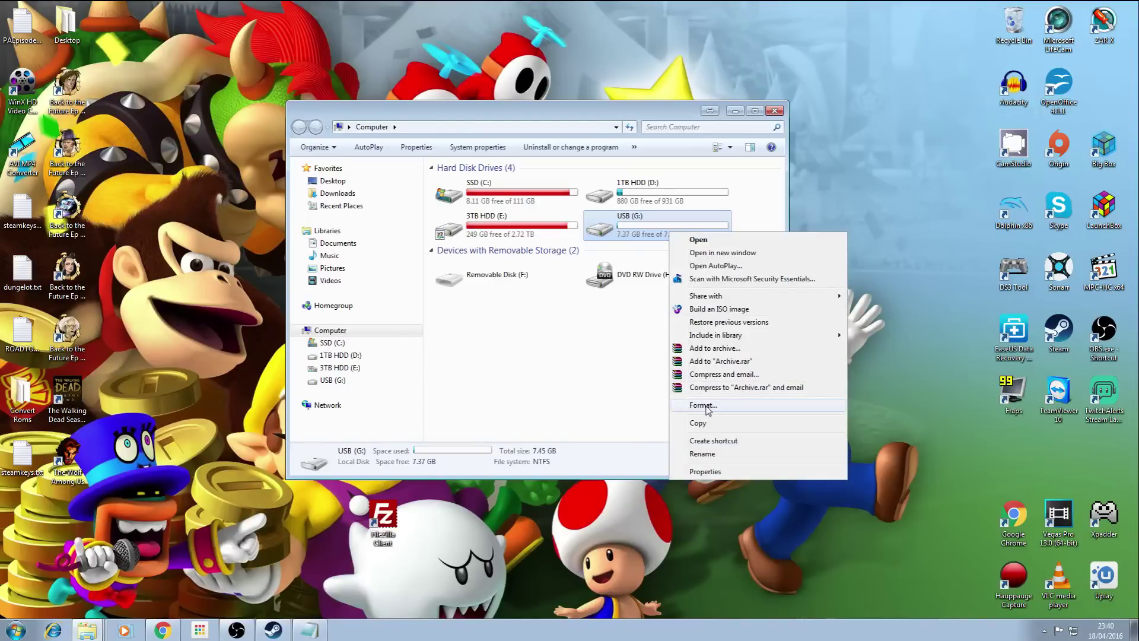
{"action": "left_click", "coordinate": [703, 405]}
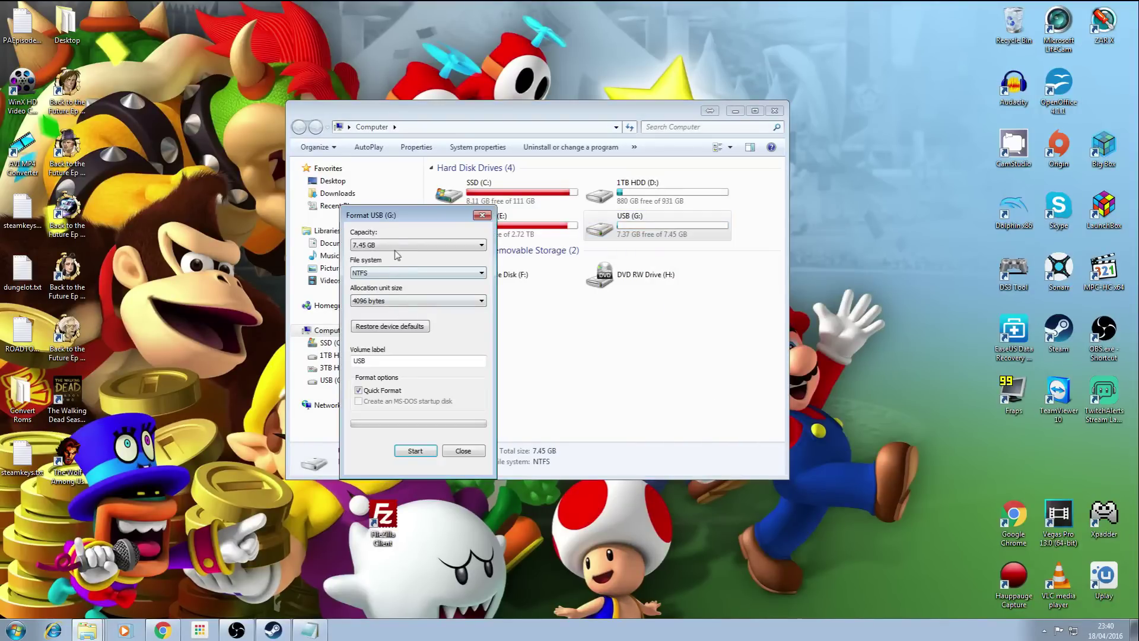
{"action": "left_click", "coordinate": [399, 272]}
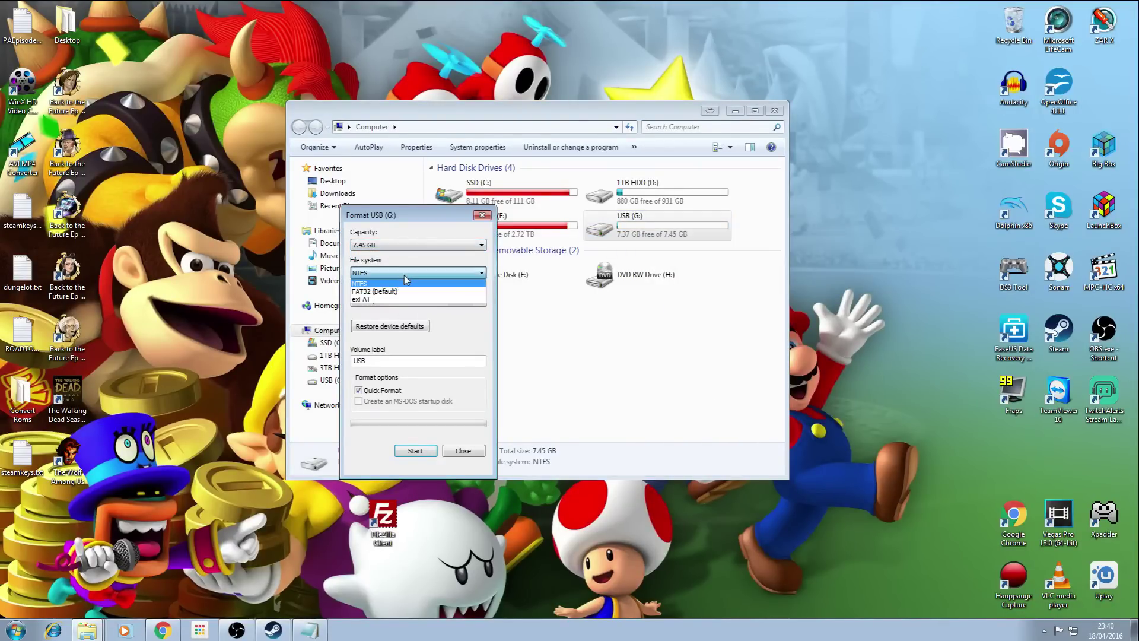
{"action": "left_click", "coordinate": [399, 292]}
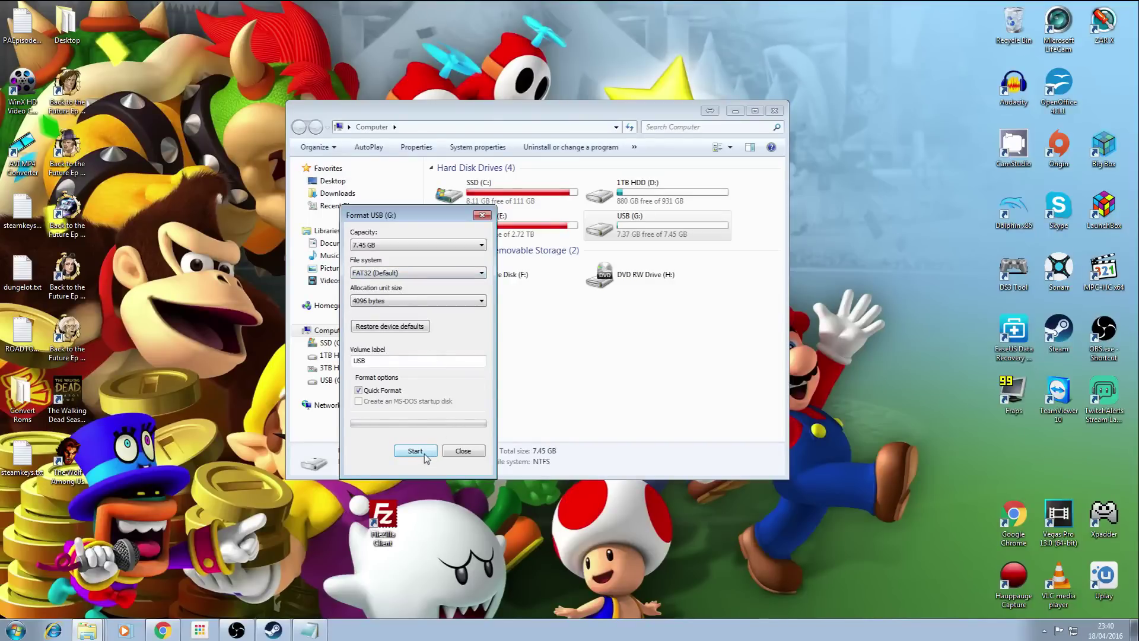
{"action": "double_click", "coordinate": [367, 361]}
{"action": "type", "text": "RetroPie"}
{"action": "left_click", "coordinate": [415, 451]}
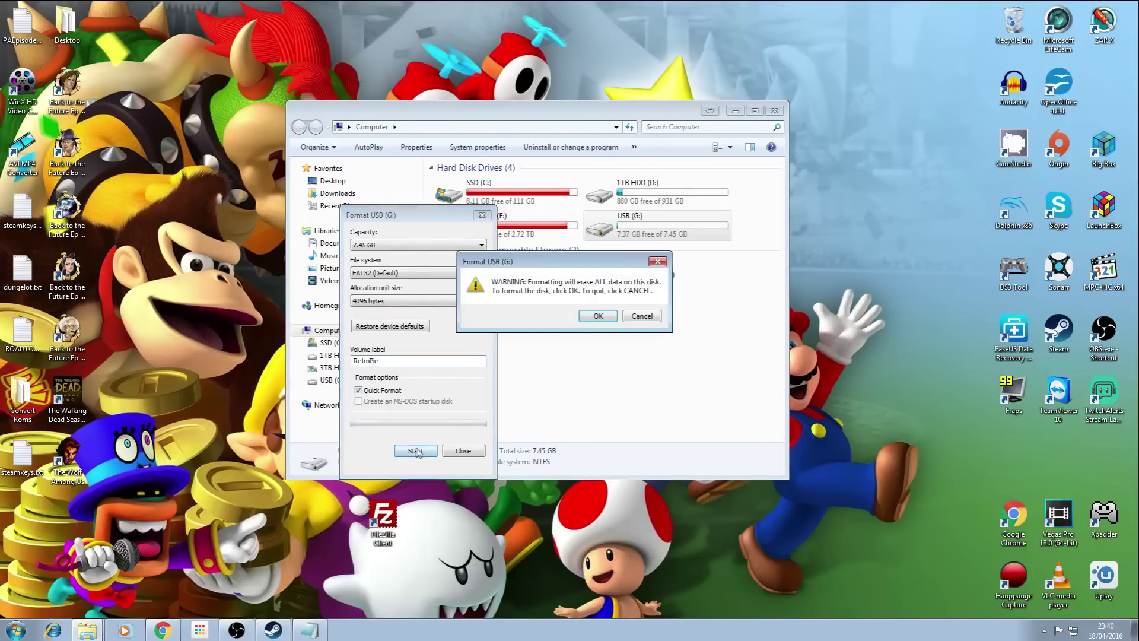
{"action": "left_click", "coordinate": [597, 316]}
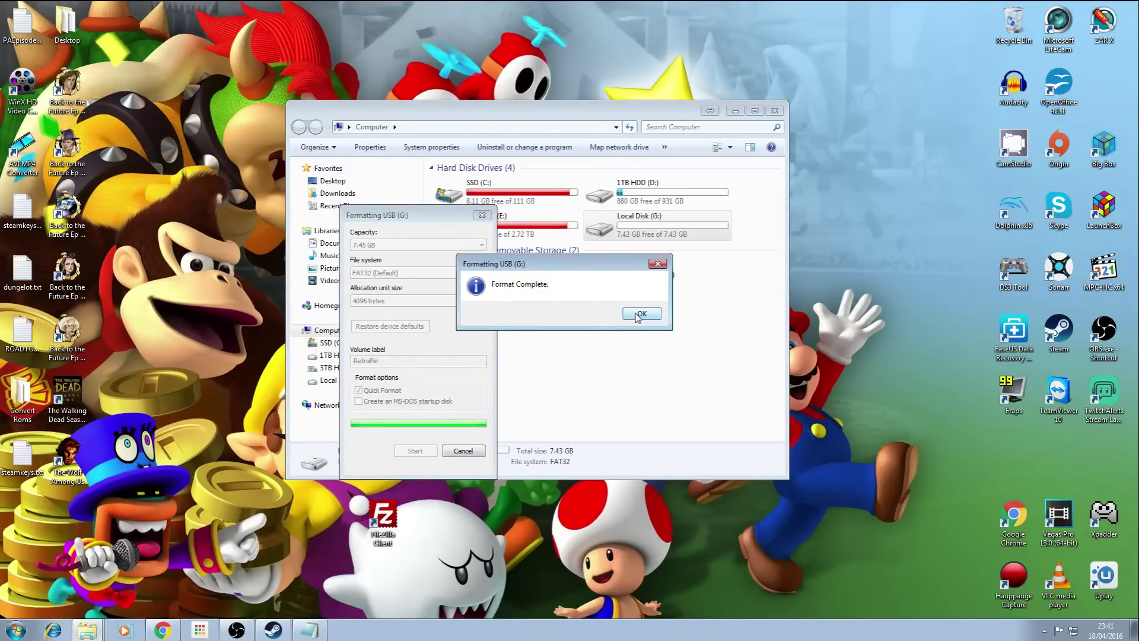
{"action": "left_click", "coordinate": [641, 314]}
{"action": "left_click", "coordinate": [463, 451]}
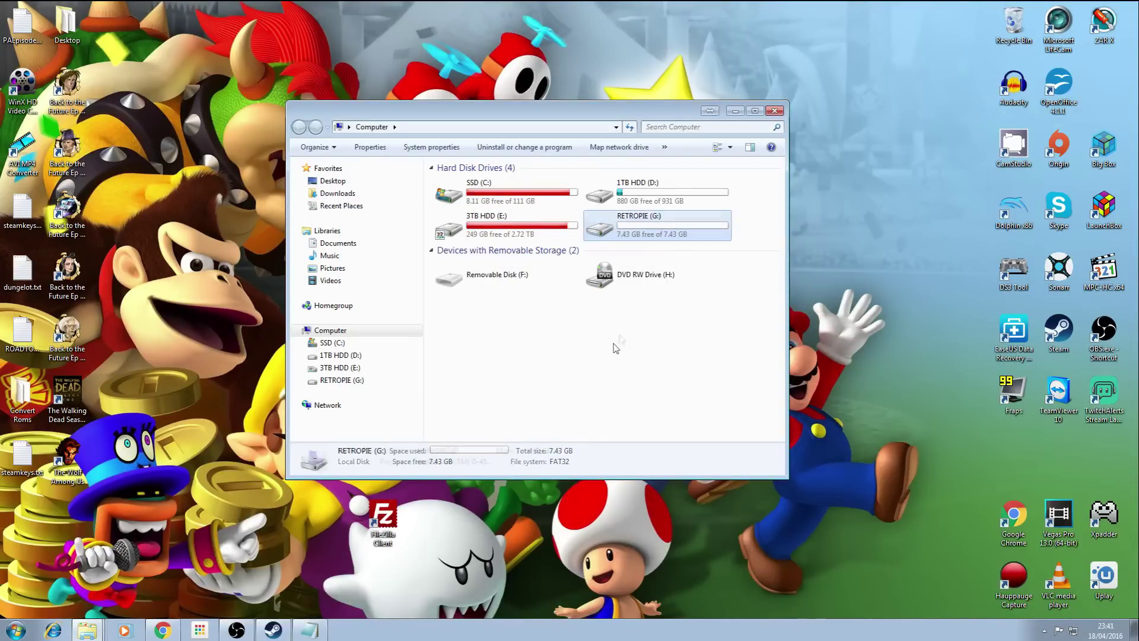
Step: Create a folder named retropie in the root of the RETROPIE (G:) drive
{"action": "double_click", "coordinate": [656, 225]}
{"action": "left_click", "coordinate": [299, 127]}
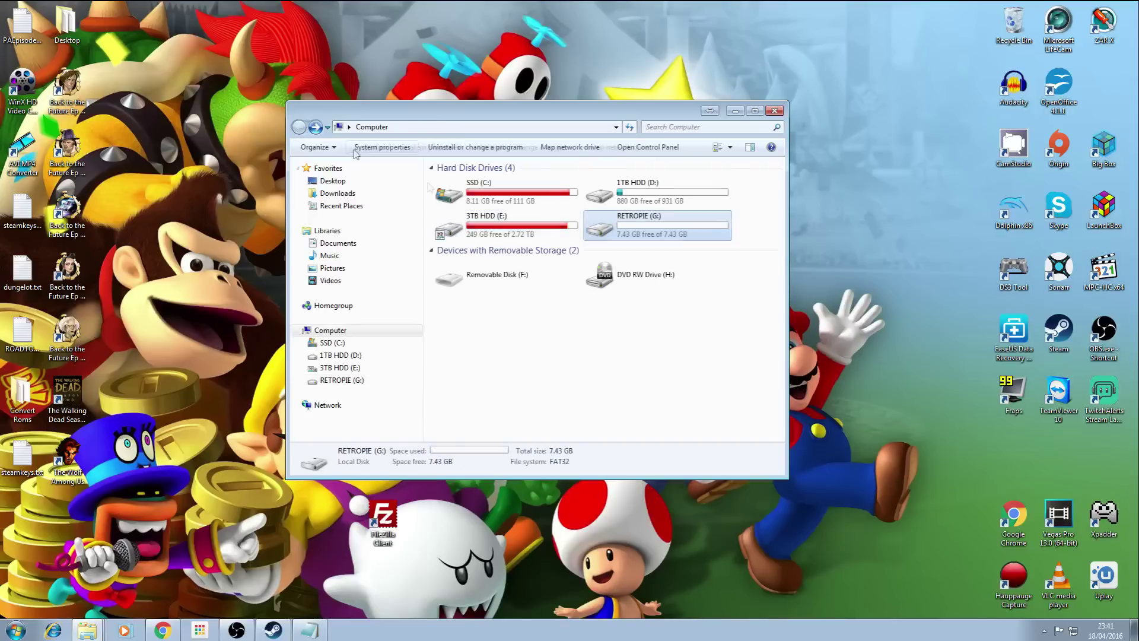
{"action": "double_click", "coordinate": [647, 230]}
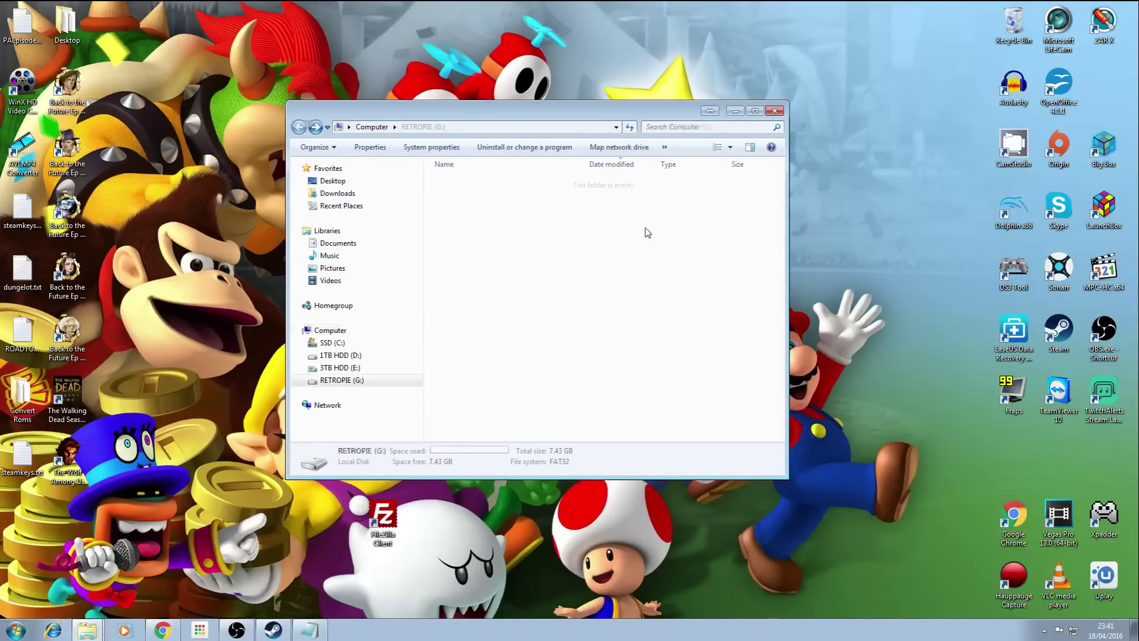
{"action": "left_click", "coordinate": [524, 152]}
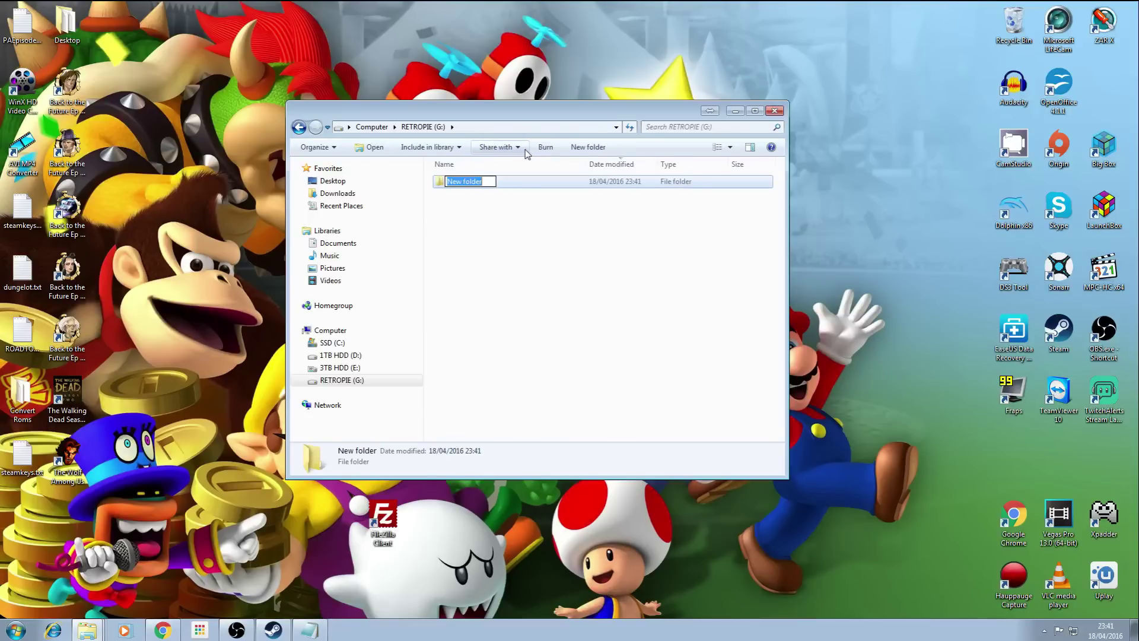
{"action": "type", "text": "retropie"}
{"action": "left_click", "coordinate": [510, 247]}
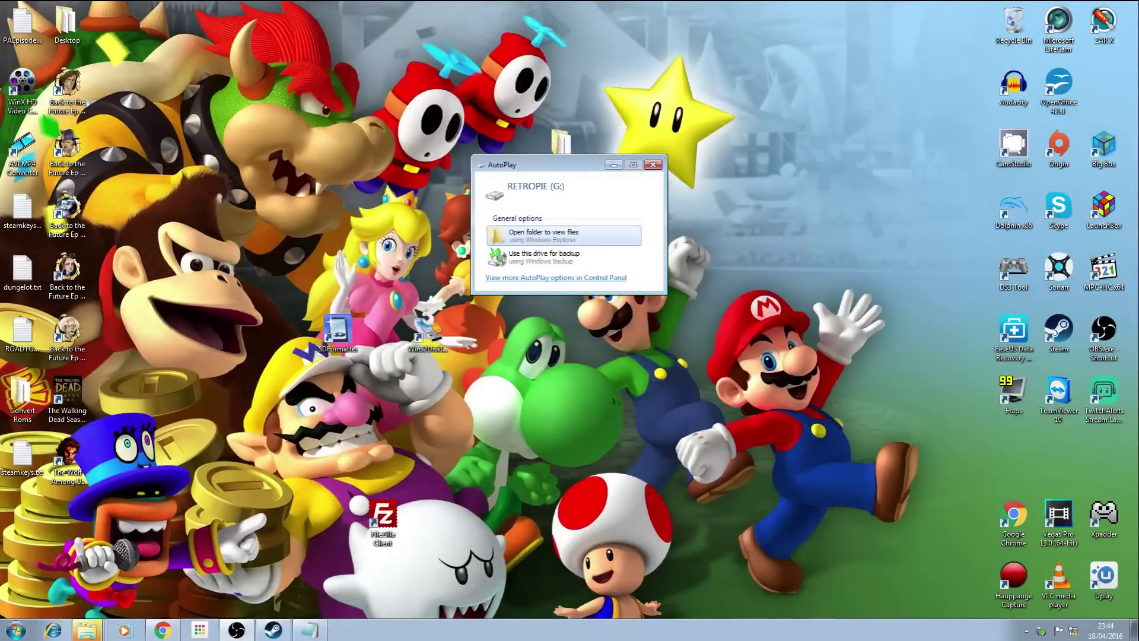
Step: Open the RETROPIE (G:) drive and browse the system folders inside retropie\roms
{"action": "left_click", "coordinate": [552, 235]}
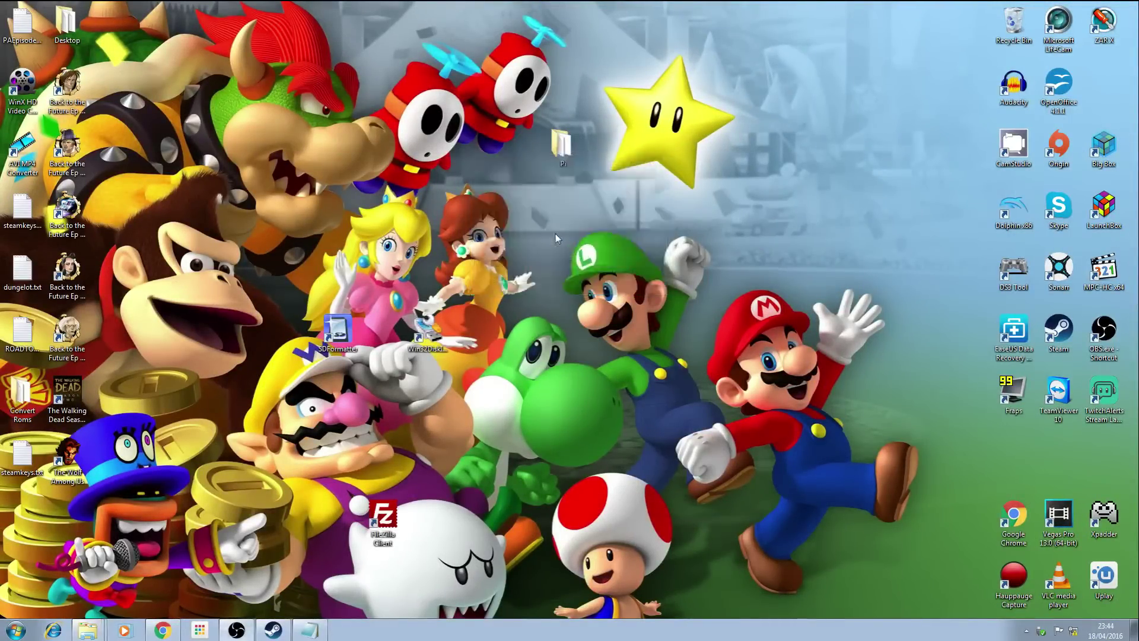
{"action": "double_click", "coordinate": [497, 187]}
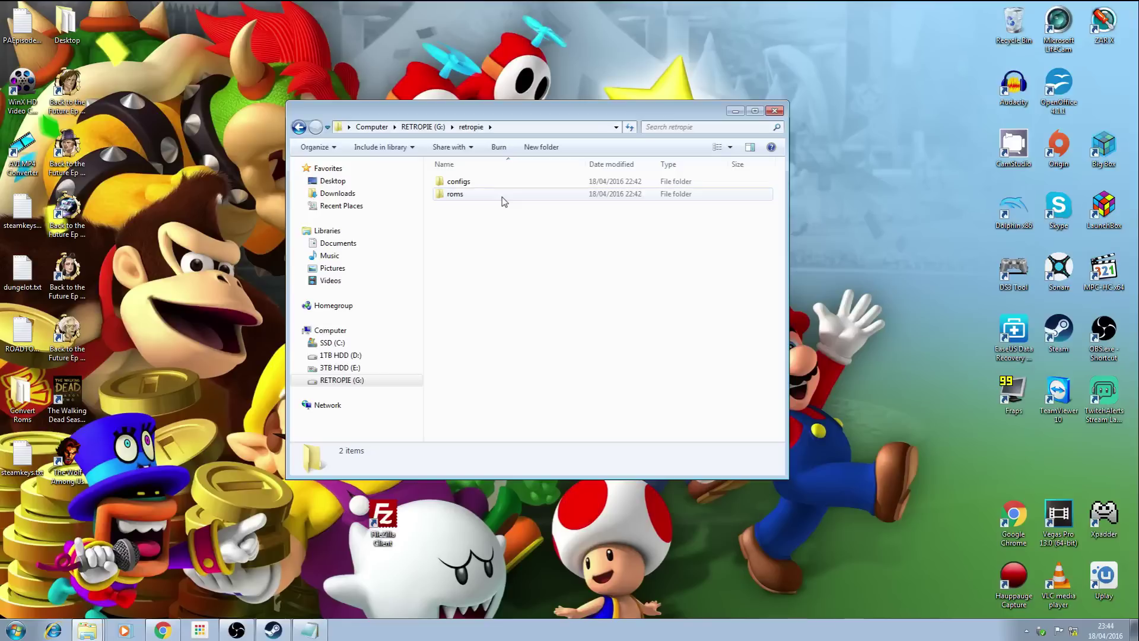
{"action": "double_click", "coordinate": [503, 196]}
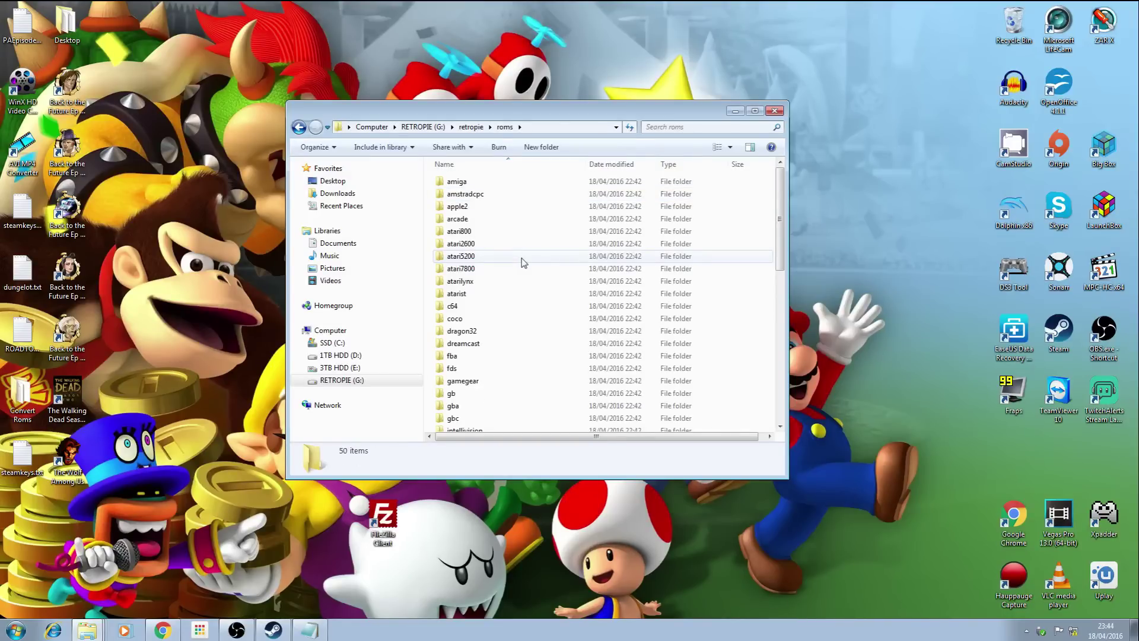
{"action": "scroll", "coordinate": [524, 262], "scroll_direction": "down", "scroll_amount": 10}
{"action": "scroll", "coordinate": [524, 262], "scroll_direction": "up", "scroll_amount": 10}
Step: In a second Explorer window beside the roms folder, open Emulation\USA_SNES_Rom_Set_No-Intro.1\snes on the 3TB HDD (E:) drive
{"action": "left_click", "coordinate": [16, 630]}
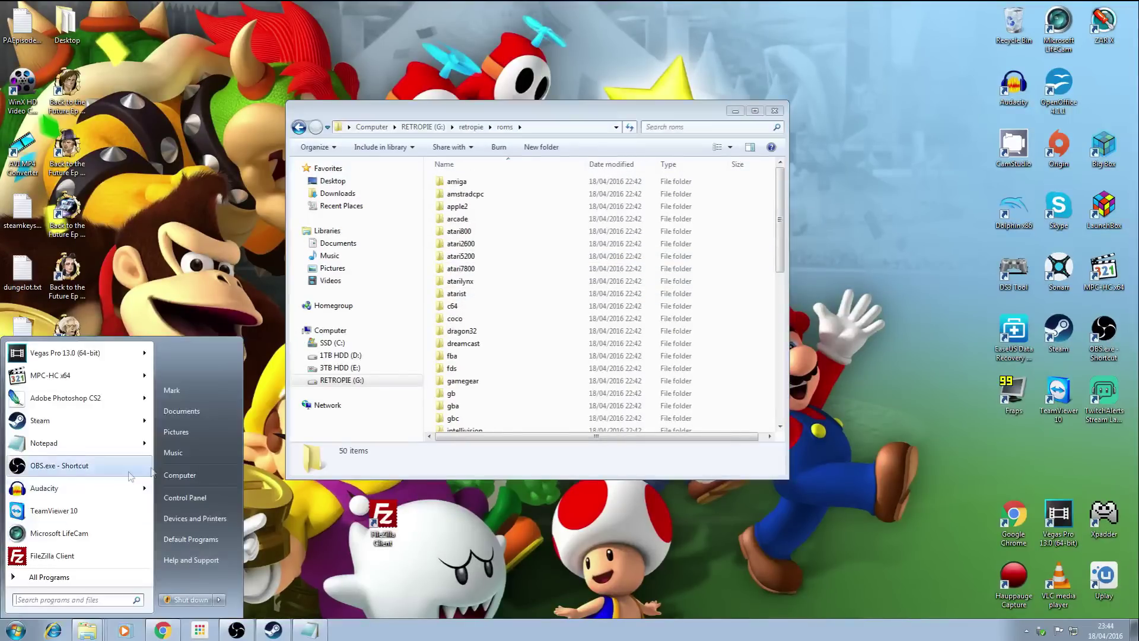
{"action": "left_click", "coordinate": [186, 478]}
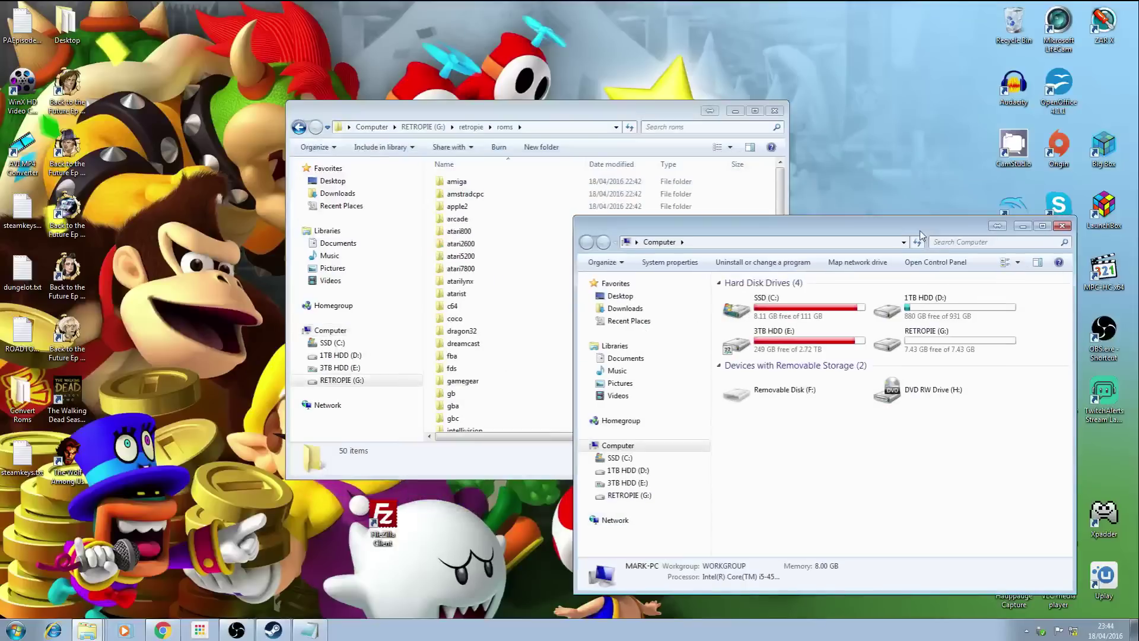
{"action": "left_click_drag", "start_coordinate": [578, 109], "coordinate": [421, 67]}
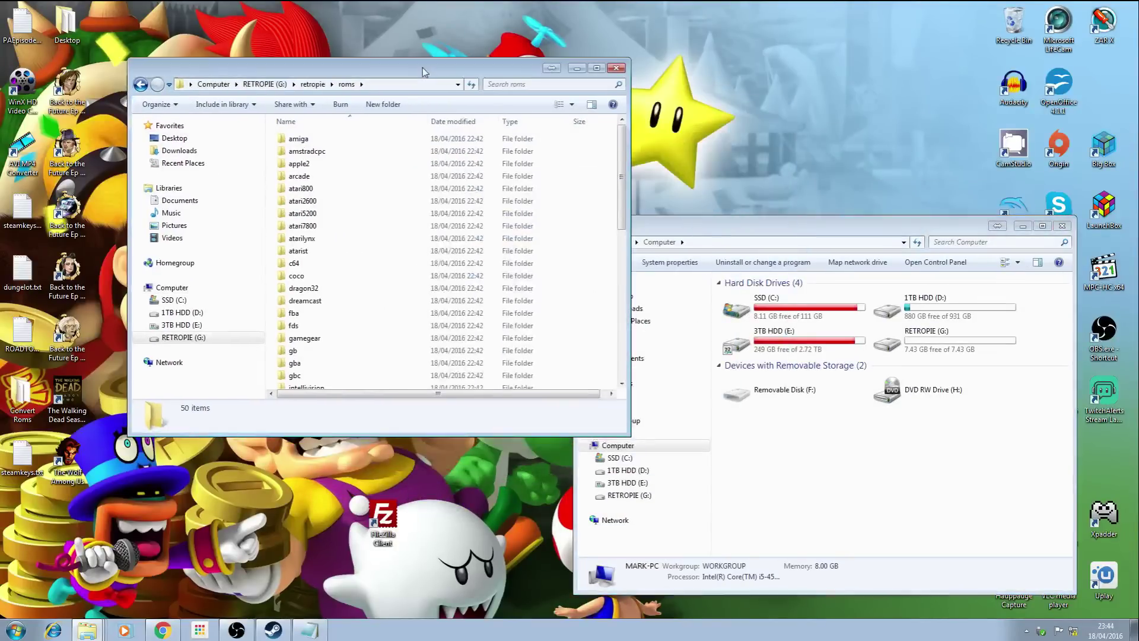
{"action": "left_click", "coordinate": [731, 231]}
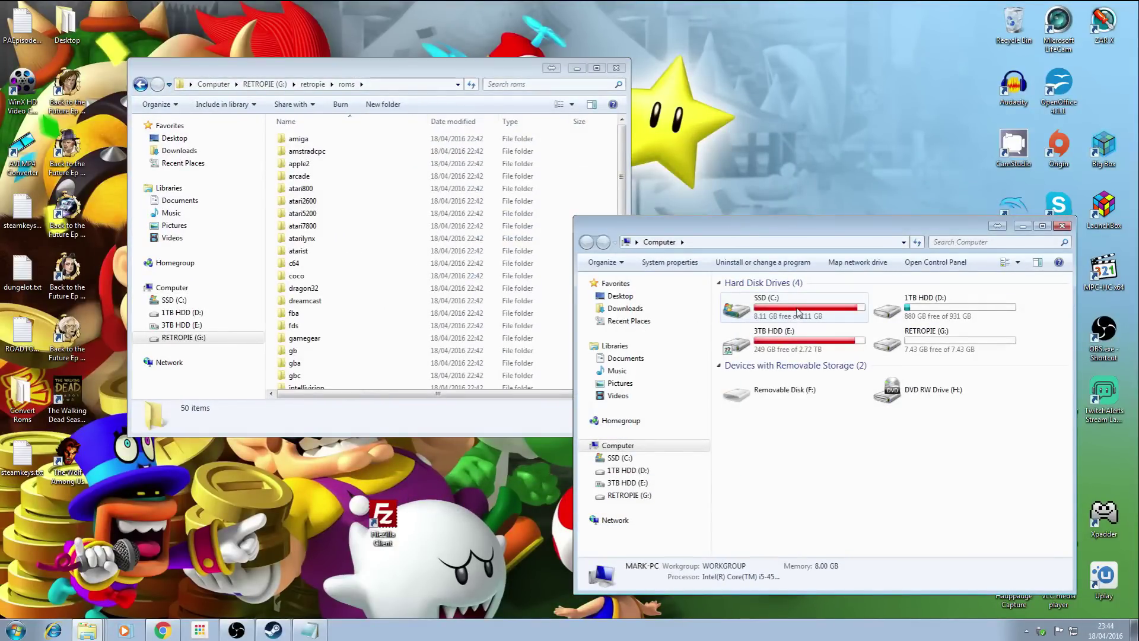
{"action": "double_click", "coordinate": [801, 330]}
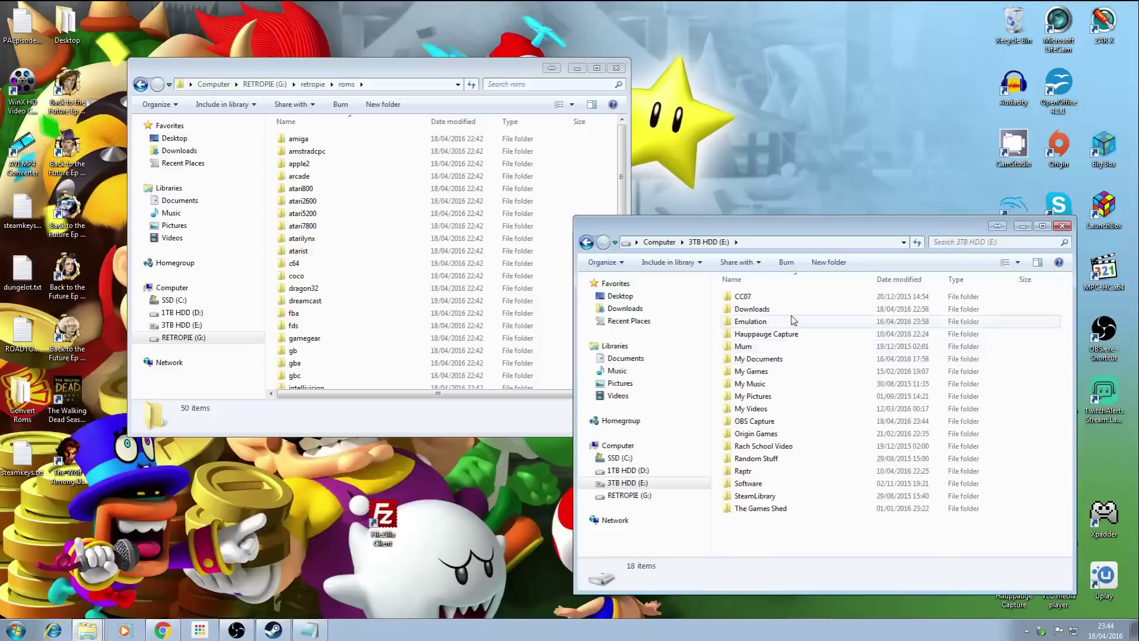
{"action": "double_click", "coordinate": [793, 318]}
{"action": "double_click", "coordinate": [794, 459]}
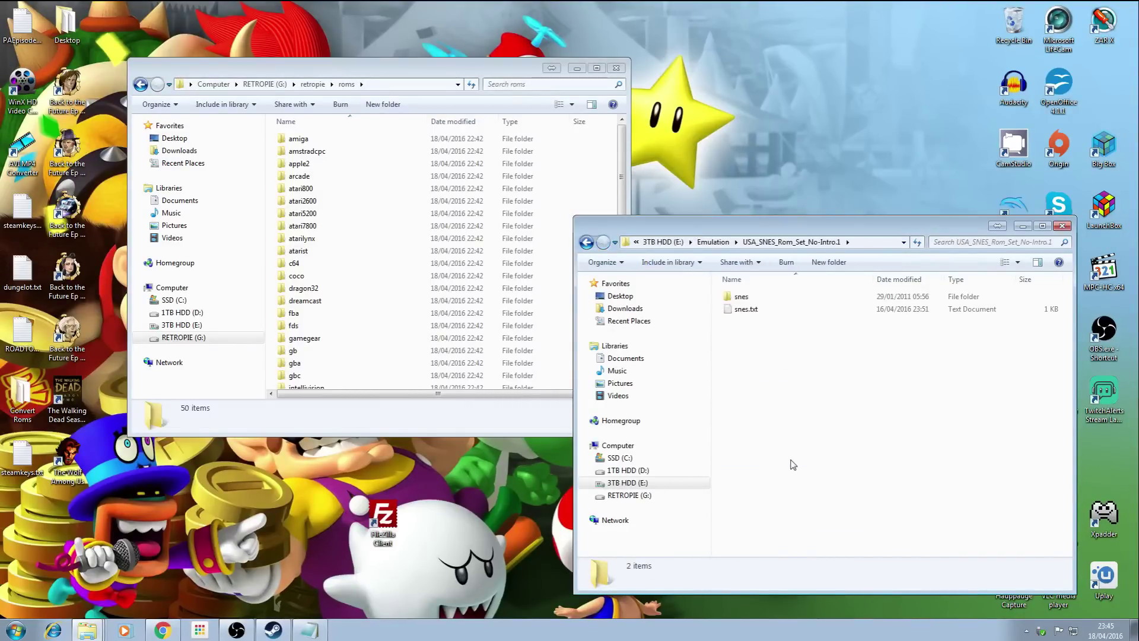
{"action": "double_click", "coordinate": [765, 296]}
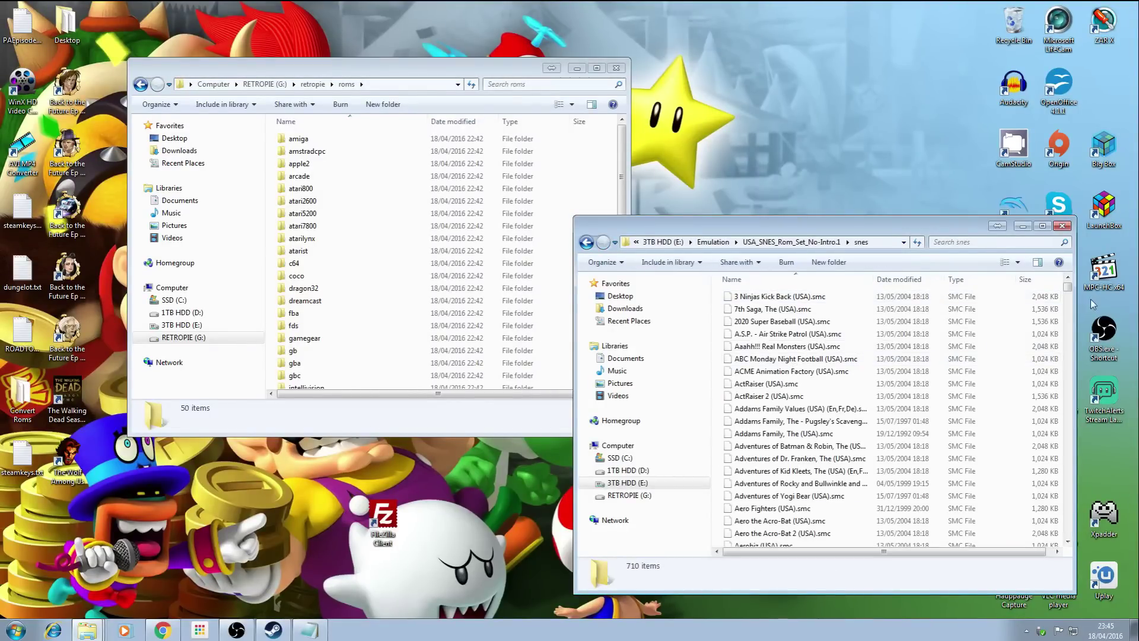
Step: Copy Super Mario World (USA).smc from the SNES ROM set into retropie\roms\snes on the RETROPIE (G:) drive
{"action": "left_click_drag", "start_coordinate": [1067, 289], "coordinate": [1088, 475]}
{"action": "scroll", "coordinate": [847, 492], "scroll_direction": "down", "scroll_amount": 3}
{"action": "scroll", "coordinate": [847, 492], "scroll_direction": "down", "scroll_amount": 8}
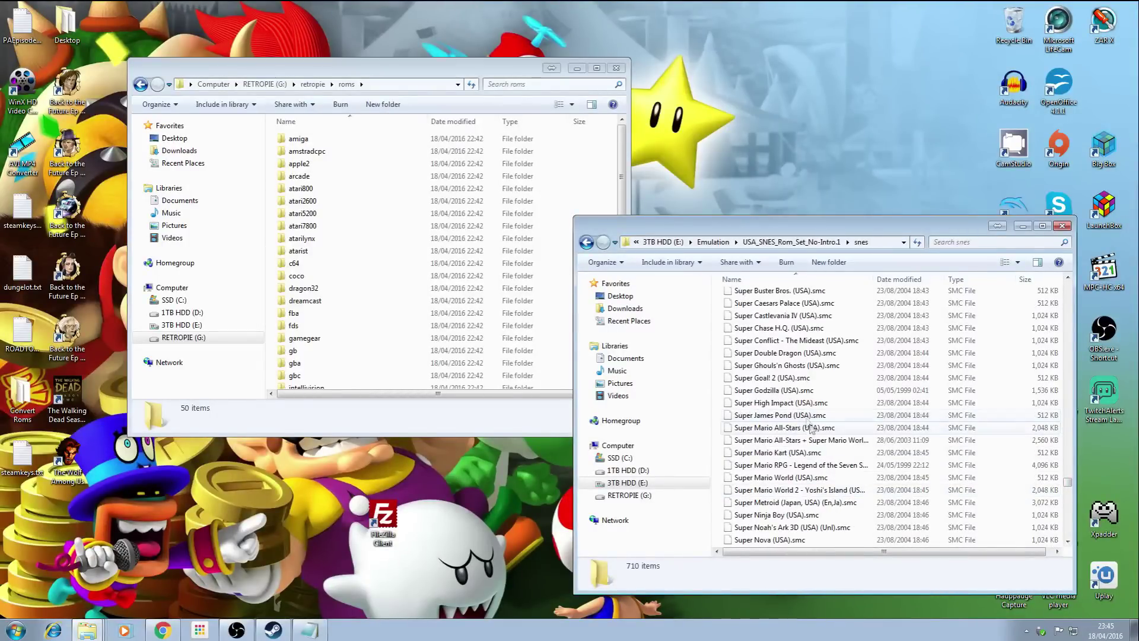
{"action": "left_click", "coordinate": [837, 479]}
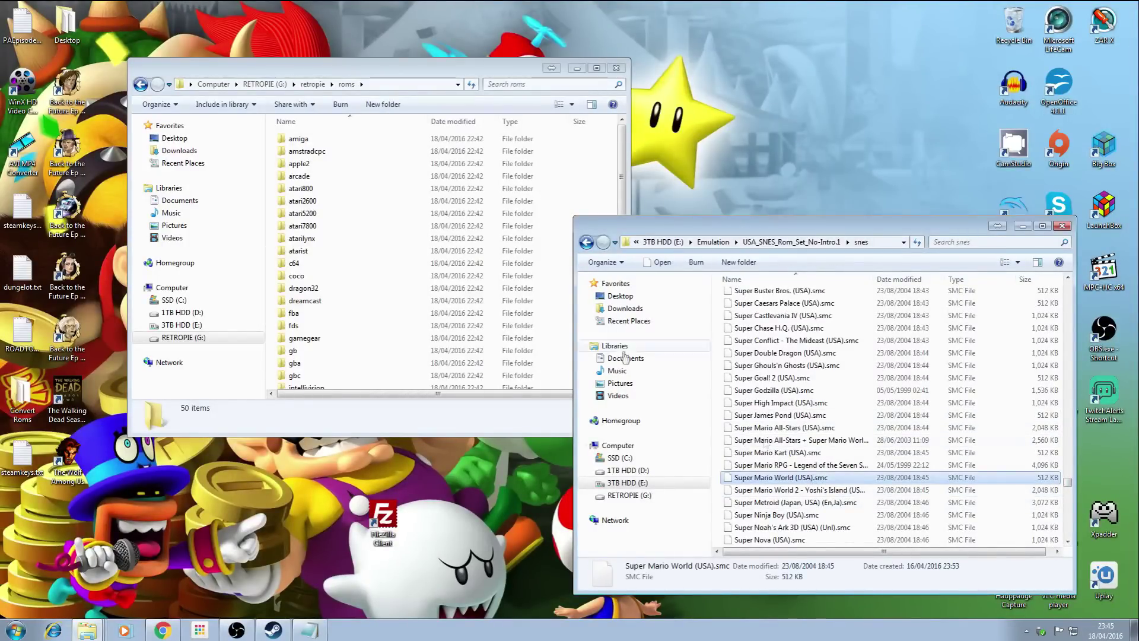
{"action": "left_click", "coordinate": [352, 325]}
{"action": "scroll", "coordinate": [353, 329], "scroll_direction": "down", "scroll_amount": 6}
{"action": "scroll", "coordinate": [352, 328], "scroll_direction": "down", "scroll_amount": 3}
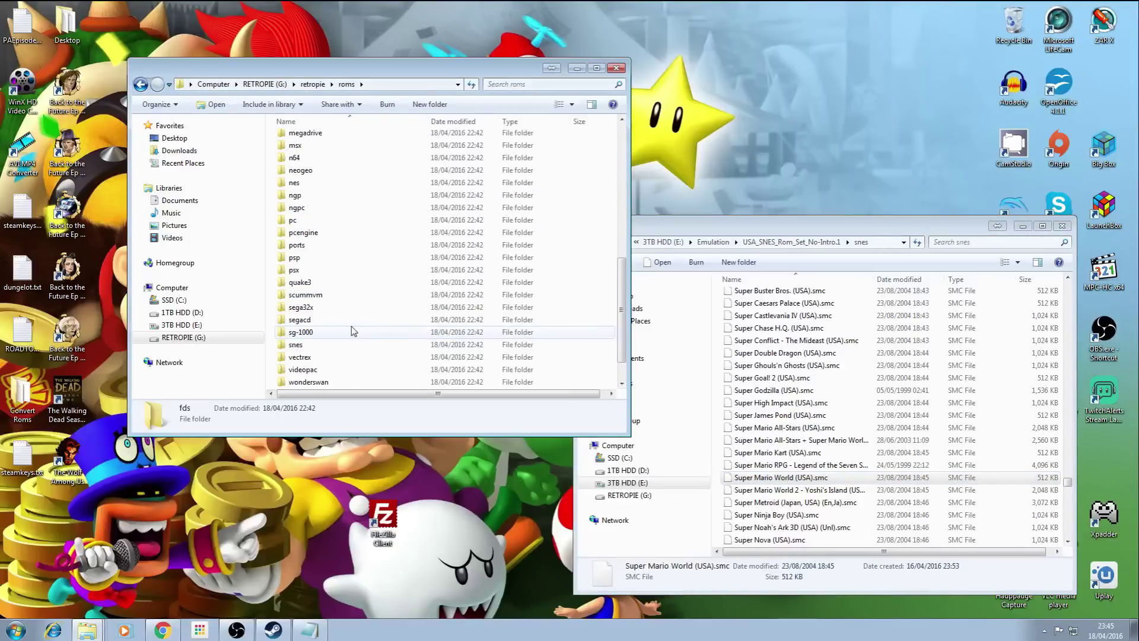
{"action": "double_click", "coordinate": [331, 356]}
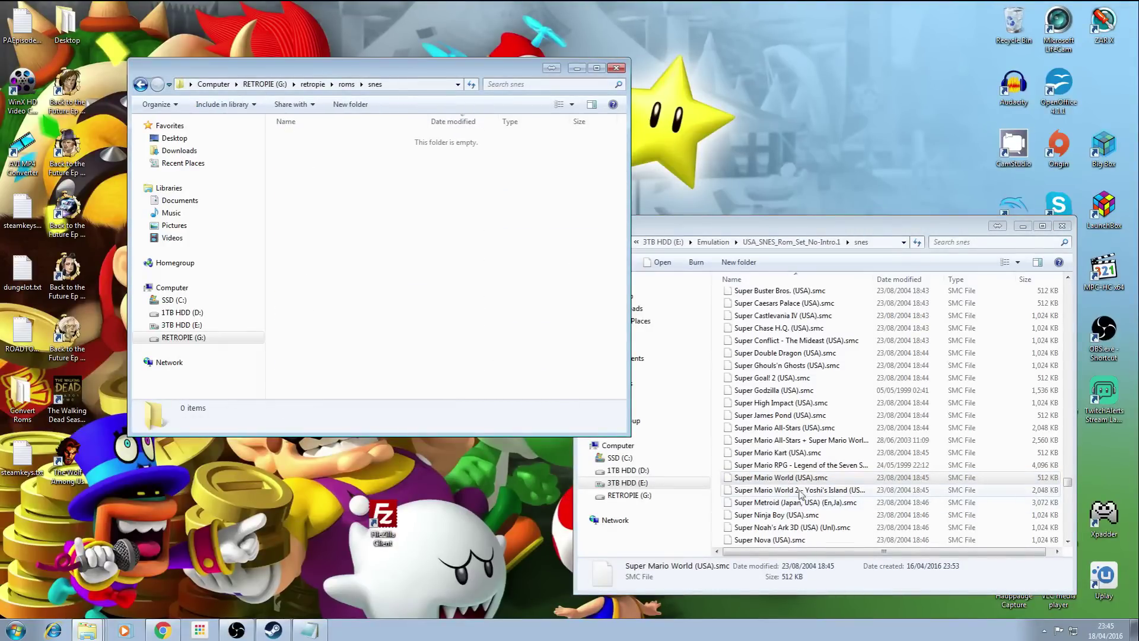
{"action": "key", "text": "ctrl+v"}
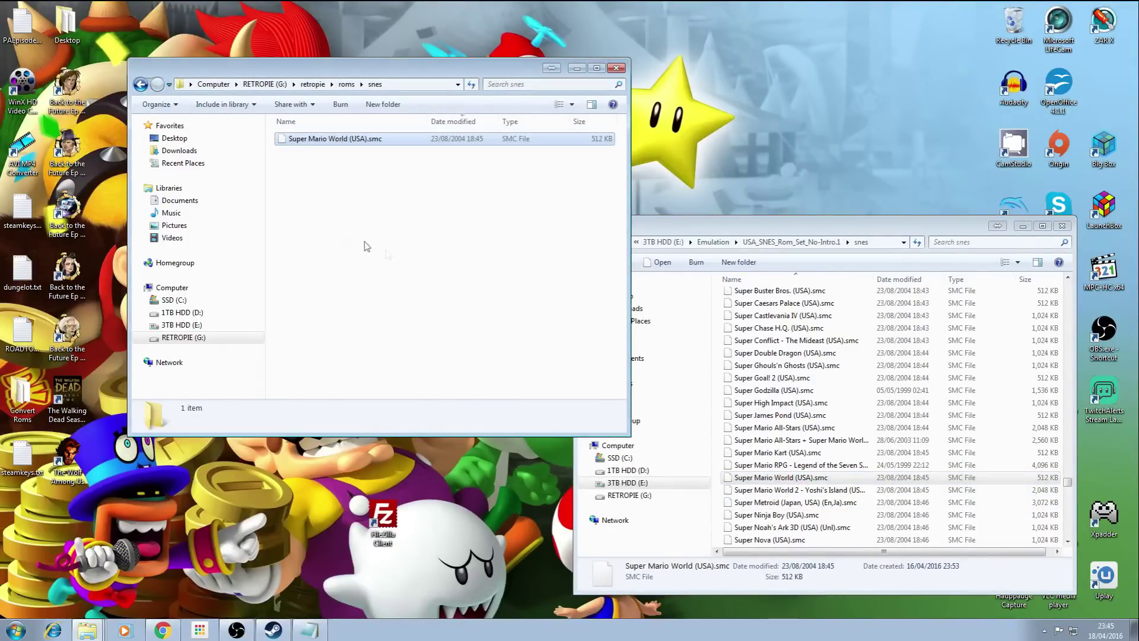